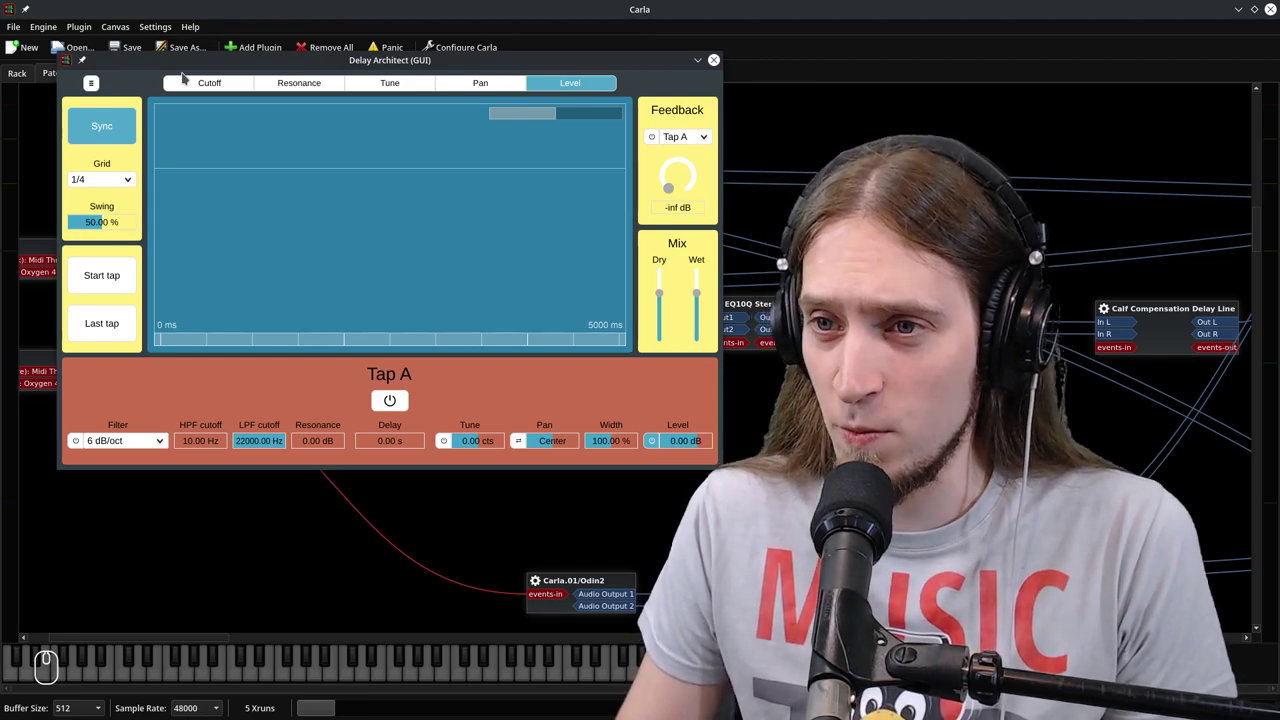
# Start importing a preset from the options menu, then dismiss the file browser
pyautogui.click(91, 83)
pyautogui.click(121, 101)
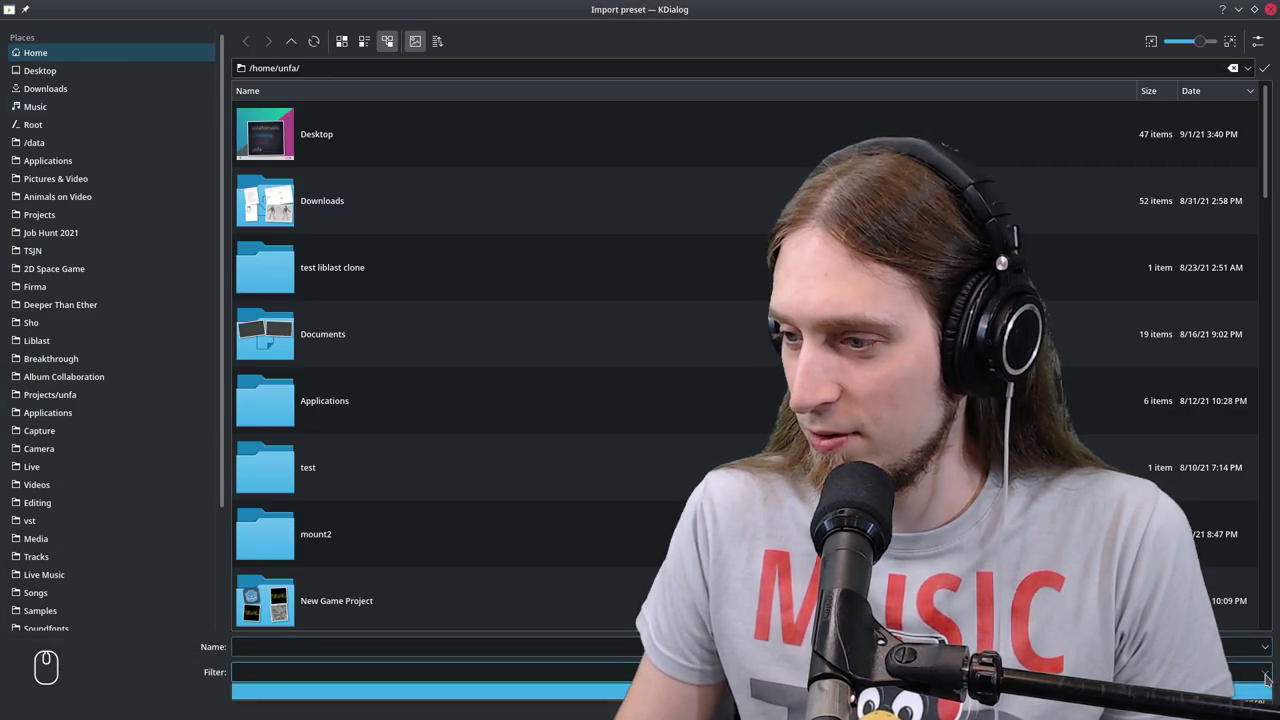
pyautogui.click(1252, 700)
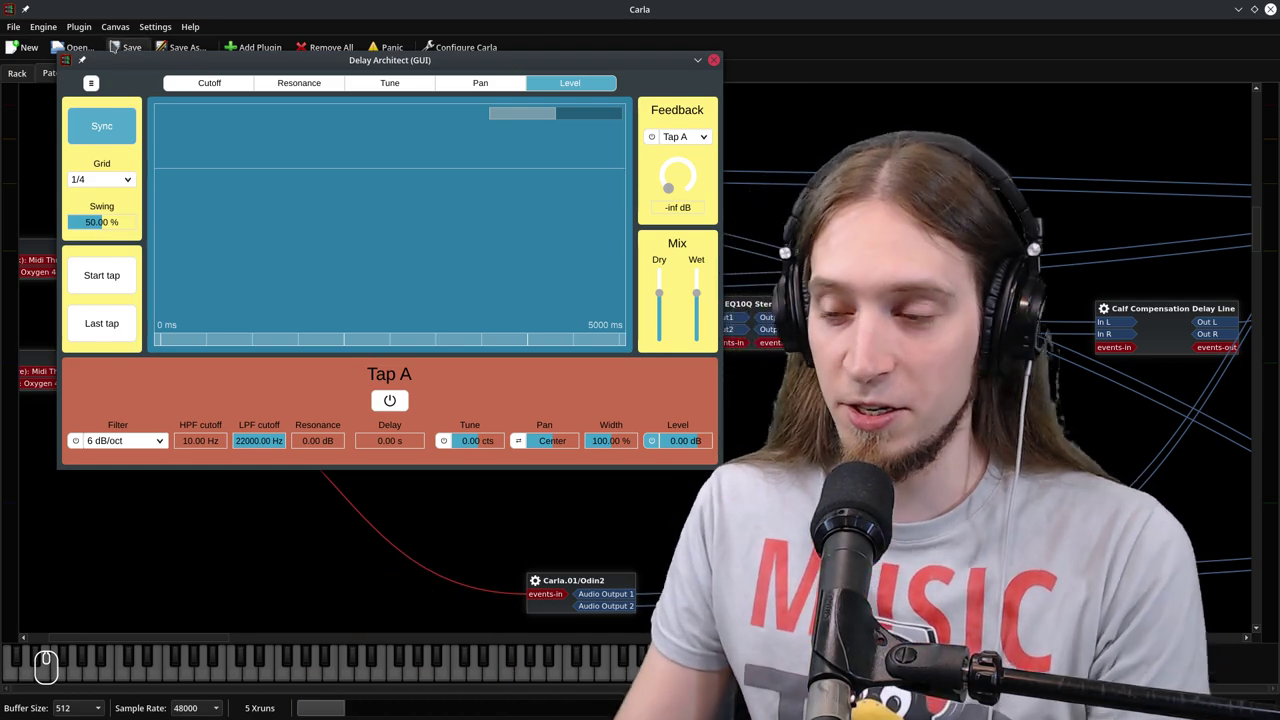
# Open the Odin2 synth's interface, move it aside, and close it
pyautogui.click(570, 584)
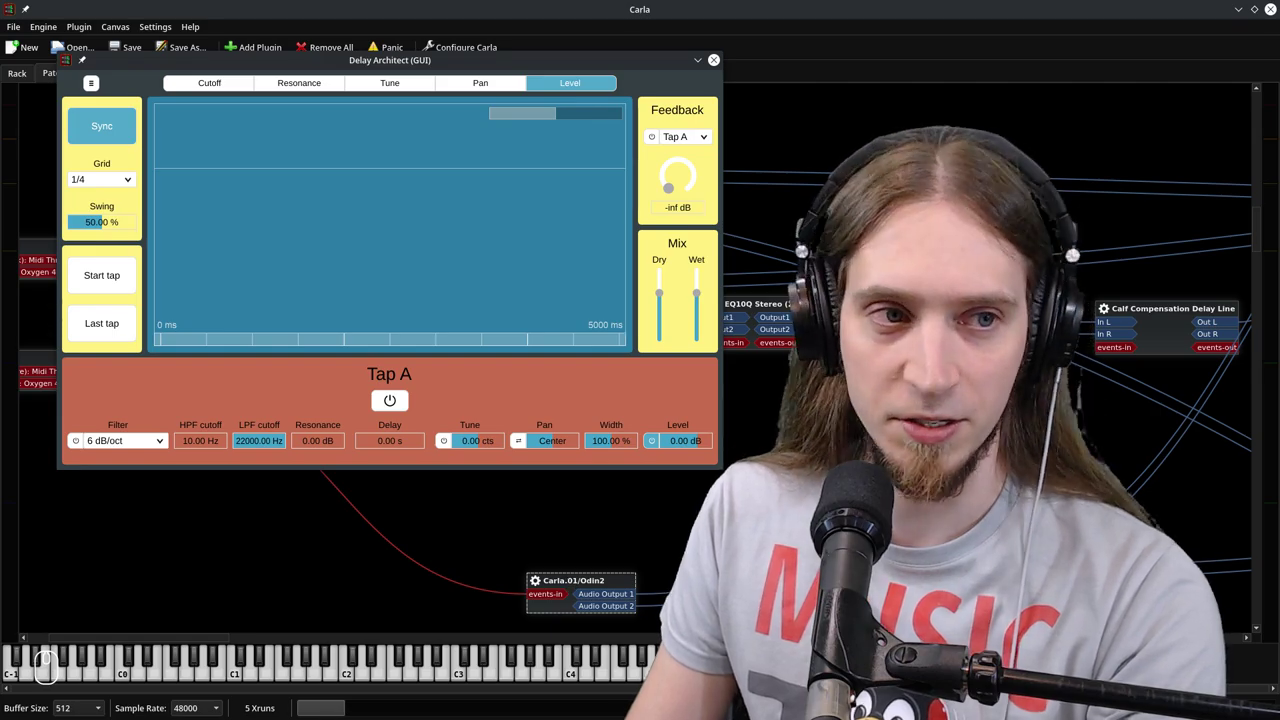
pyautogui.doubleClick(570, 584)
pyautogui.moveTo(685, 4); pyautogui.dragTo(533, 4)
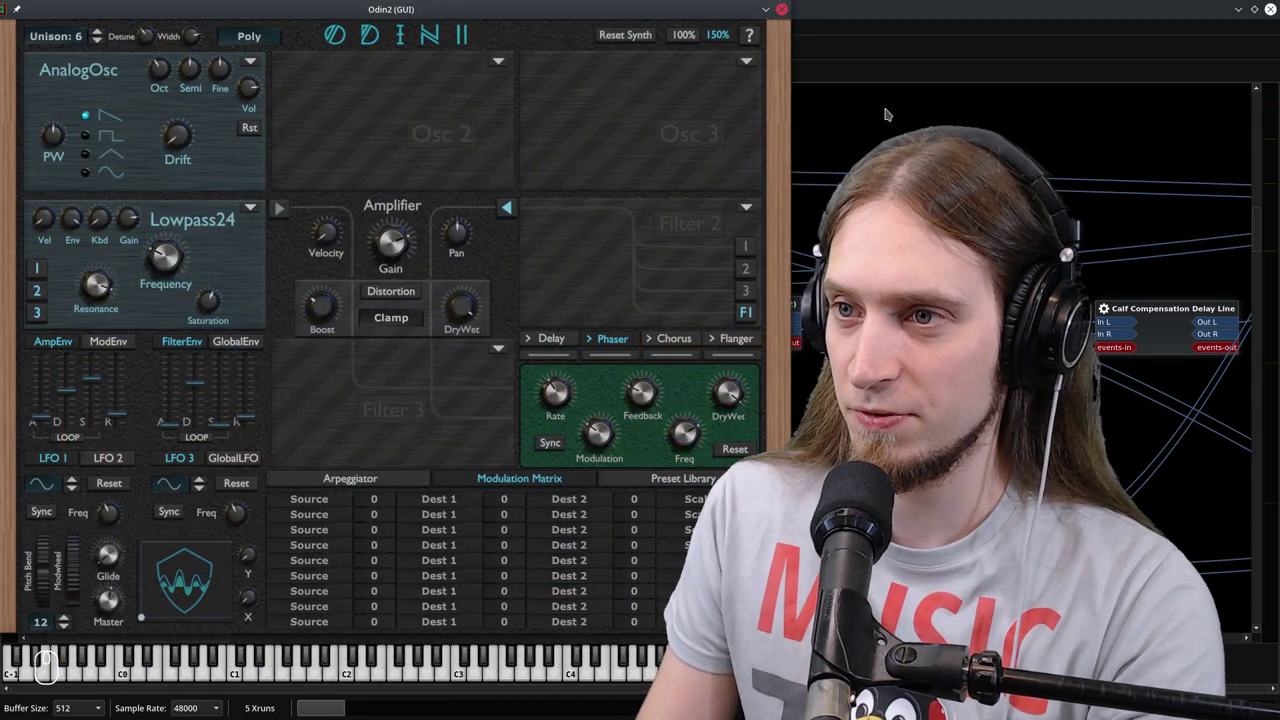
pyautogui.click(781, 9)
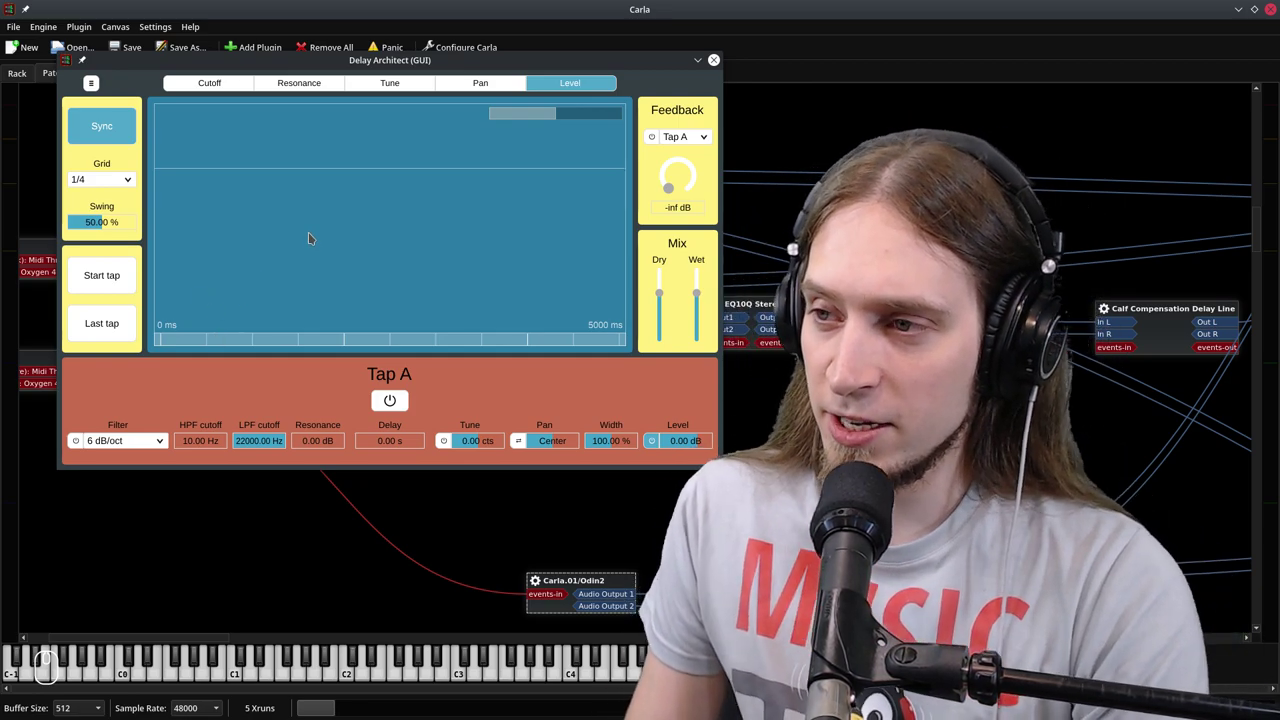
# Add delay taps at 0, 1, 3 and 4 seconds on the tap timeline
pyautogui.click(175, 162)
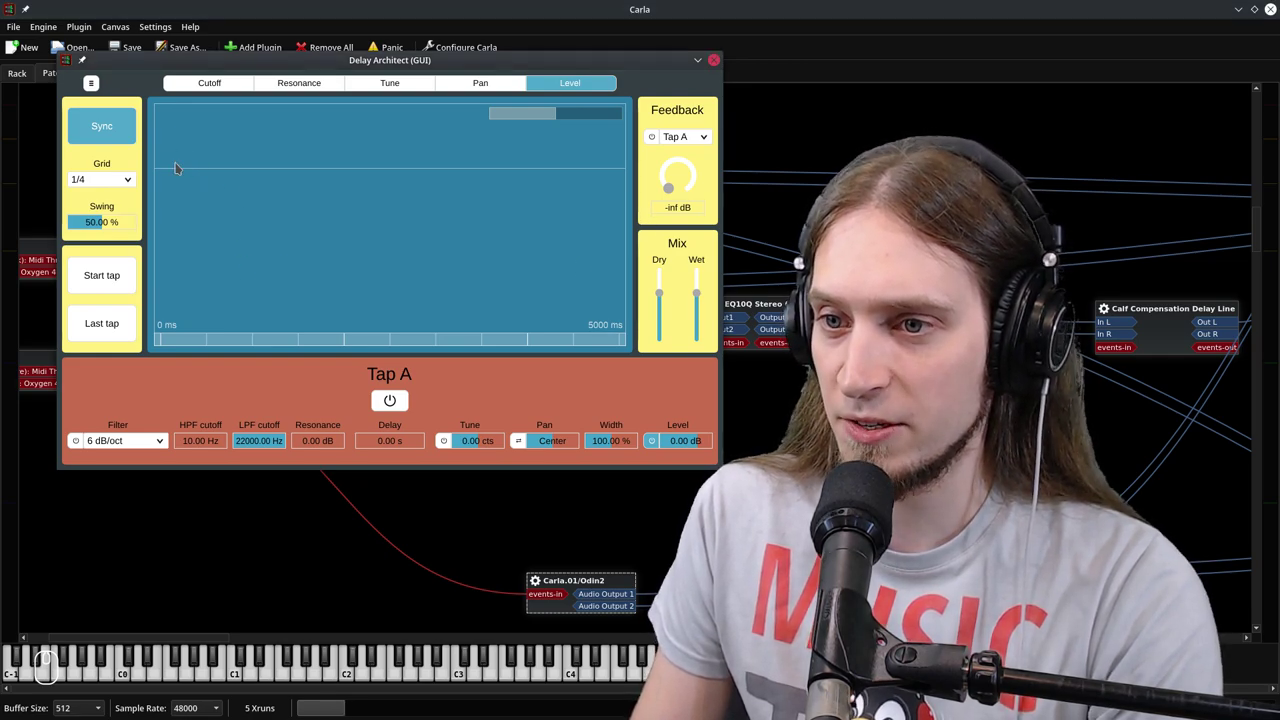
pyautogui.click(165, 341)
pyautogui.click(252, 340)
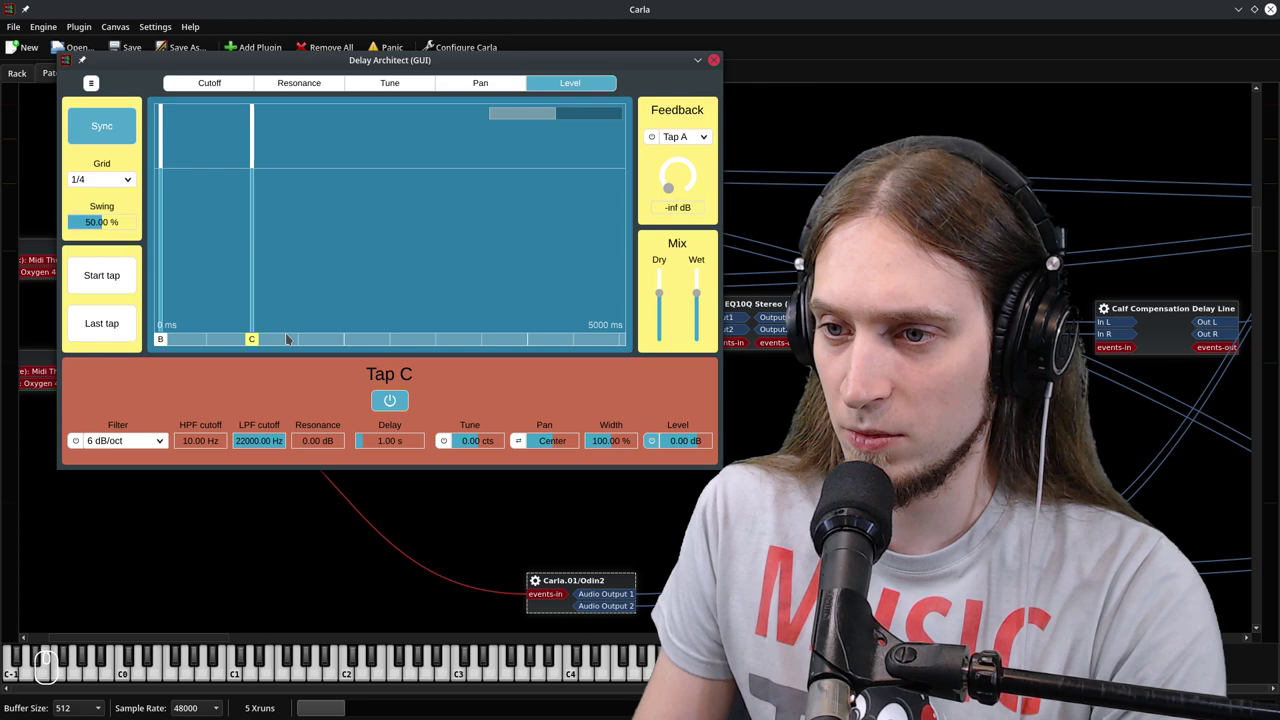
pyautogui.click(434, 341)
pyautogui.click(527, 341)
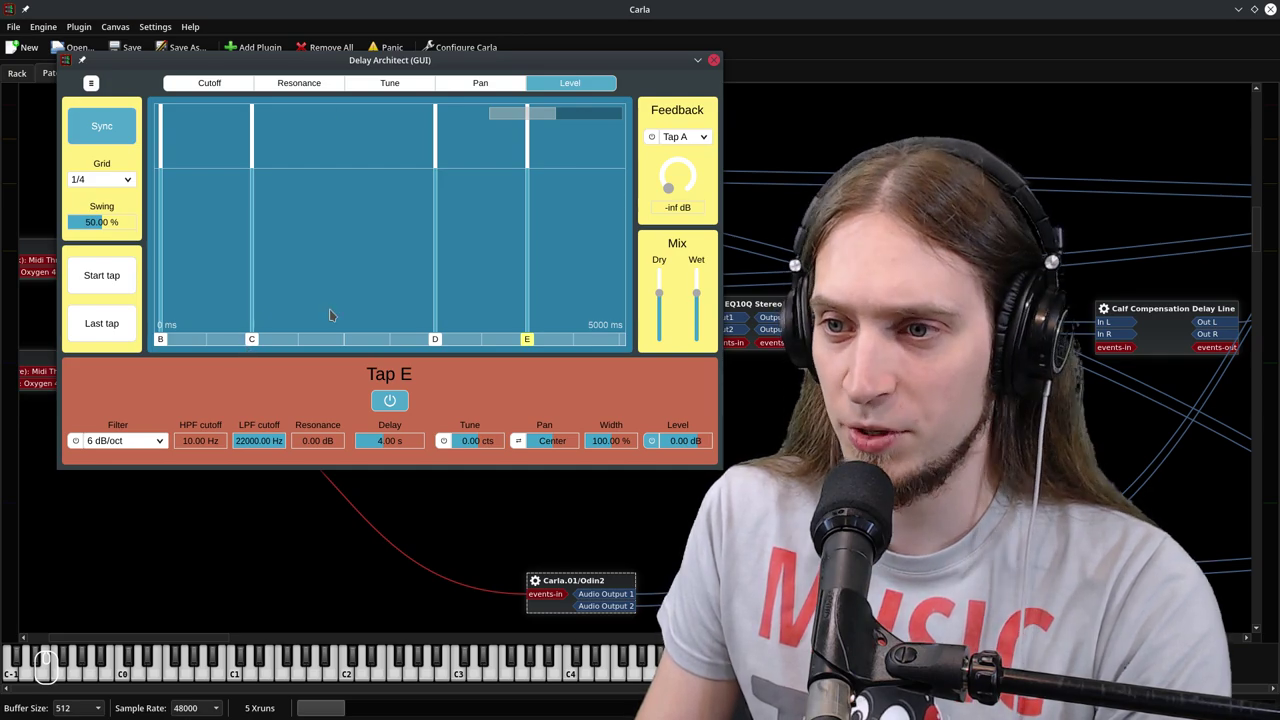
# Switch off taps C, D and E, leaving tap B selected
pyautogui.click(253, 340)
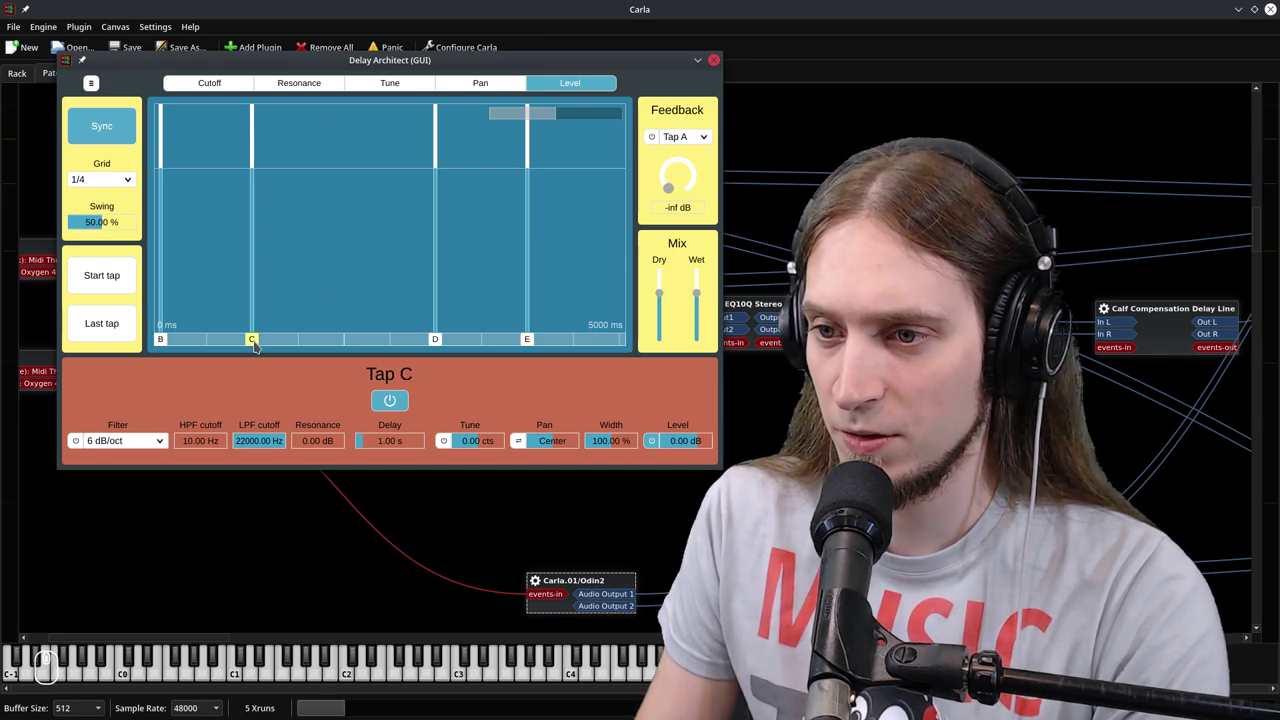
pyautogui.click(389, 400)
pyautogui.click(435, 339)
pyautogui.click(389, 400)
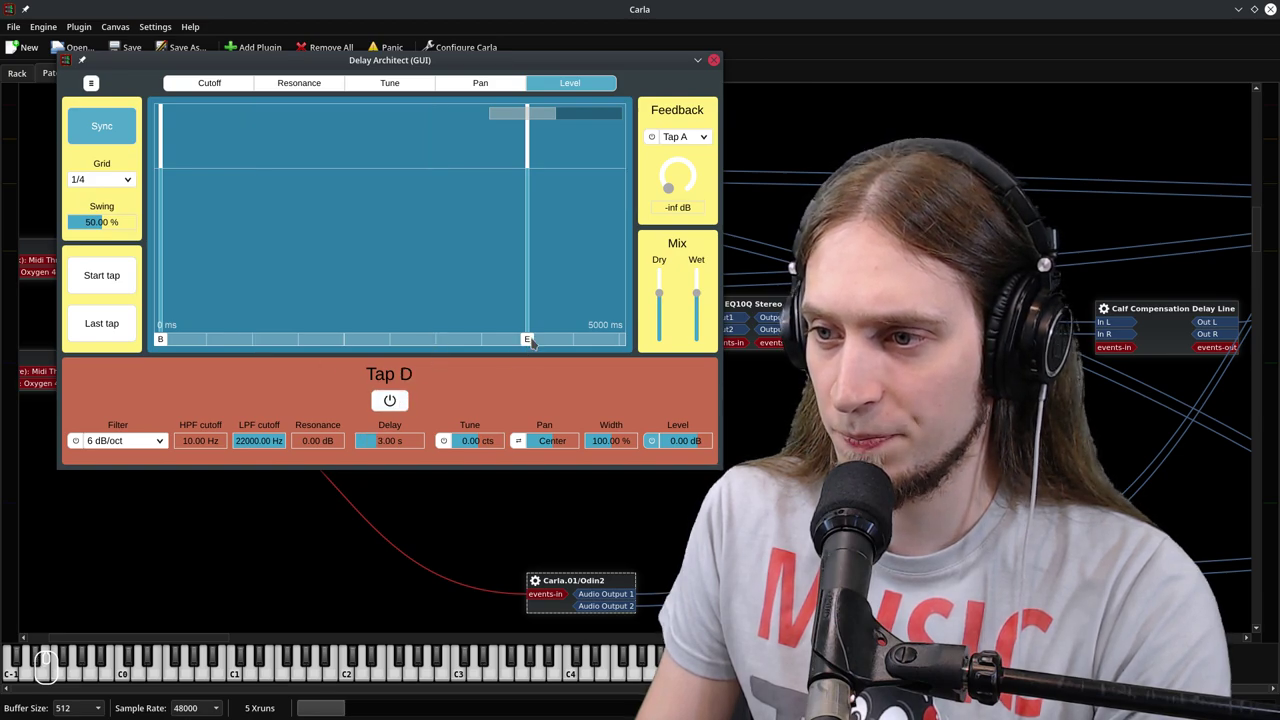
pyautogui.click(527, 339)
pyautogui.click(389, 400)
pyautogui.click(160, 339)
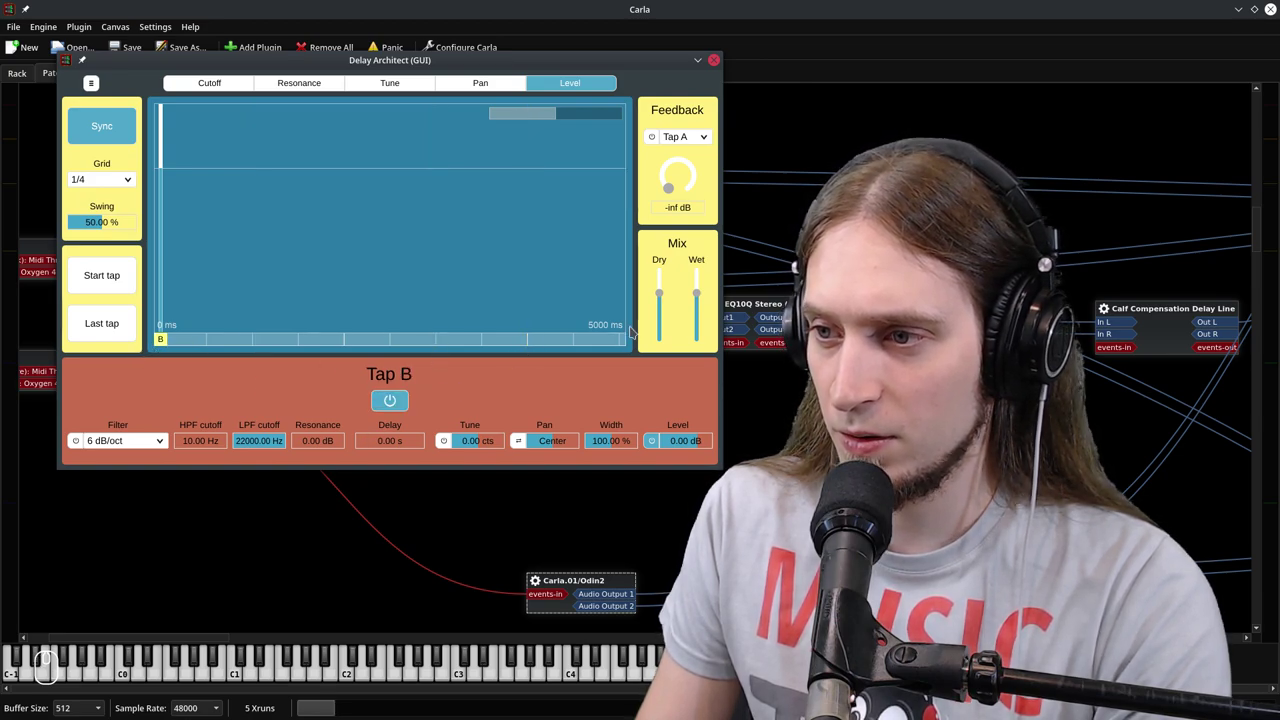
# Move tap B to 1.50 s, power it off, and zoom the ruler to 0–1000 ms
pyautogui.moveTo(171, 343); pyautogui.dragTo(298, 341)
pyautogui.click(389, 400)
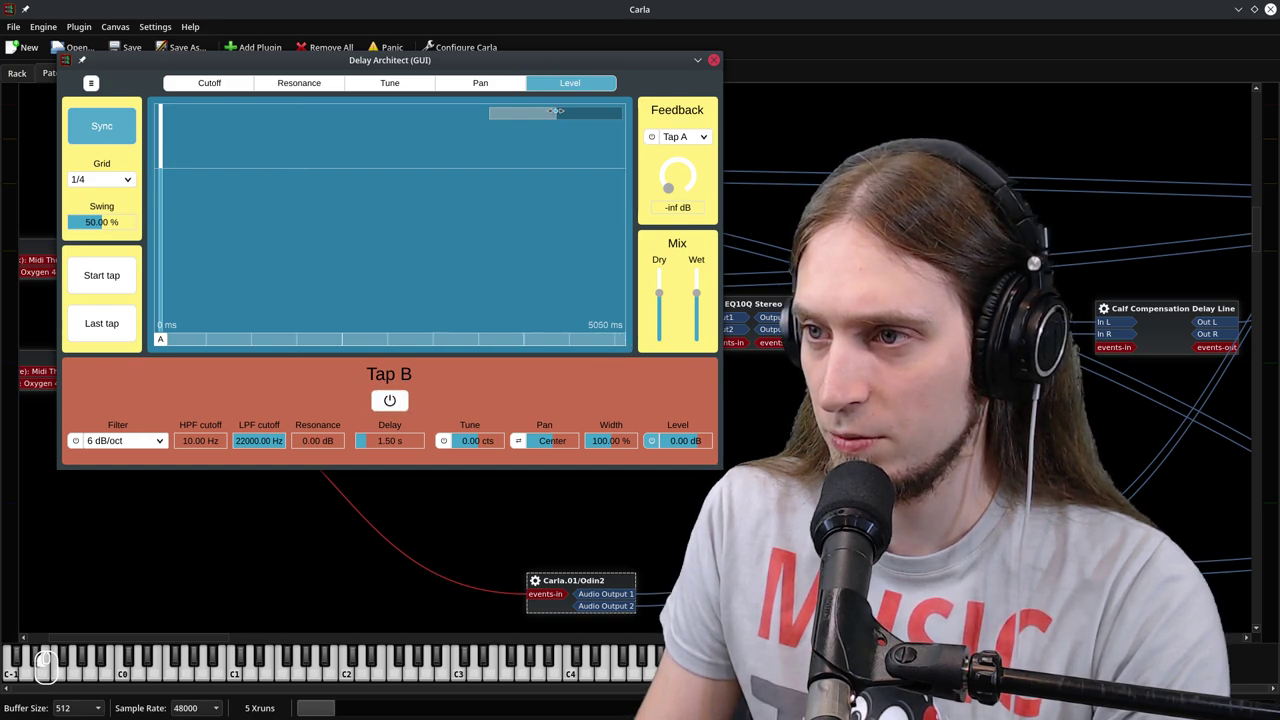
pyautogui.moveTo(555, 113); pyautogui.dragTo(223, 260)
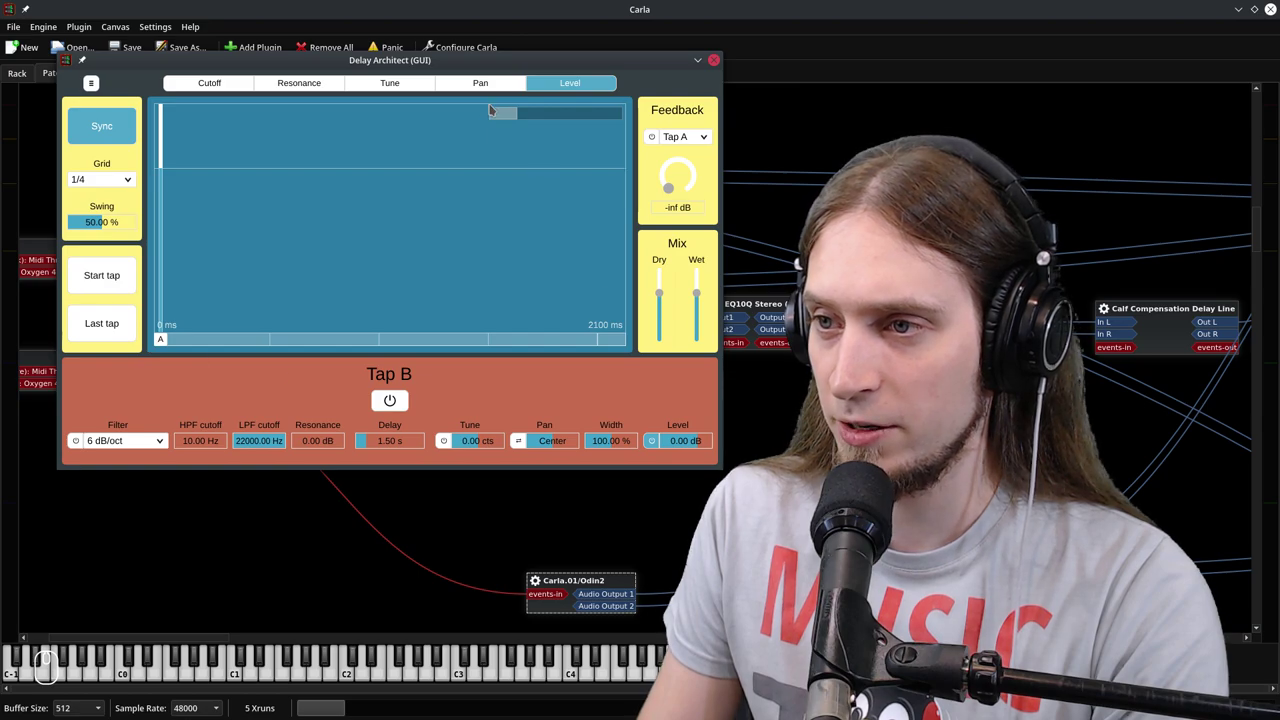
pyautogui.moveTo(518, 112); pyautogui.dragTo(512, 113)
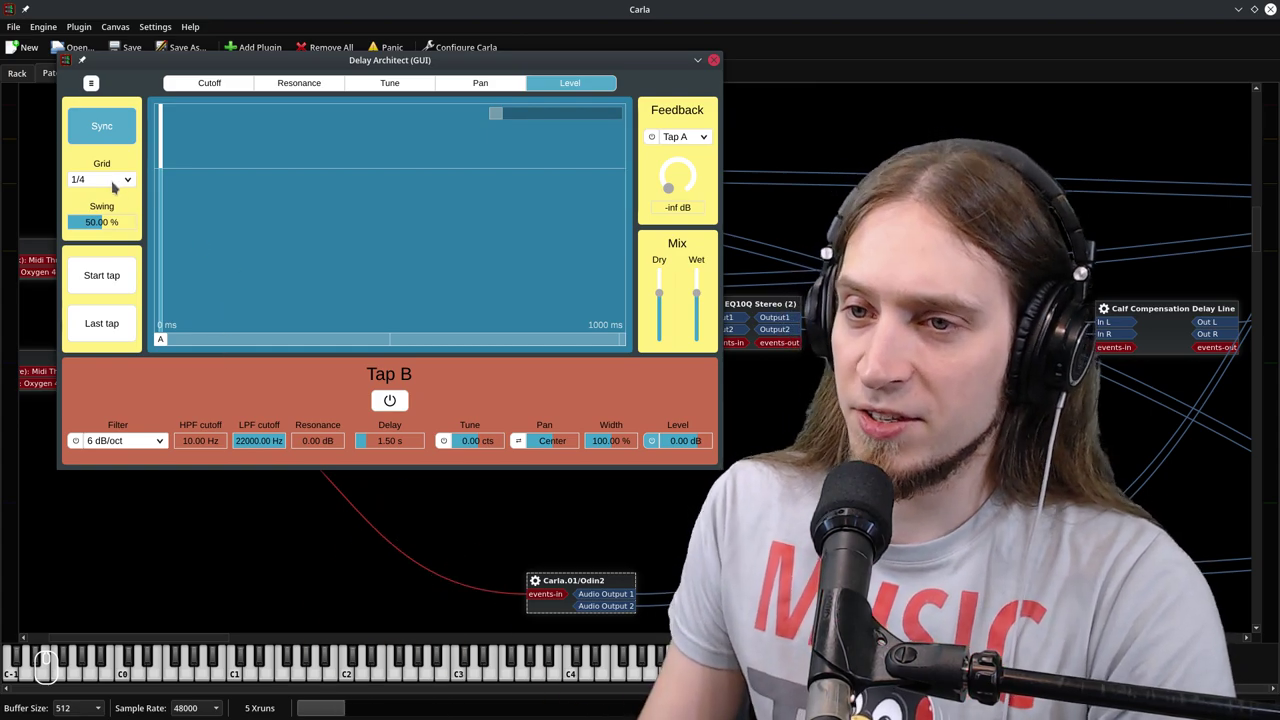
# Set Grid to 1/64 and add taps B–G, including C at 0.16, E at 0.50, F at 0.75 and G at 0.94 s
pyautogui.click(106, 130)
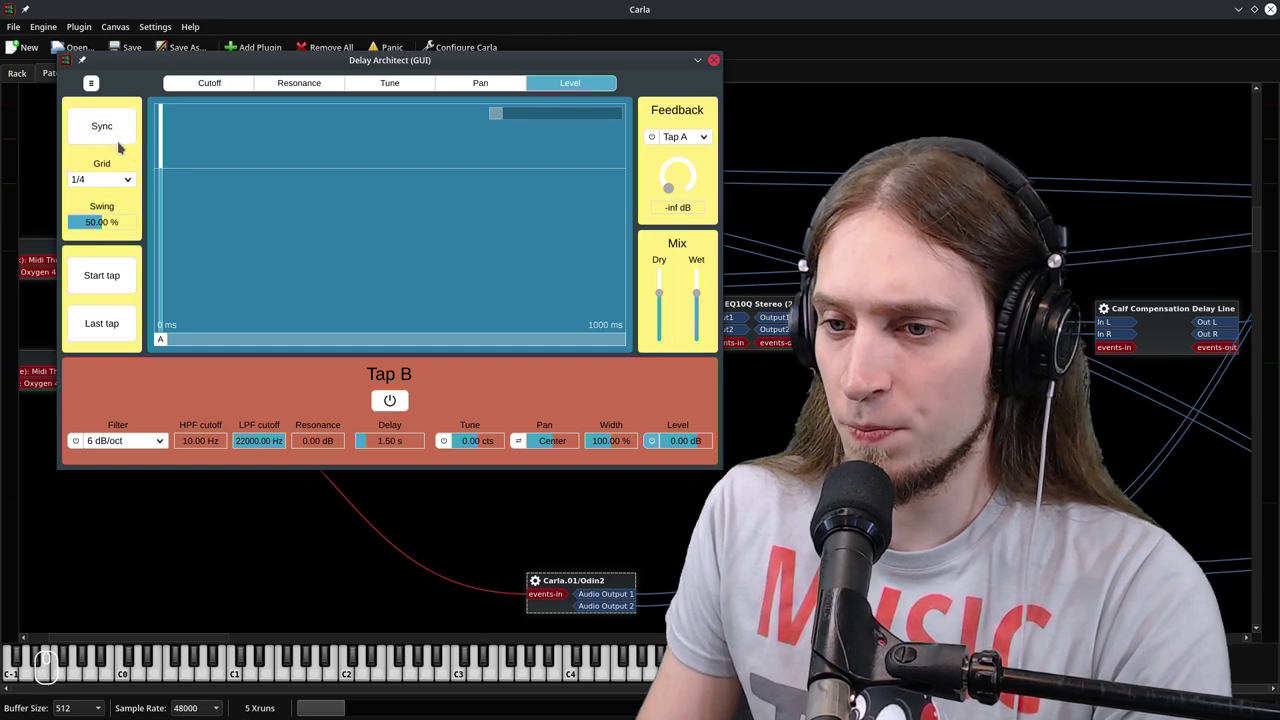
pyautogui.click(108, 132)
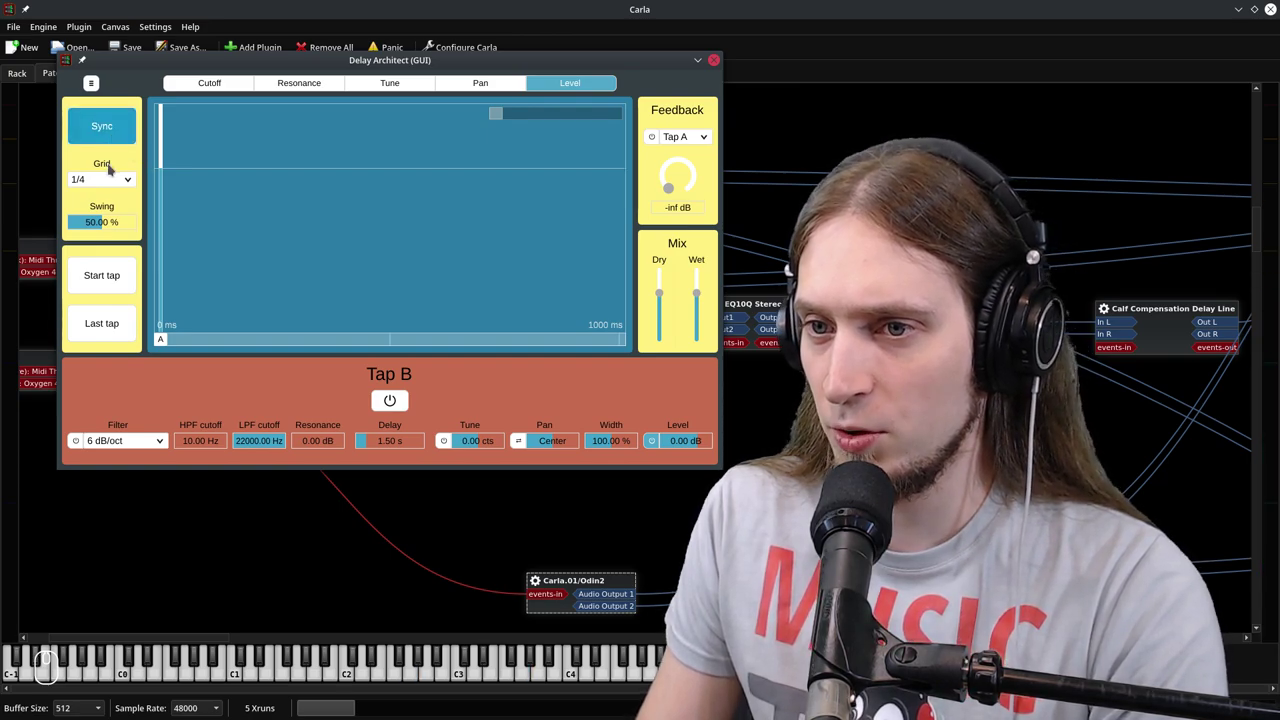
pyautogui.click(115, 178)
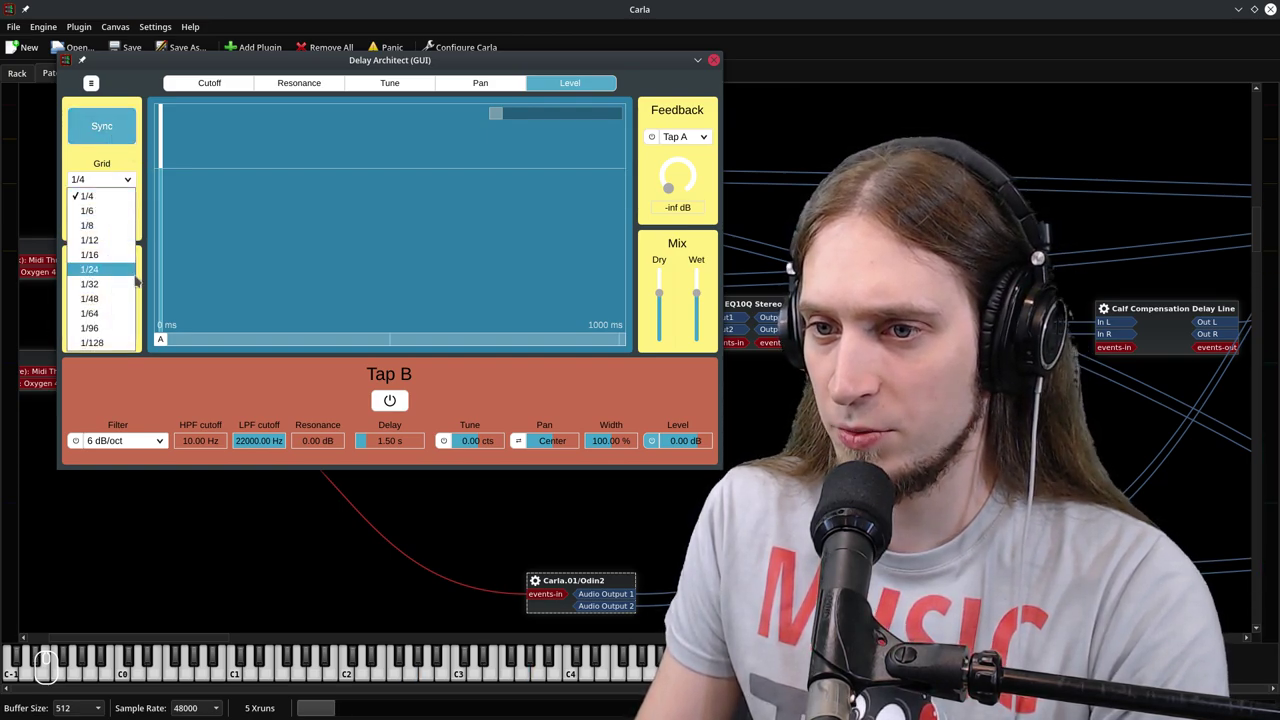
pyautogui.click(117, 317)
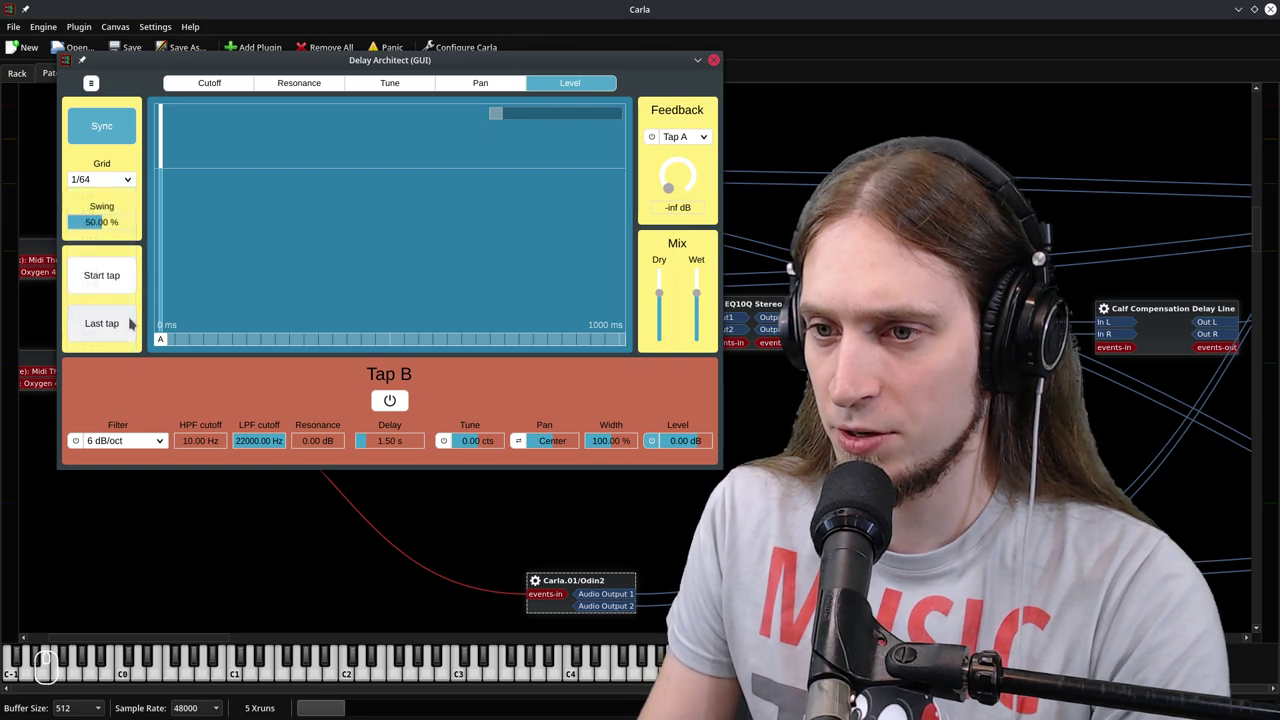
pyautogui.click(191, 342)
pyautogui.click(232, 342)
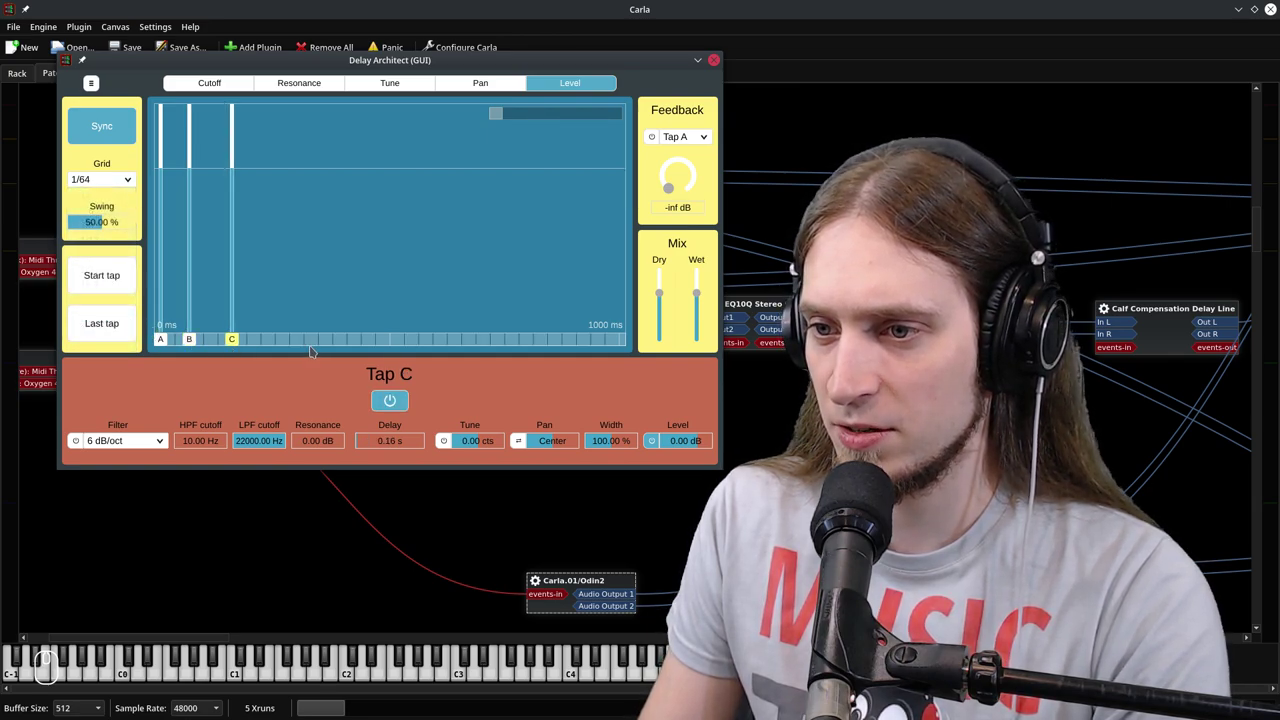
pyautogui.click(304, 342)
pyautogui.click(390, 342)
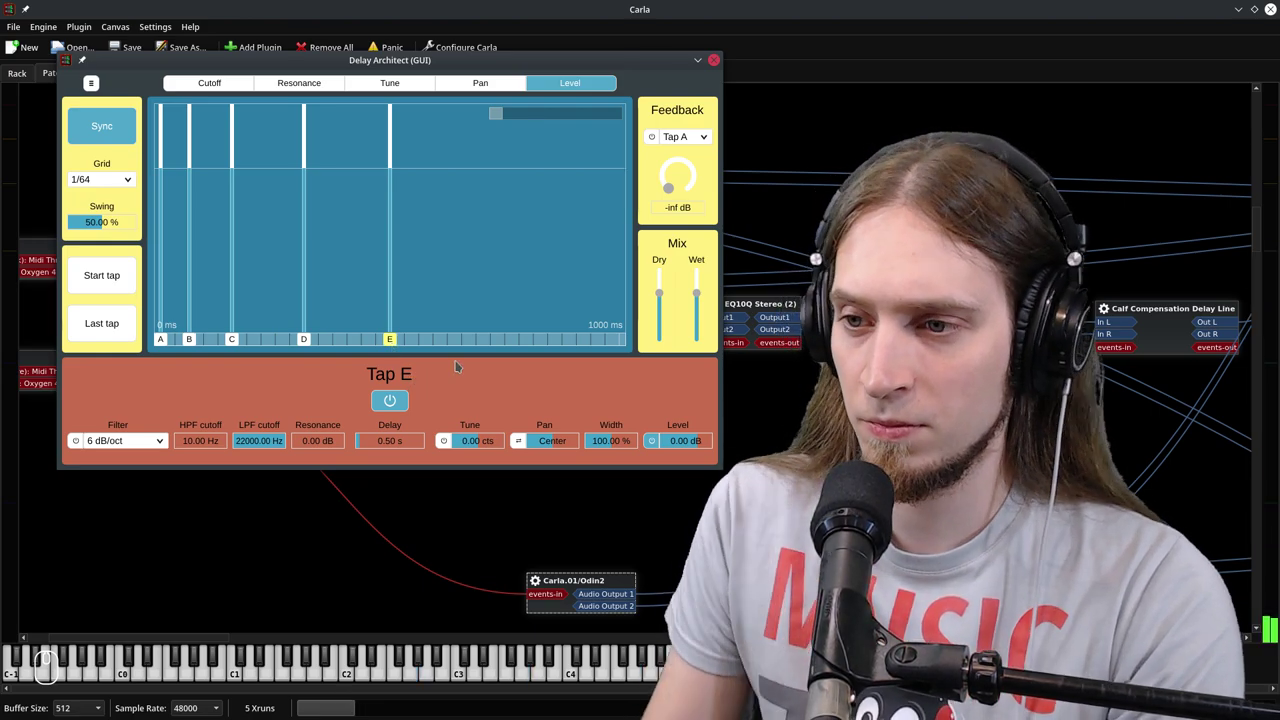
pyautogui.click(508, 341)
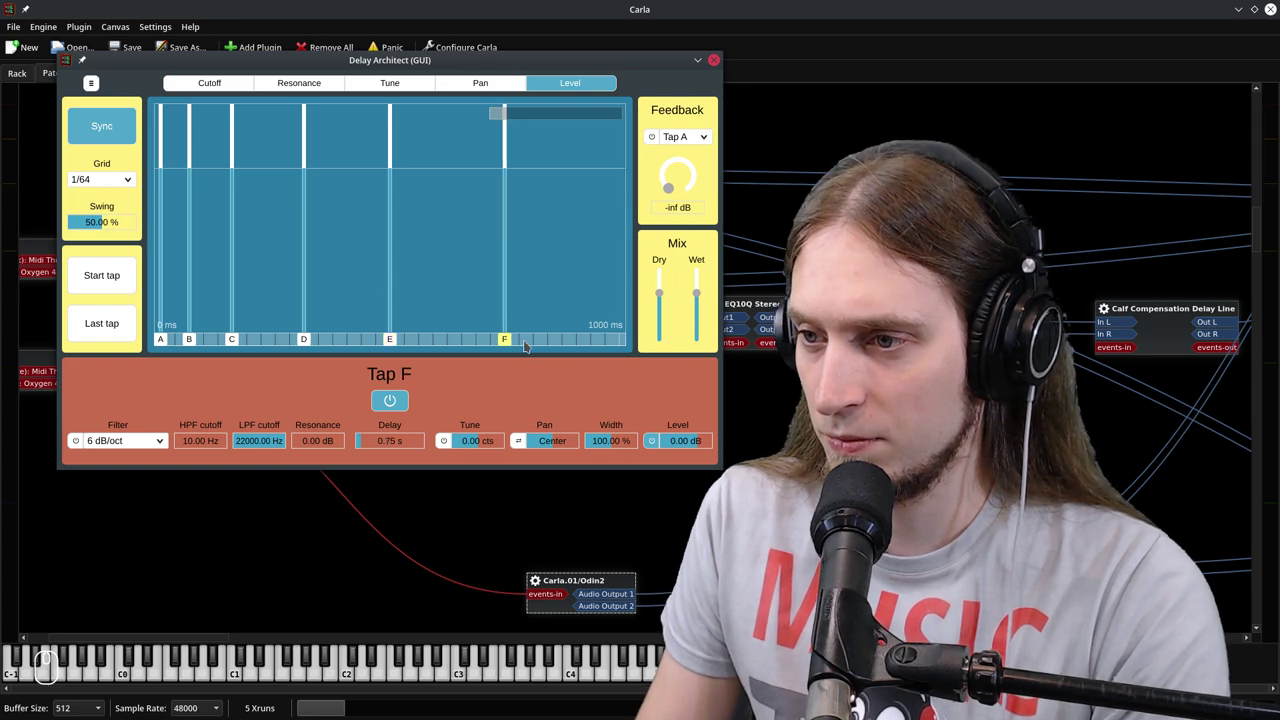
pyautogui.click(592, 342)
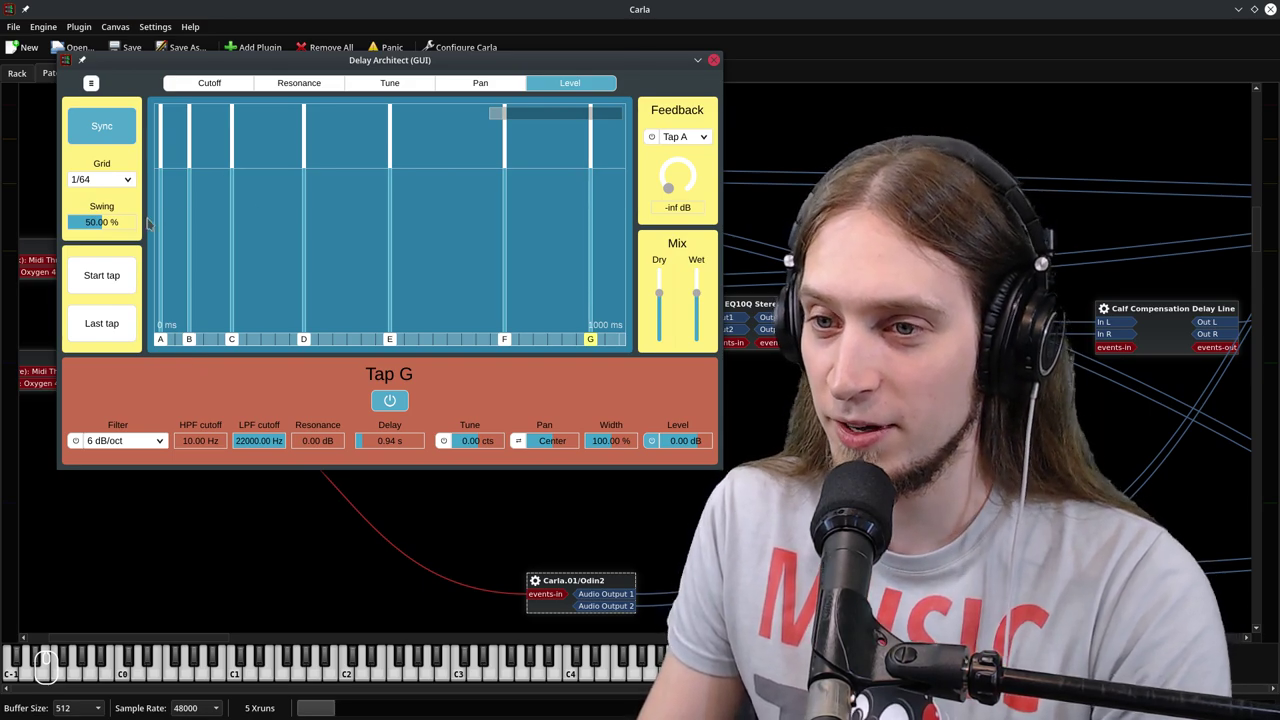
# Set Grid to 1/128, add taps H–R across the early timeline, and nudge tap F to 0.73 s
pyautogui.click(123, 179)
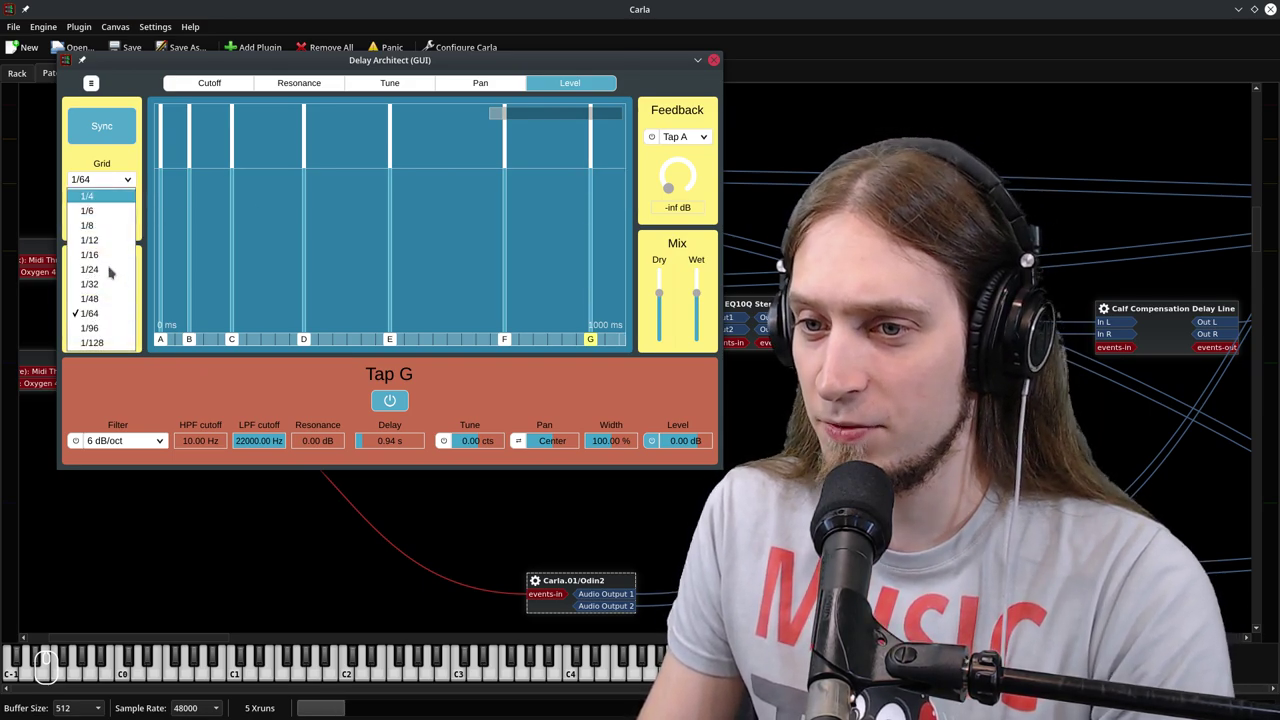
pyautogui.click(92, 342)
pyautogui.click(167, 340)
pyautogui.click(177, 340)
pyautogui.click(203, 340)
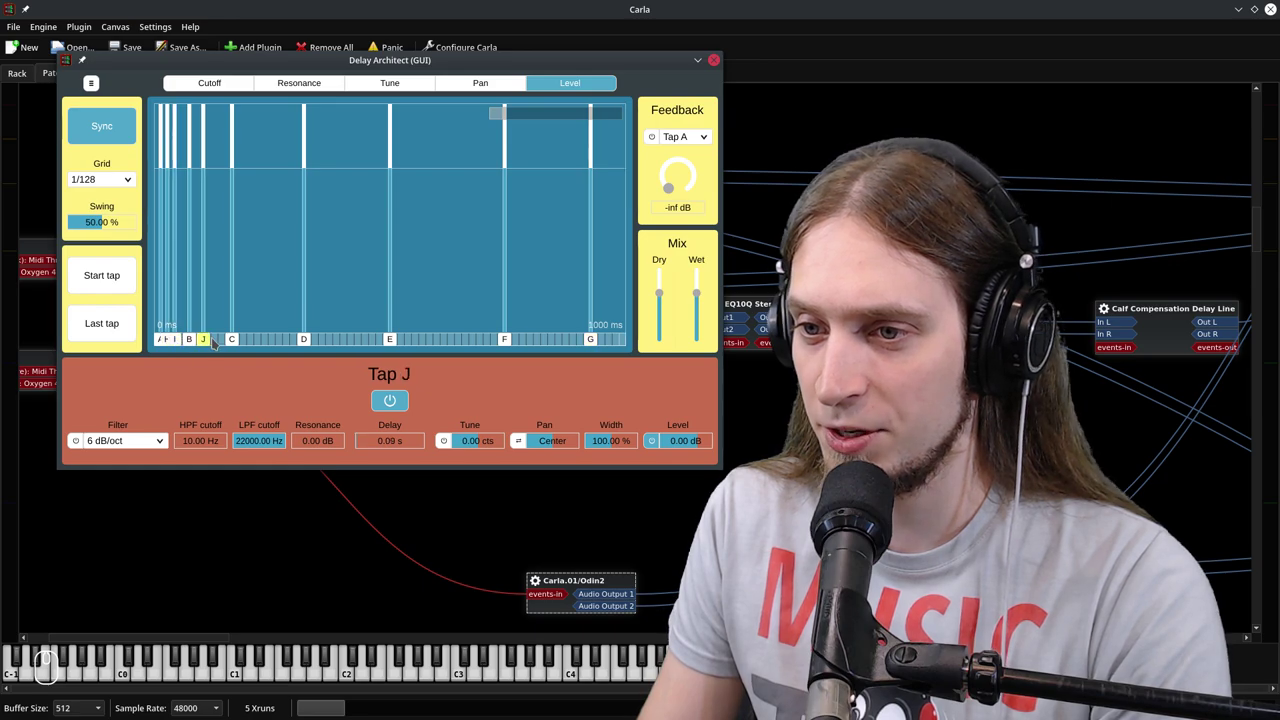
pyautogui.click(211, 340)
pyautogui.click(218, 340)
pyautogui.click(239, 340)
pyautogui.click(275, 340)
pyautogui.click(260, 340)
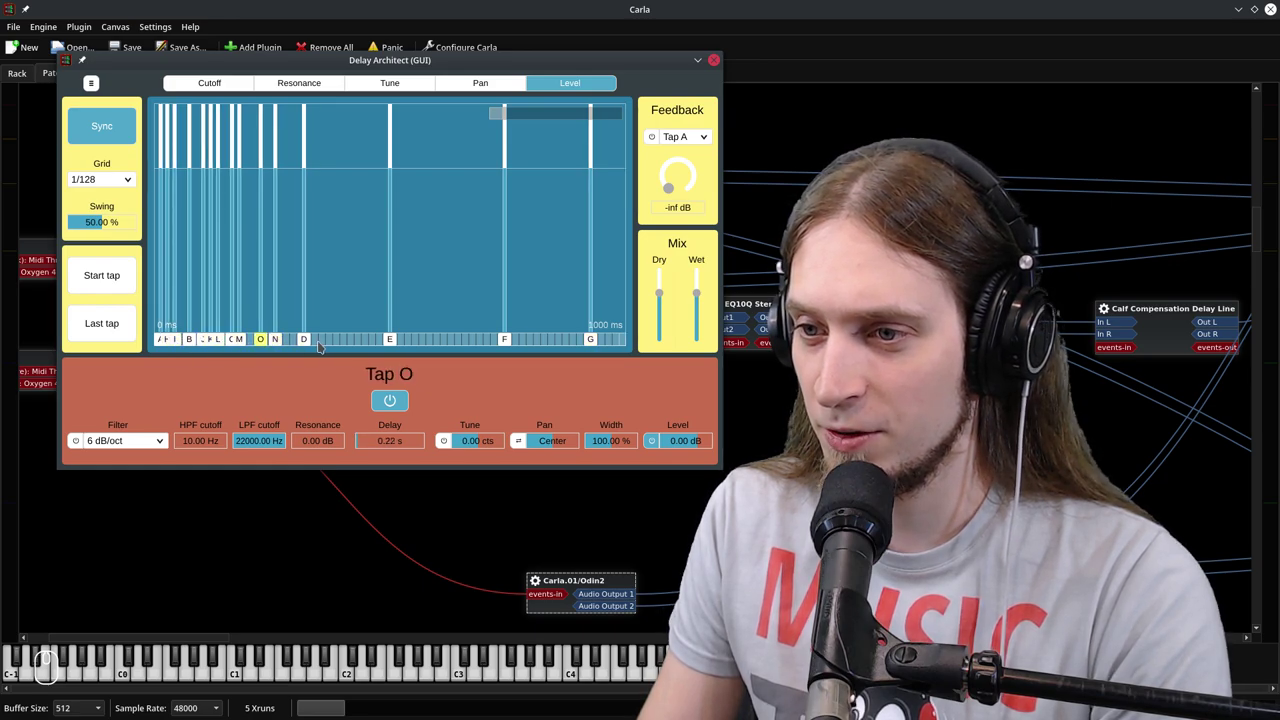
pyautogui.click(318, 340)
pyautogui.click(339, 340)
pyautogui.click(375, 340)
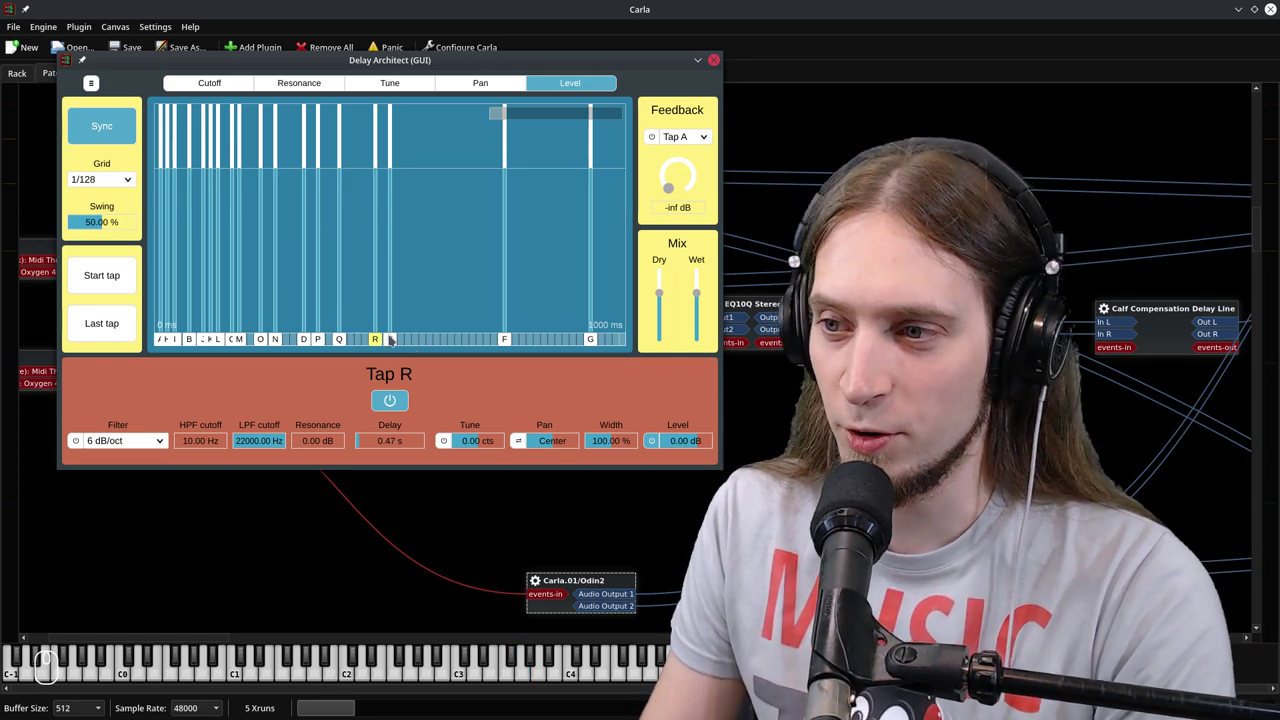
pyautogui.moveTo(504, 340); pyautogui.dragTo(497, 343)
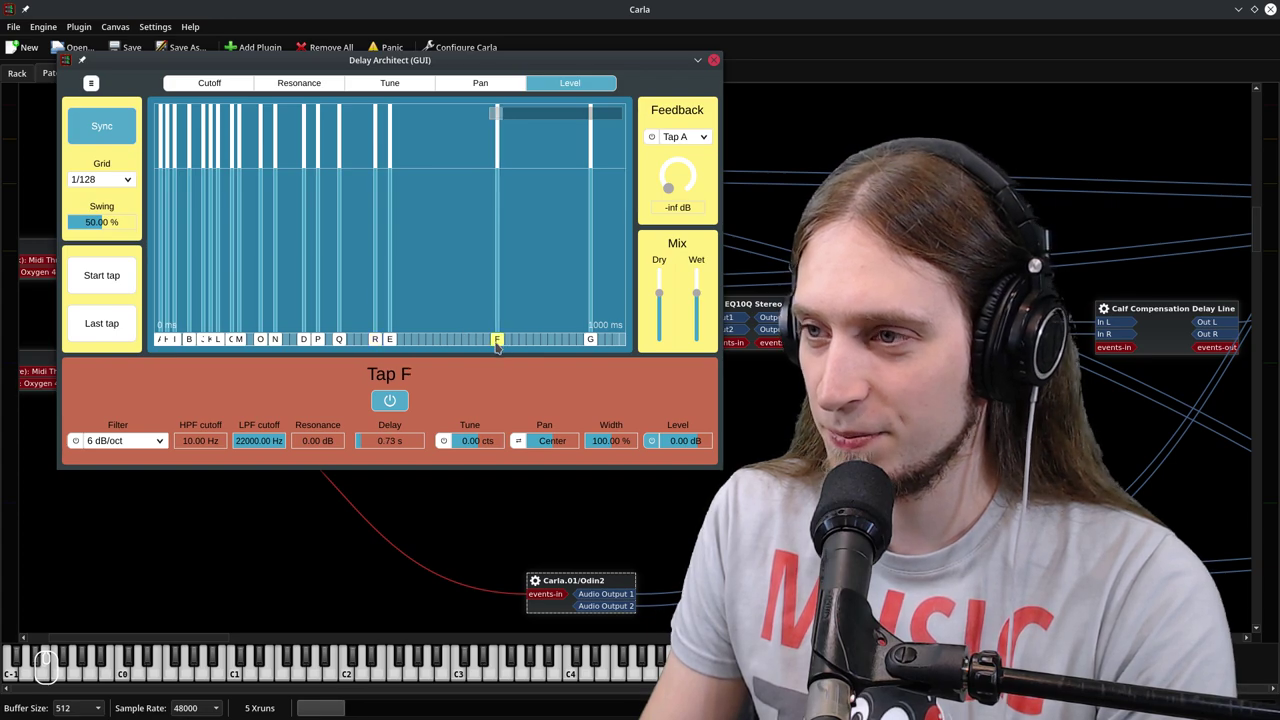
# Delete tap G and slide tap F earlier to about 0.58 s
pyautogui.click(91, 84)
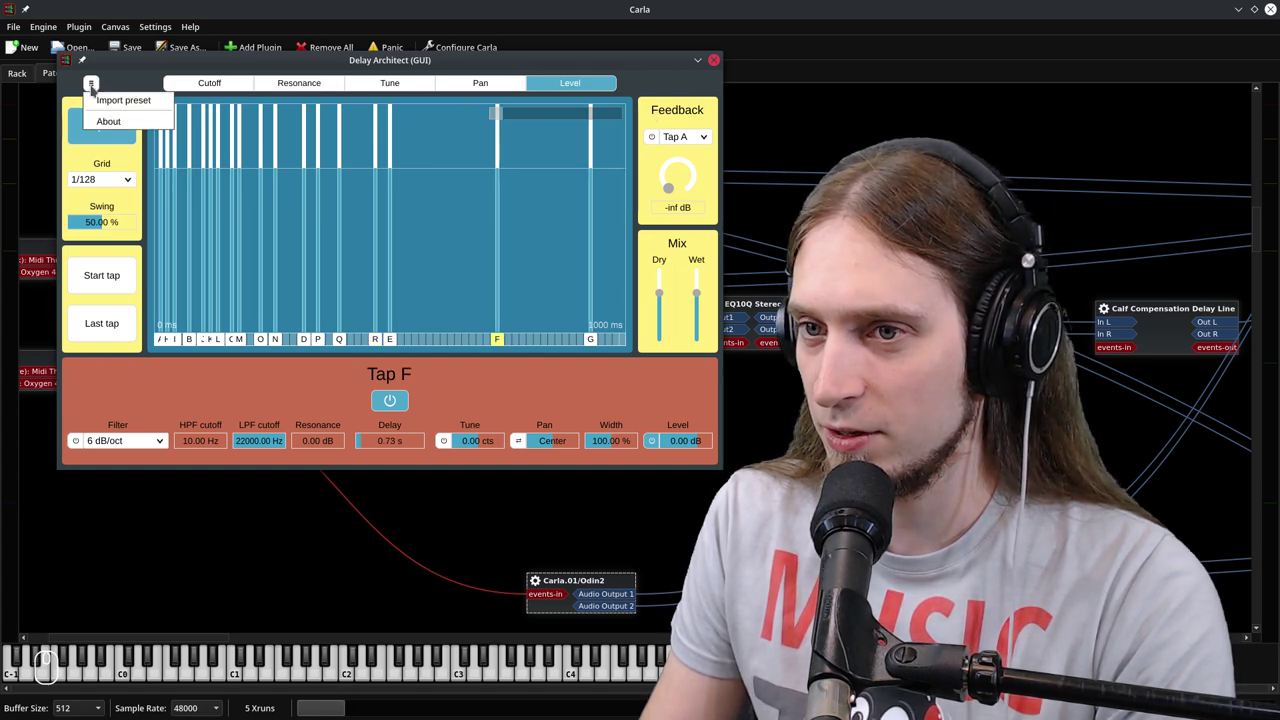
pyautogui.click(91, 85)
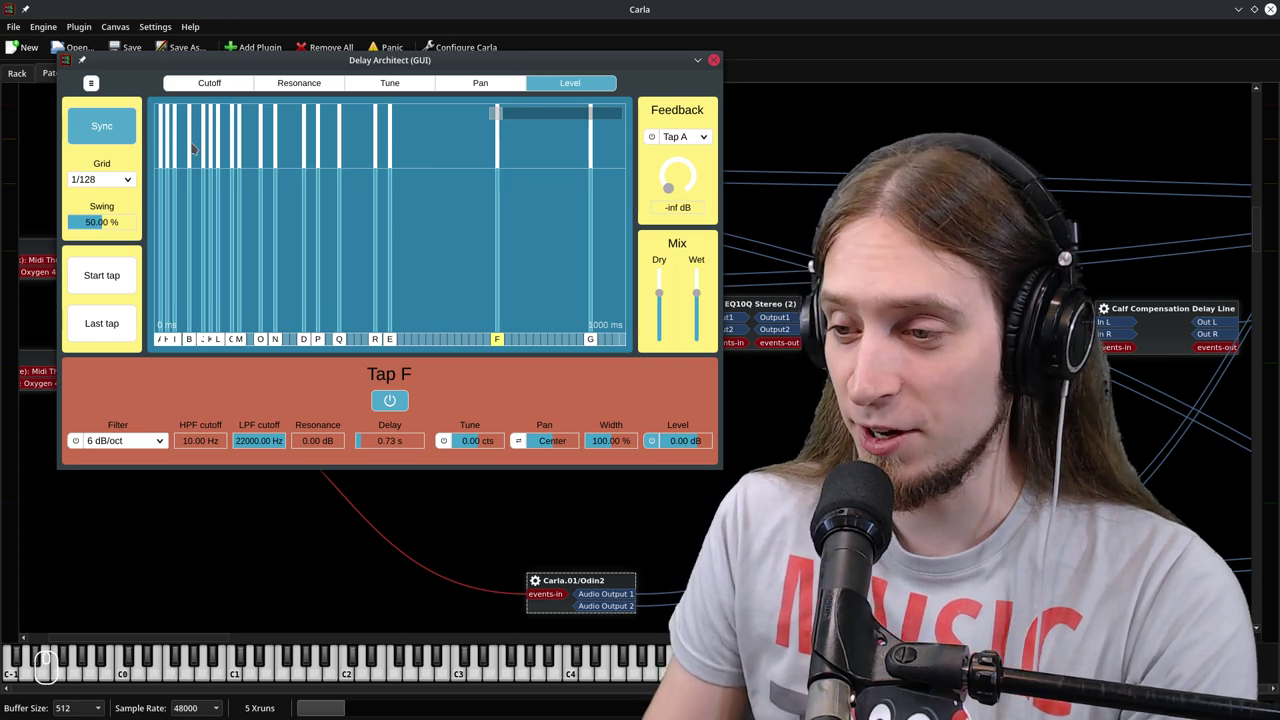
pyautogui.click(591, 340)
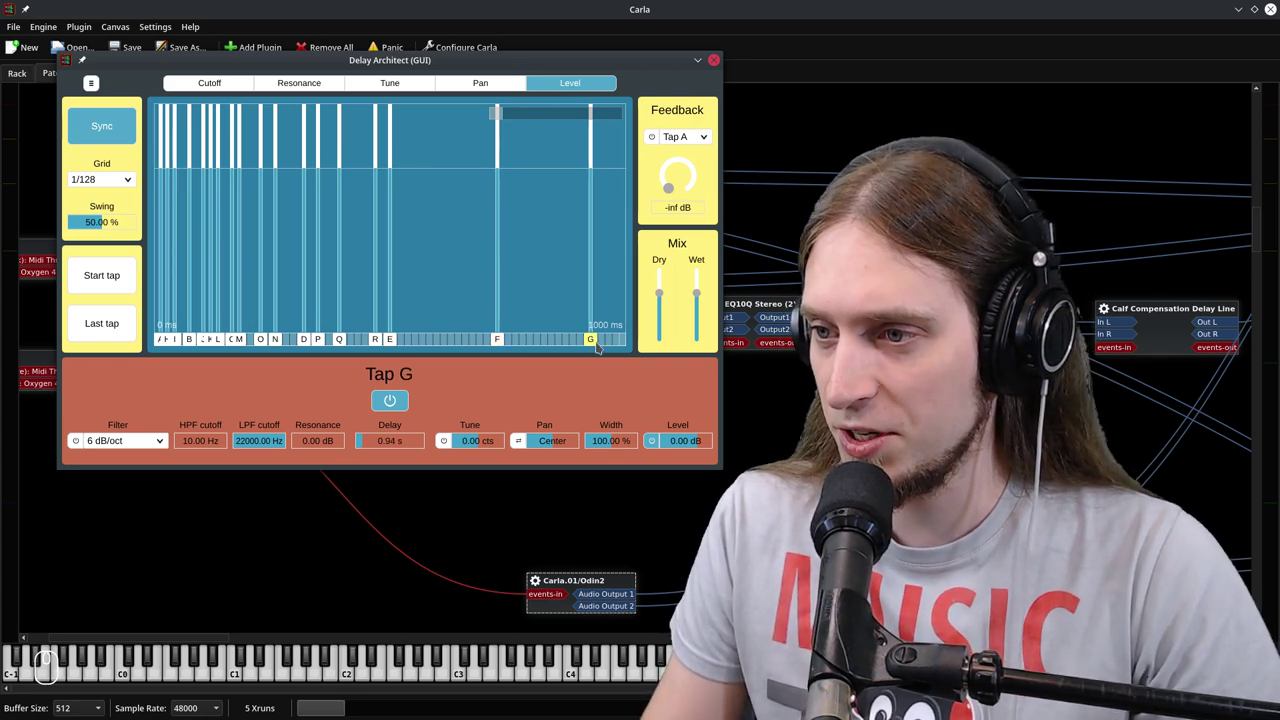
pyautogui.rightClick(591, 340)
pyautogui.moveTo(497, 340); pyautogui.dragTo(432, 340)
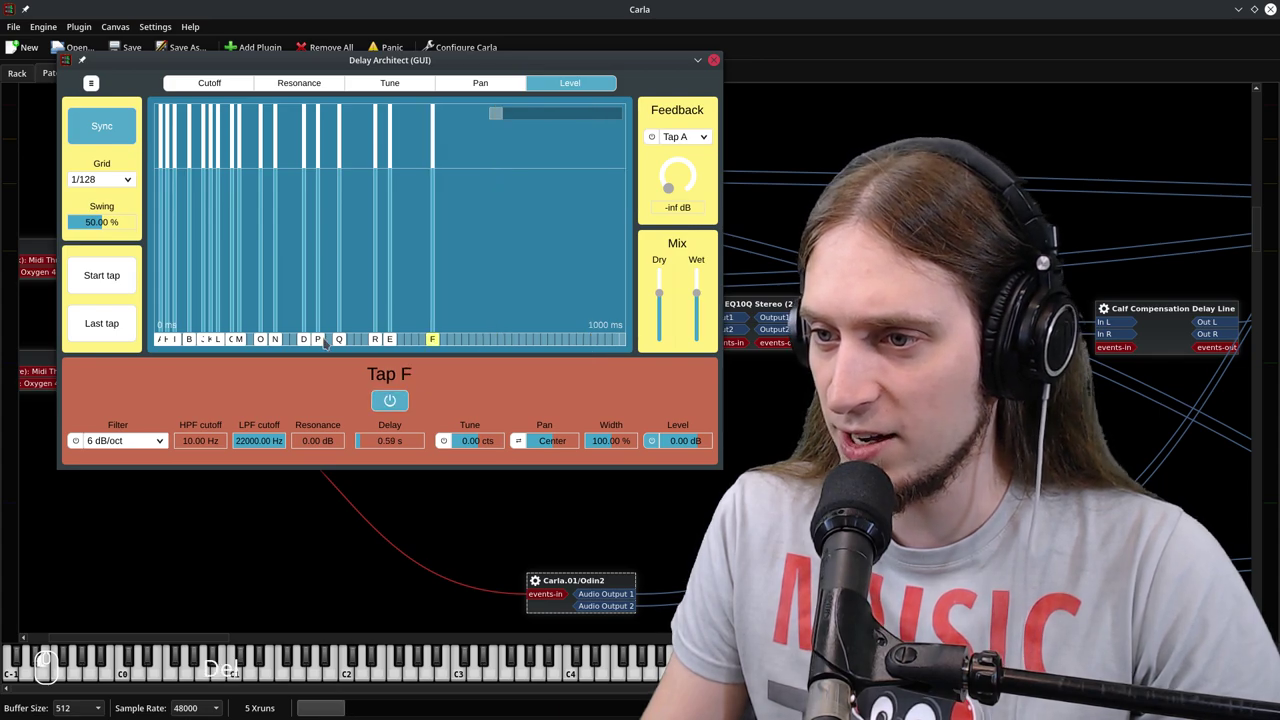
# Delete taps F, E and R with the Delete key
pyautogui.press('Delete')
pyautogui.press('Delete')
pyautogui.press('Delete')
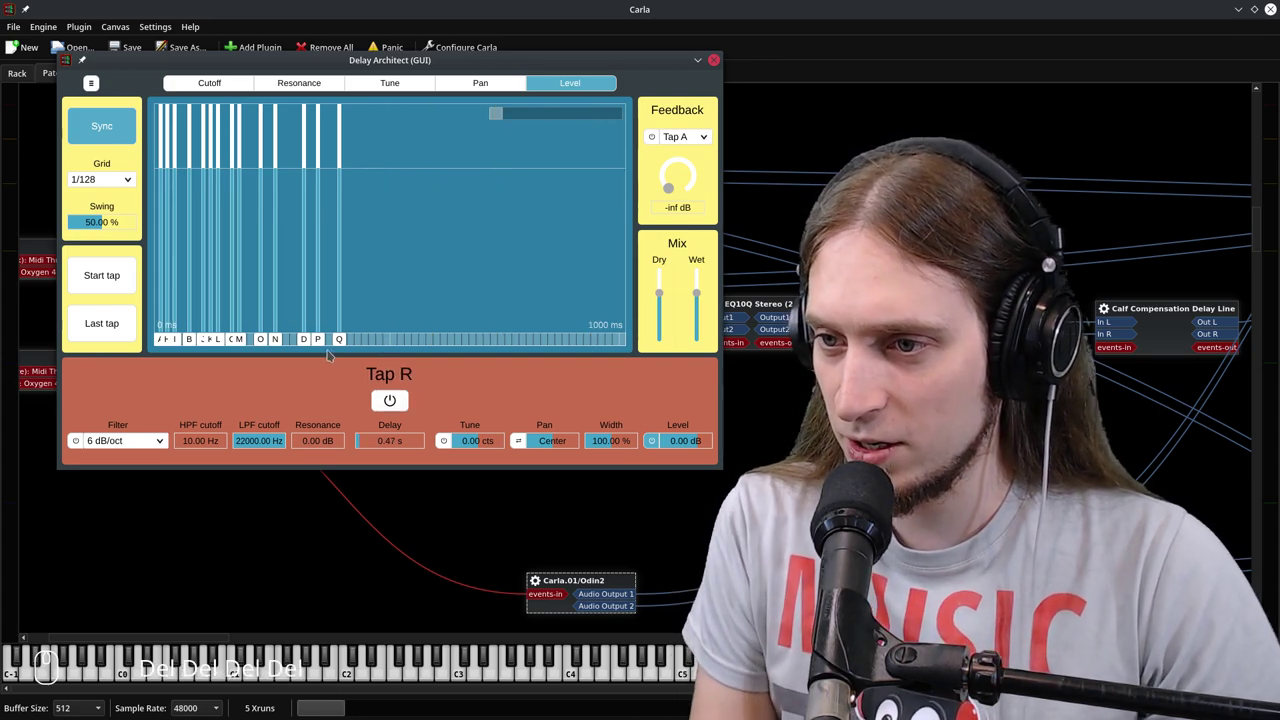
pyautogui.press('Left')
pyautogui.press('Right')
pyautogui.press('Up')
pyautogui.press('Down')
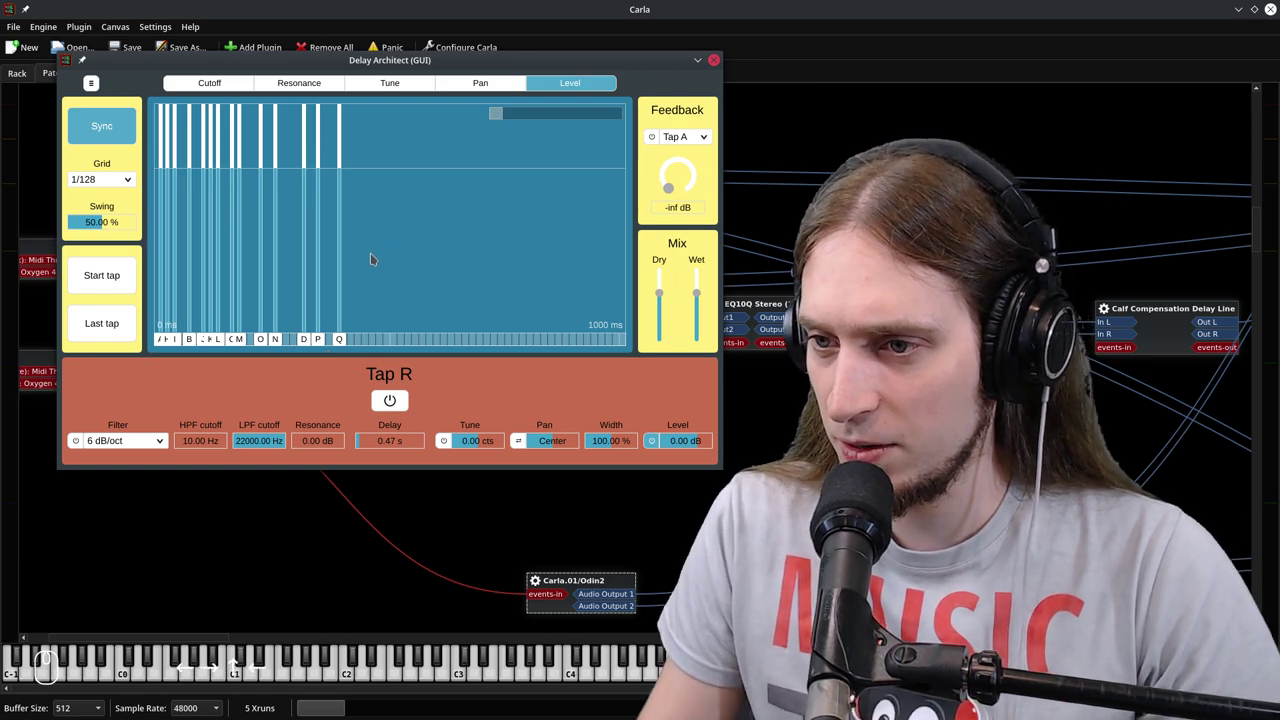
# Select tap Q and toggle its power button several times
pyautogui.click(339, 339)
pyautogui.click(390, 401)
pyautogui.click(390, 401)
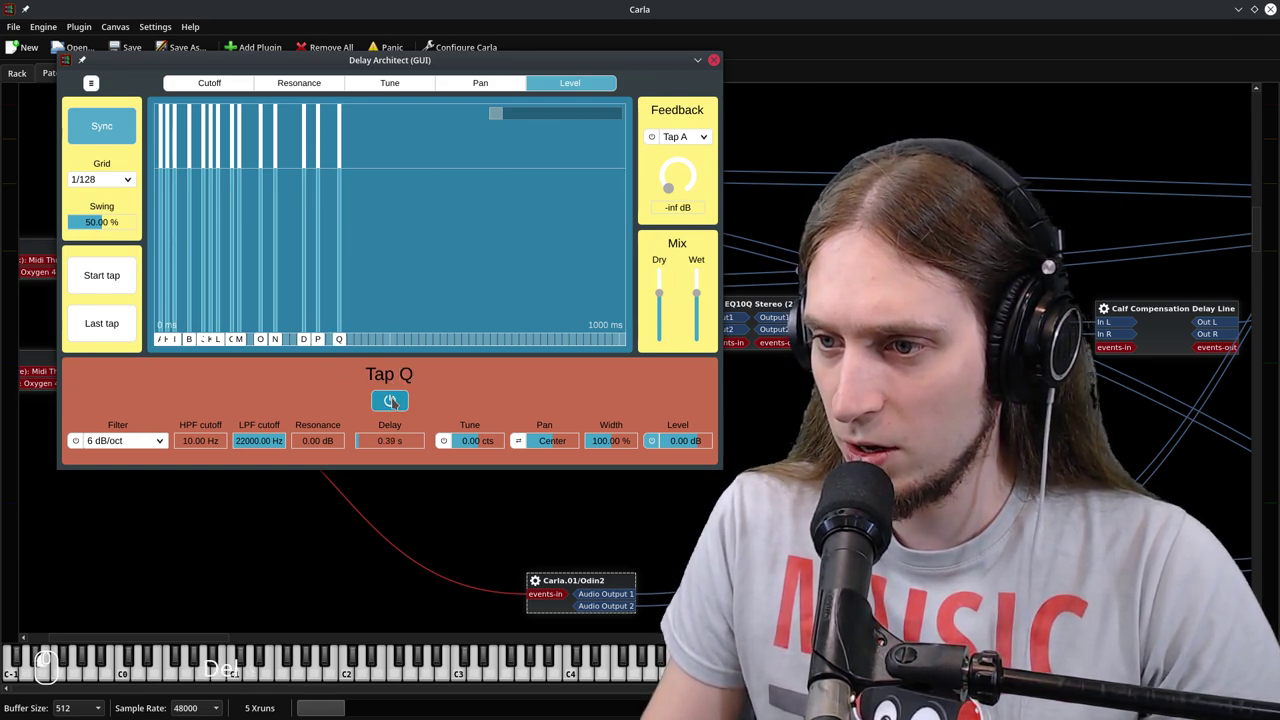
pyautogui.click(390, 401)
pyautogui.click(390, 401)
pyautogui.click(390, 401)
# Delete tap Q and then taps P down to the last ones near 0 ms
pyautogui.press('Delete')
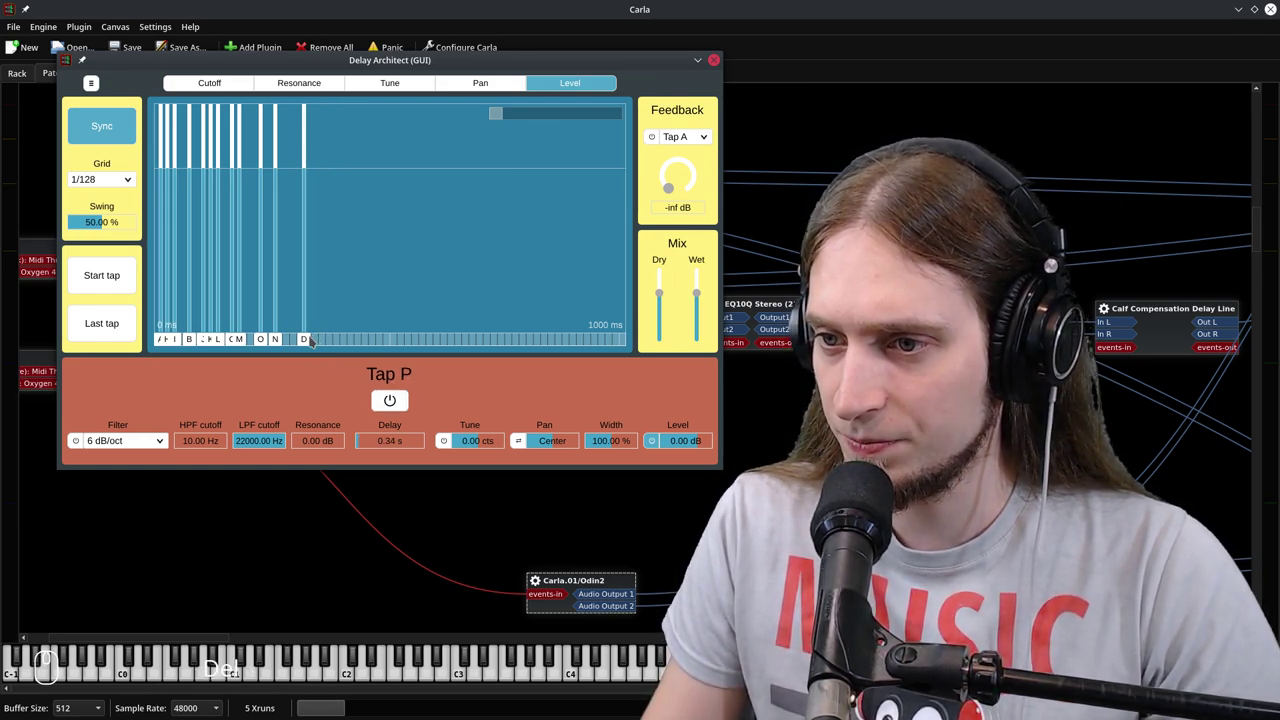
pyautogui.press('Delete')
pyautogui.press('Delete')
pyautogui.press('Delete')
pyautogui.press('Delete')
pyautogui.press('Delete')
pyautogui.press('Delete')
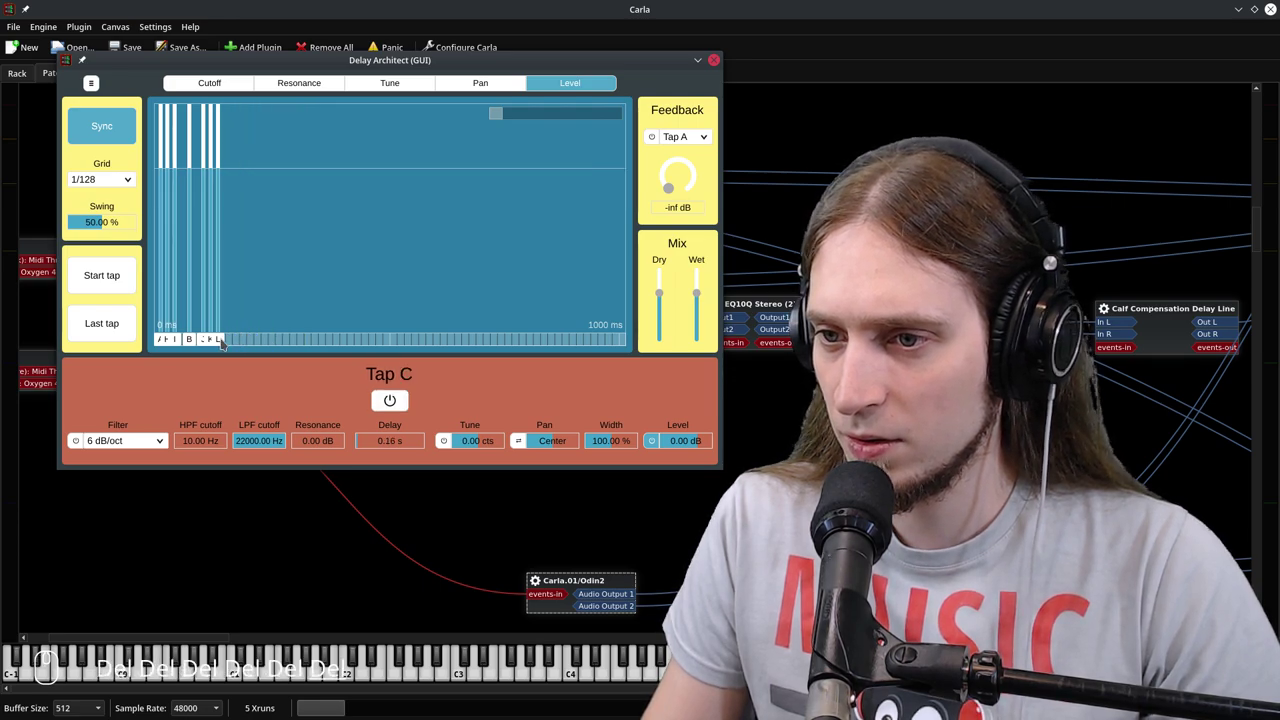
pyautogui.press('Delete')
pyautogui.press('Delete')
pyautogui.press('Delete')
pyautogui.press('Delete')
pyautogui.press('Delete')
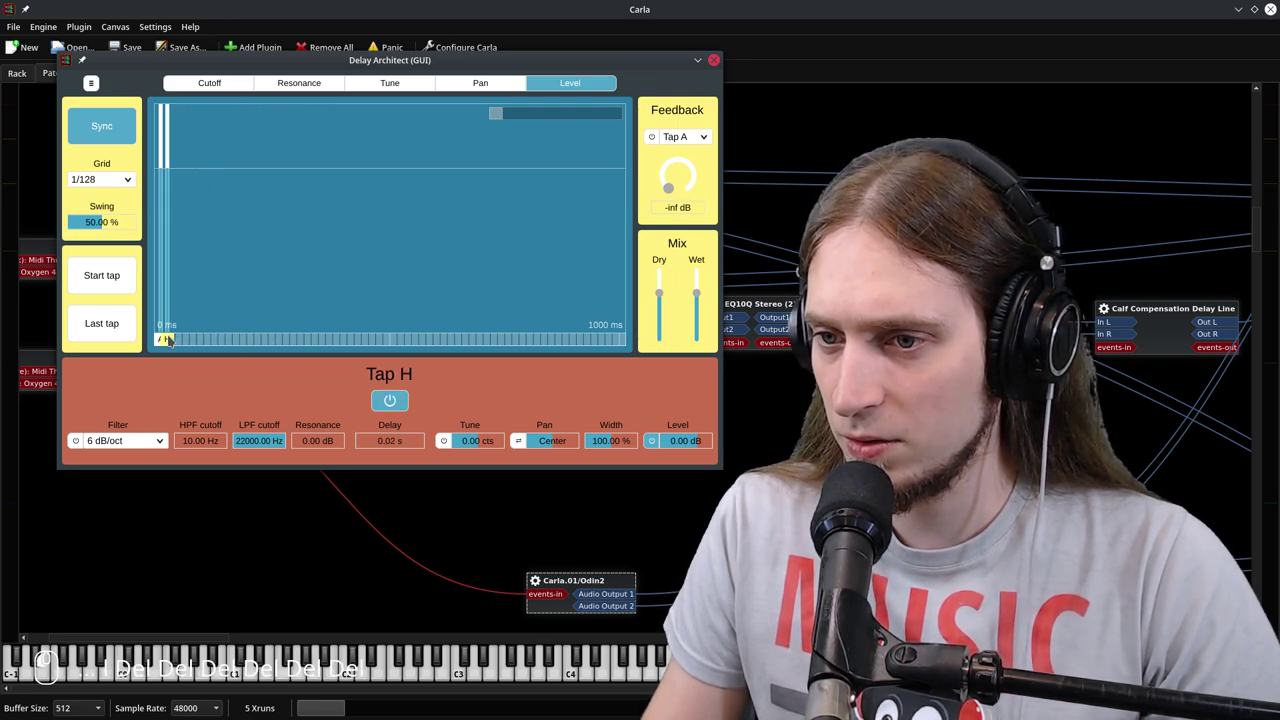
pyautogui.press('Delete')
pyautogui.press('Delete')
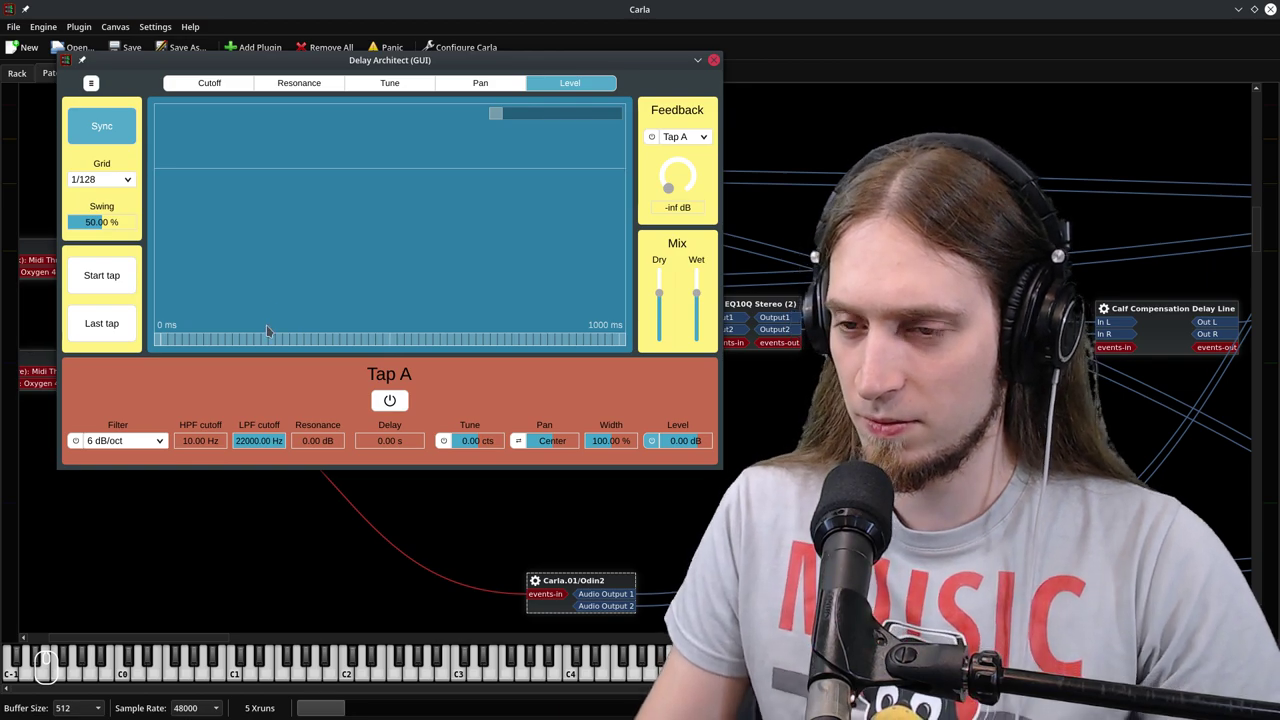
# Set the Grid division to 1/16
pyautogui.click(100, 179)
pyautogui.click(100, 179)
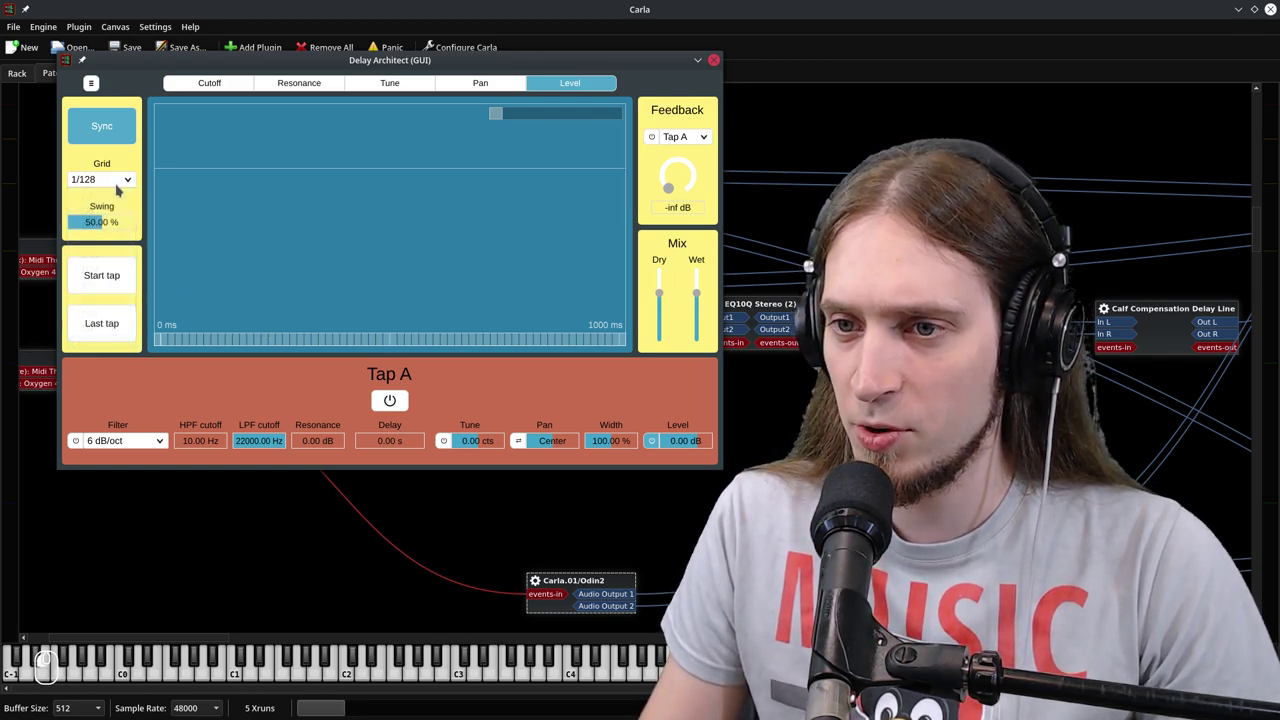
pyautogui.click(100, 179)
pyautogui.click(95, 254)
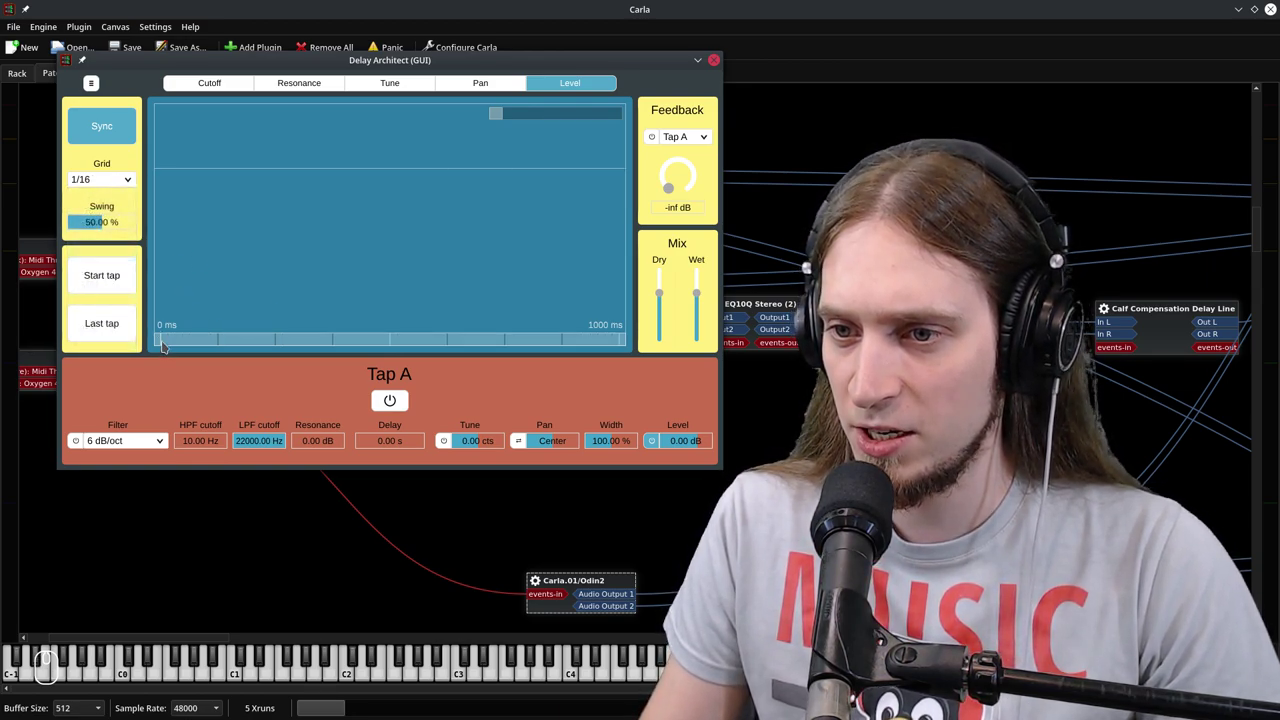
# Add nine taps A–I on successive grid lines from 0 ms to 1.00 s
pyautogui.click(164, 345)
pyautogui.click(226, 345)
pyautogui.click(276, 345)
pyautogui.click(333, 345)
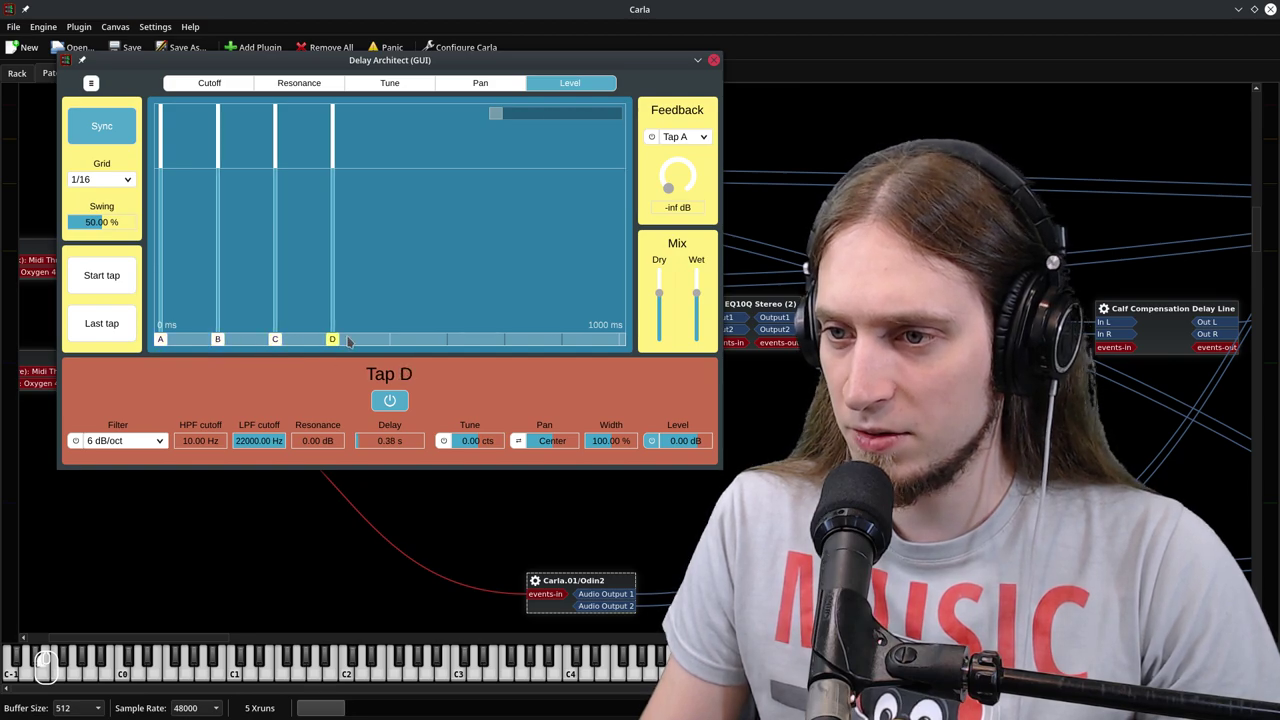
pyautogui.click(390, 345)
pyautogui.click(455, 345)
pyautogui.click(505, 345)
pyautogui.click(562, 345)
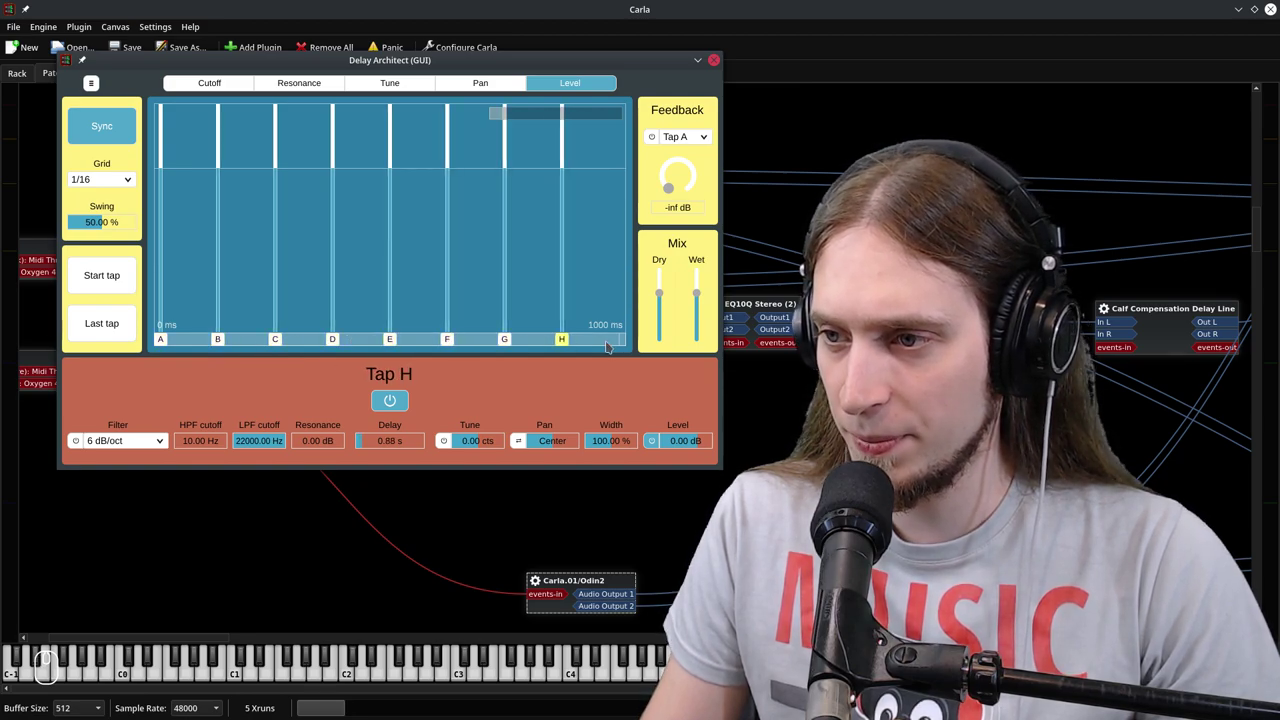
pyautogui.click(618, 345)
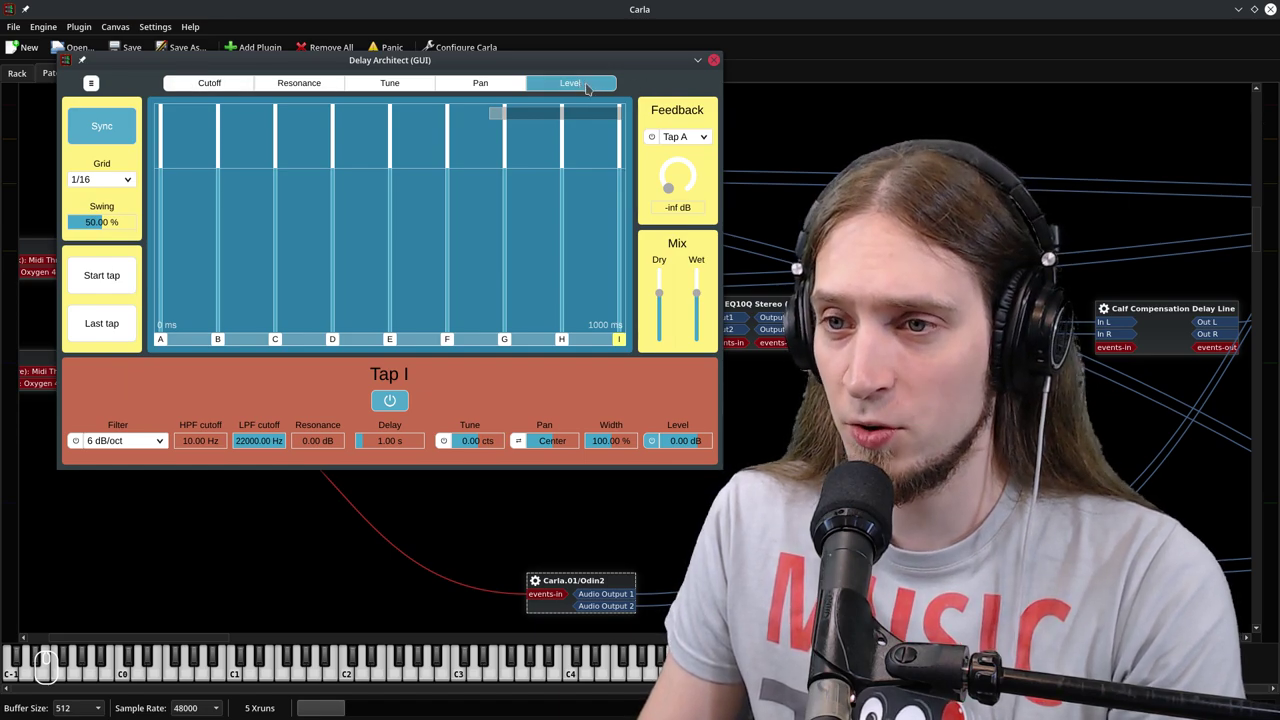
# Lower tap levels progressively from B down to I at -64 dB
pyautogui.click(219, 178)
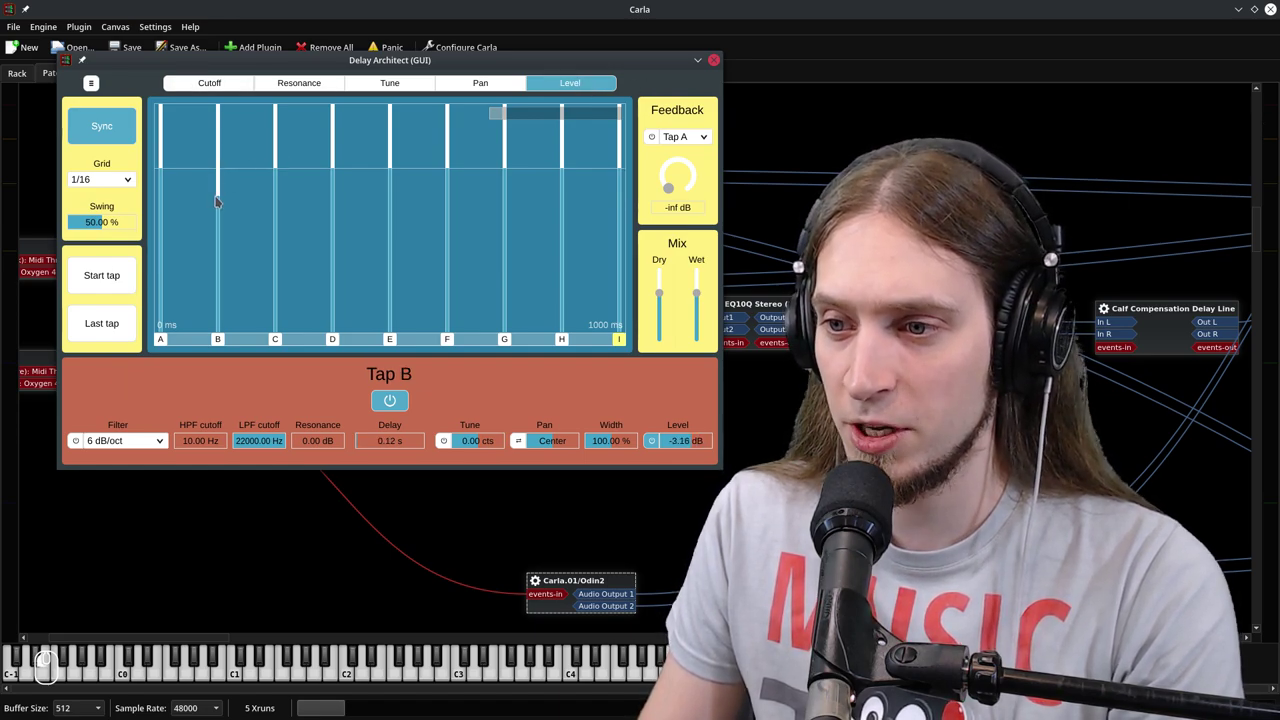
pyautogui.click(277, 205)
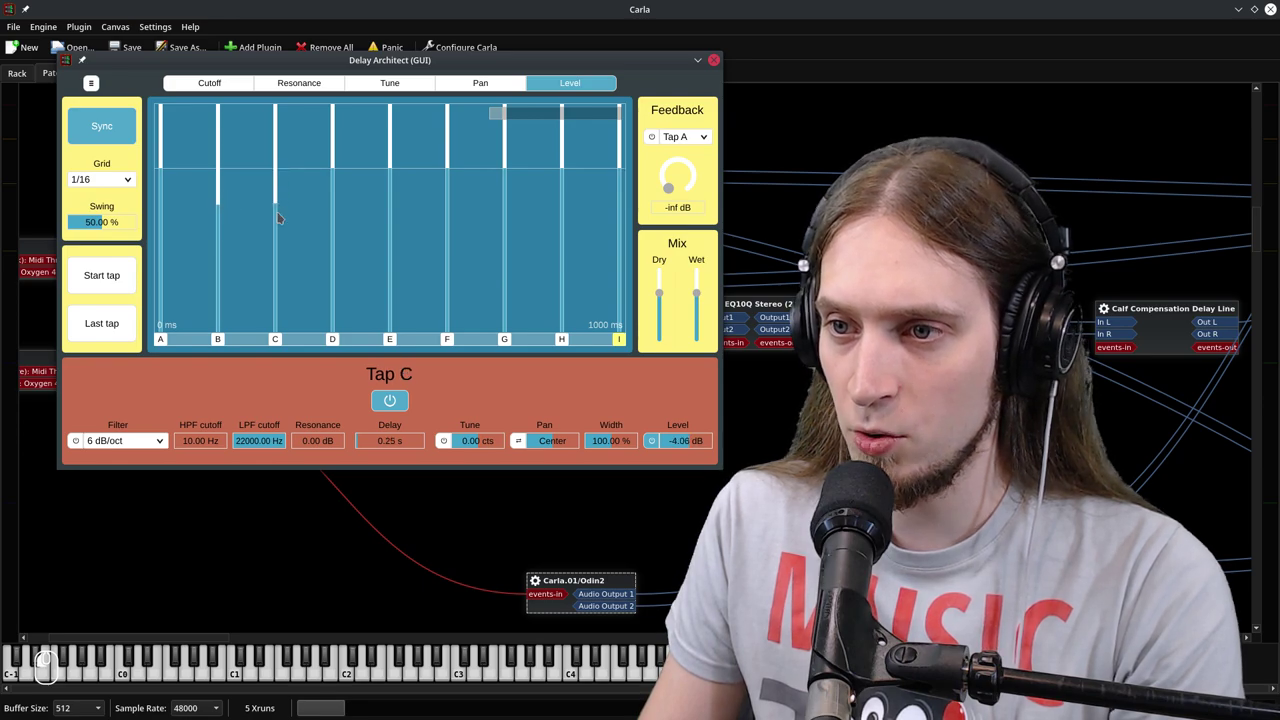
pyautogui.moveTo(279, 218); pyautogui.dragTo(279, 238)
pyautogui.click(332, 270)
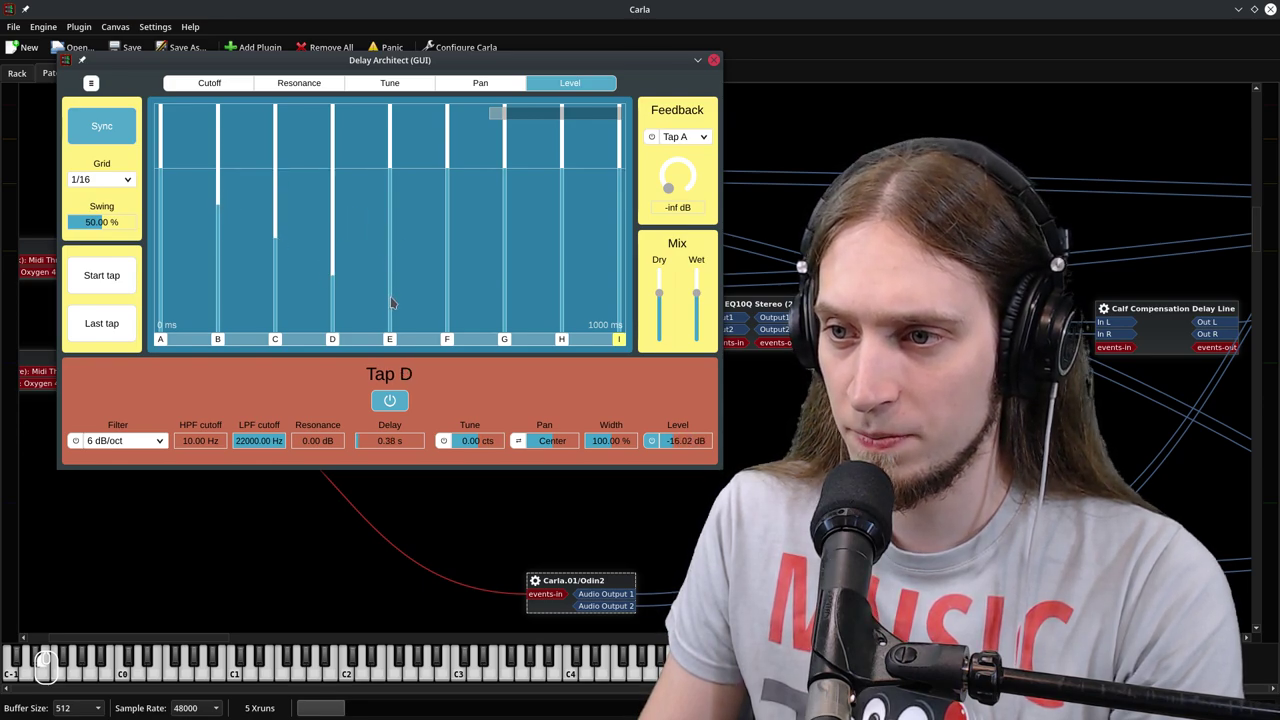
pyautogui.moveTo(394, 284); pyautogui.dragTo(392, 300)
pyautogui.click(447, 320)
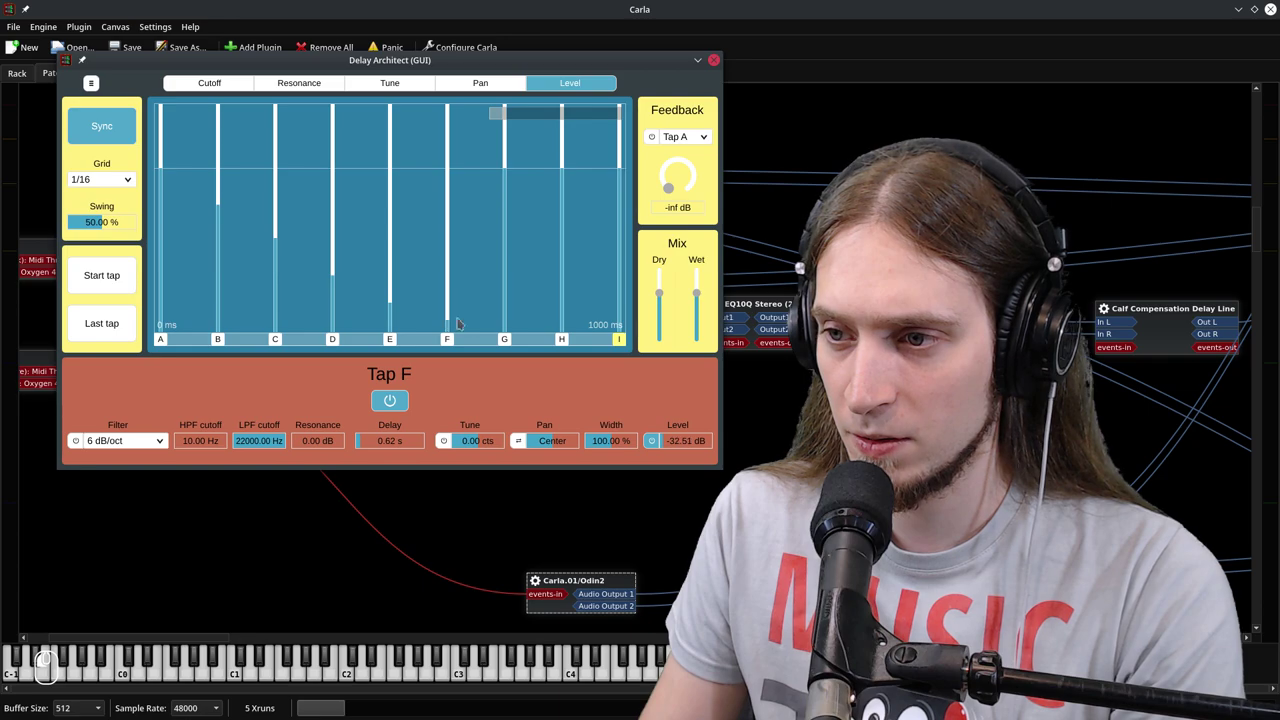
pyautogui.moveTo(507, 328); pyautogui.dragTo(508, 336)
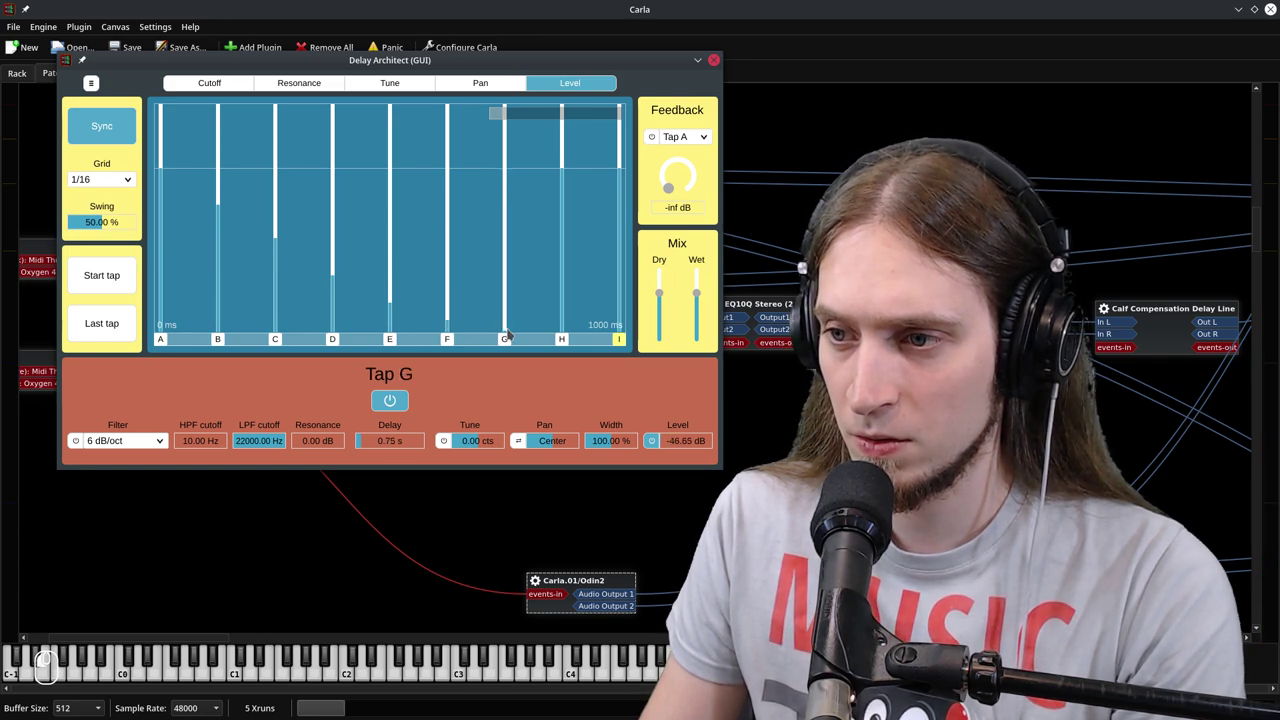
pyautogui.click(563, 336)
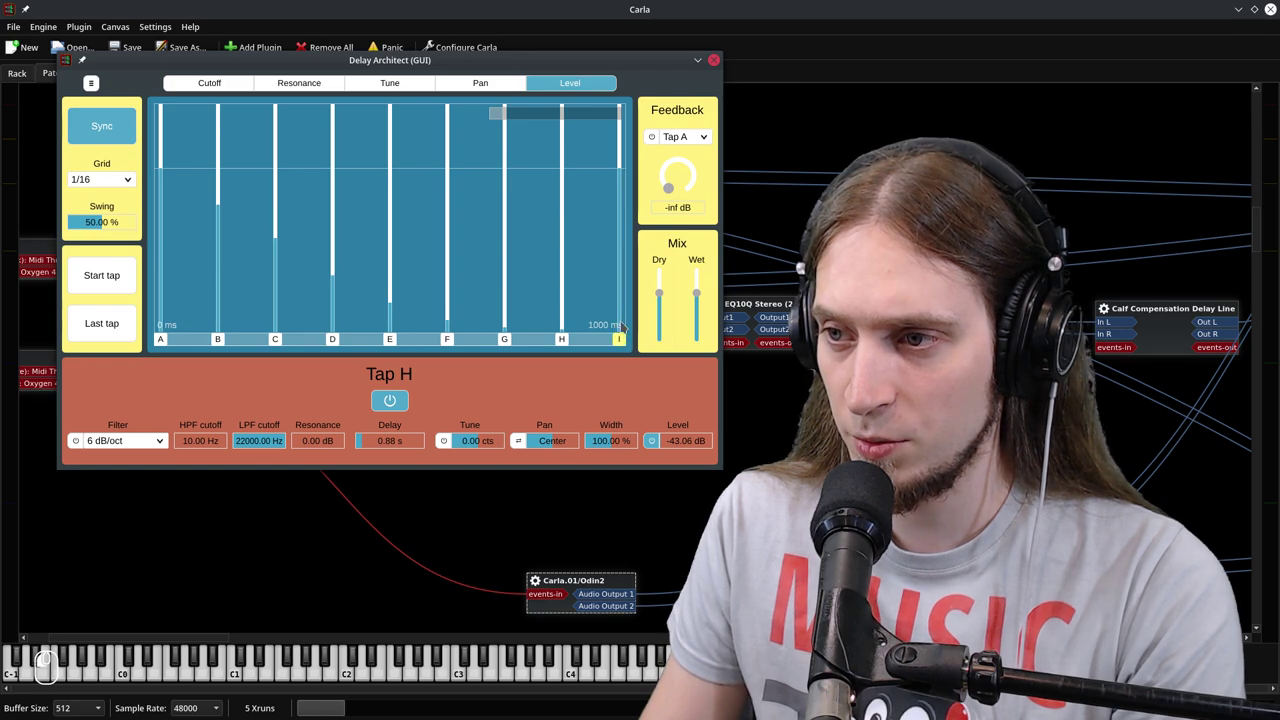
pyautogui.moveTo(620, 200); pyautogui.dragTo(612, 342)
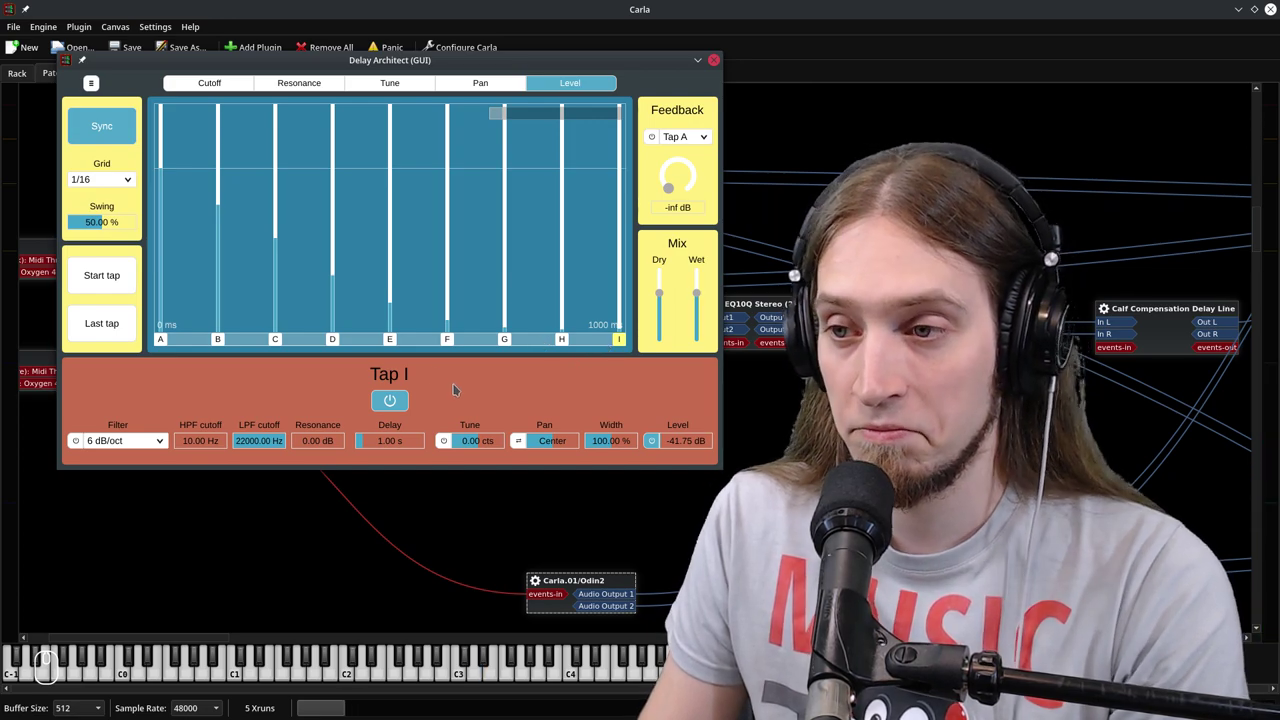
# Raise the levels of taps C through I, with F near -1.3 dB
pyautogui.moveTo(278, 237)
pyautogui.mouseDown()
pyautogui.moveTo(336, 214)
pyautogui.moveTo(333, 153)
pyautogui.mouseUp()
pyautogui.moveTo(391, 190); pyautogui.dragTo(390, 163)
pyautogui.click(447, 180)
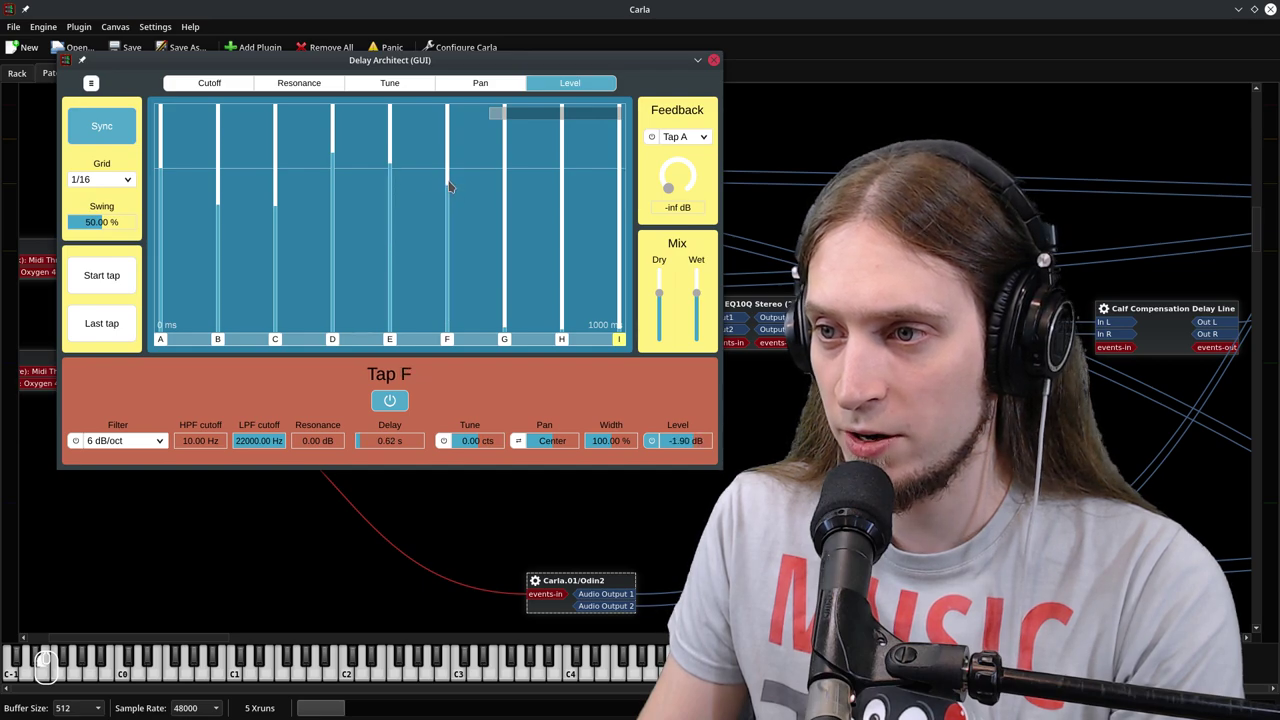
pyautogui.moveTo(507, 147)
pyautogui.mouseDown()
pyautogui.moveTo(506, 136)
pyautogui.moveTo(562, 134)
pyautogui.moveTo(562, 108)
pyautogui.moveTo(610, 97)
pyautogui.moveTo(600, 90)
pyautogui.mouseUp()
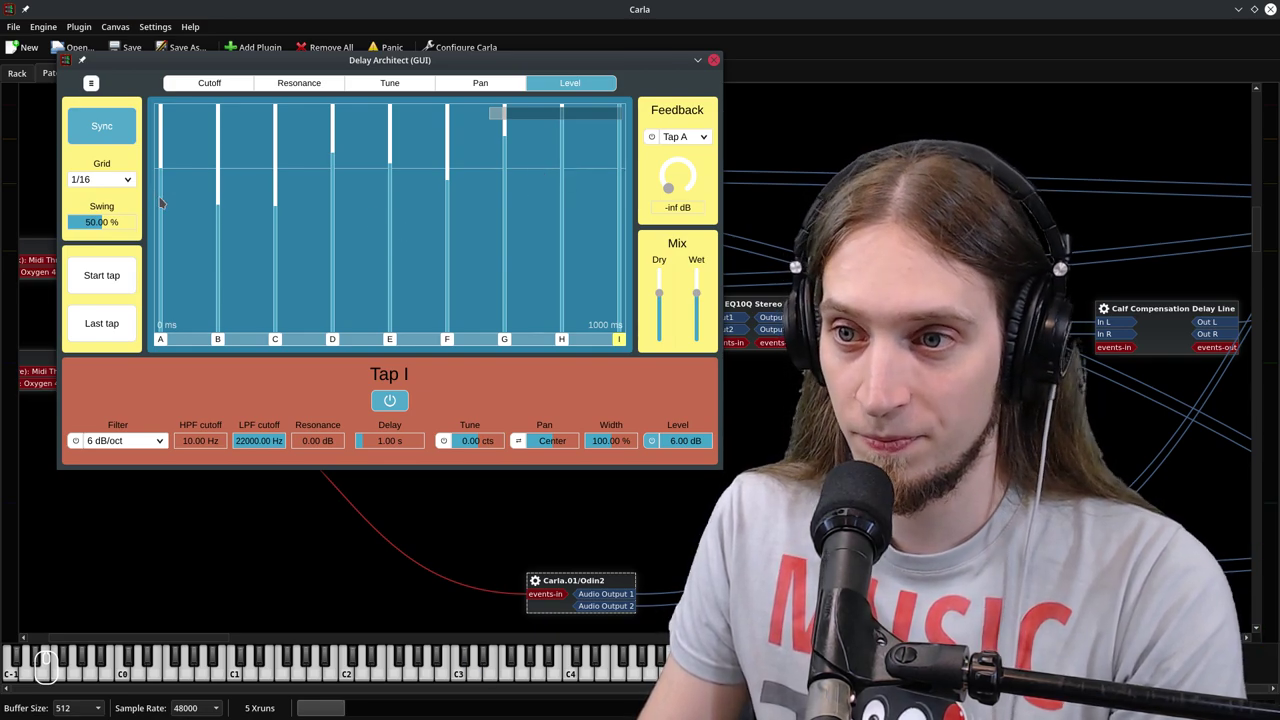
# Set a rising ramp: A about -22 dB, B -16, C -9.7, E -4.5, and adjust D and H
pyautogui.moveTo(160, 203); pyautogui.dragTo(164, 291)
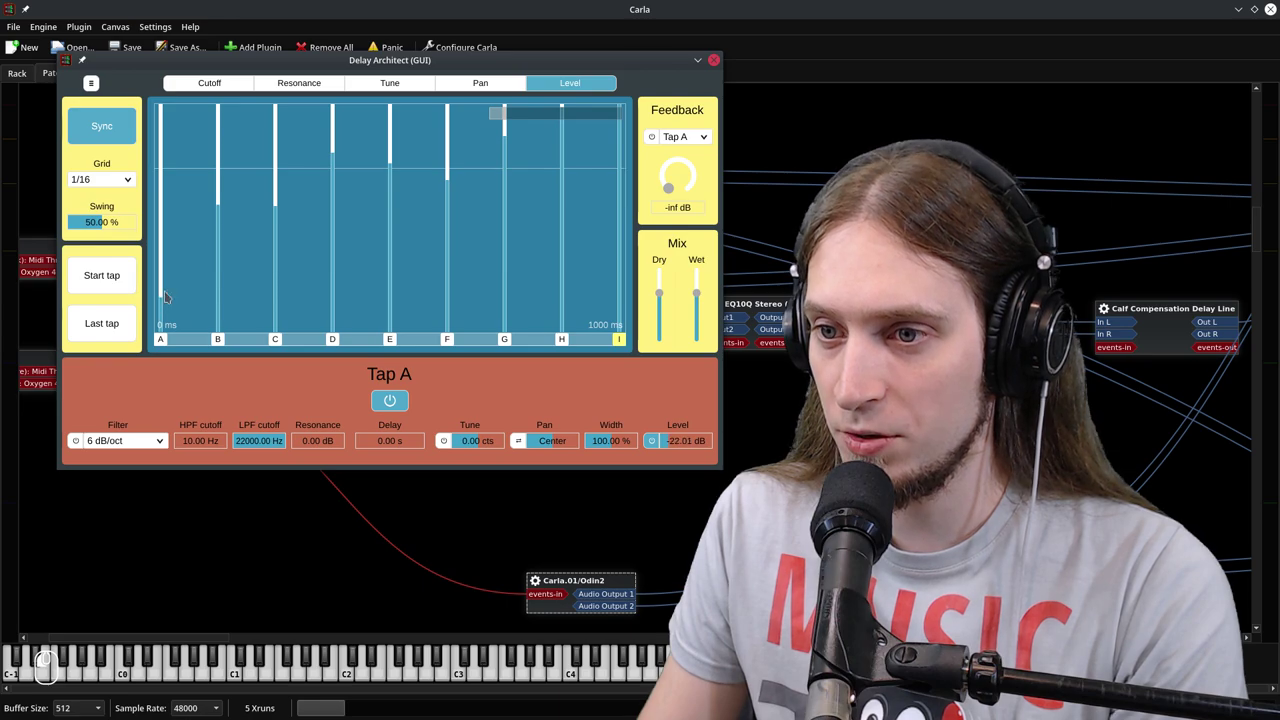
pyautogui.click(221, 281)
pyautogui.moveTo(273, 233); pyautogui.dragTo(276, 242)
pyautogui.click(337, 222)
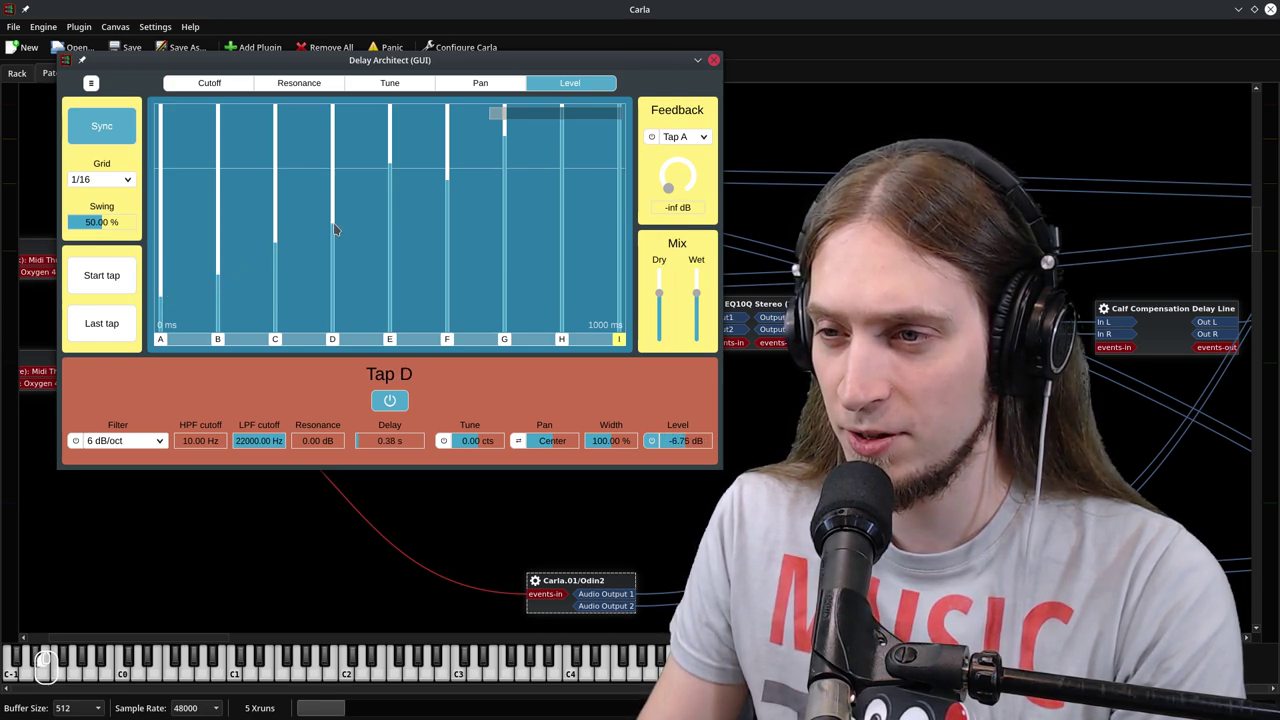
pyautogui.click(393, 206)
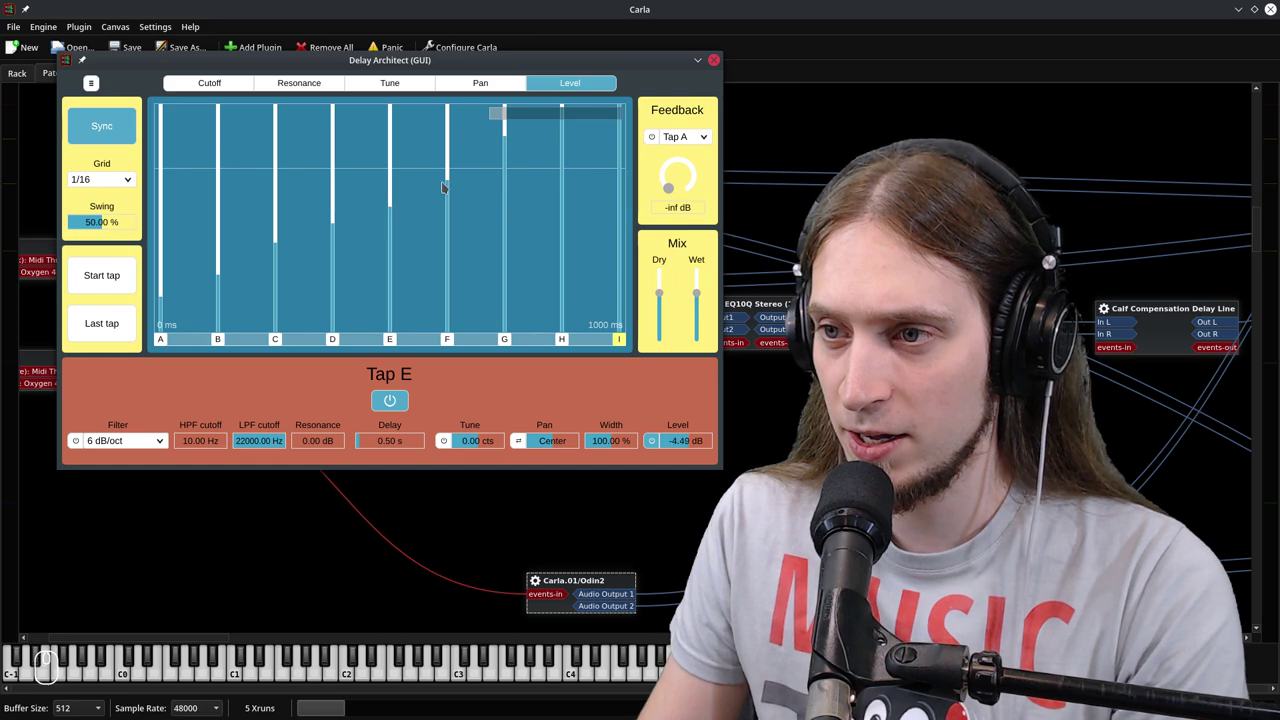
pyautogui.click(563, 125)
pyautogui.click(505, 150)
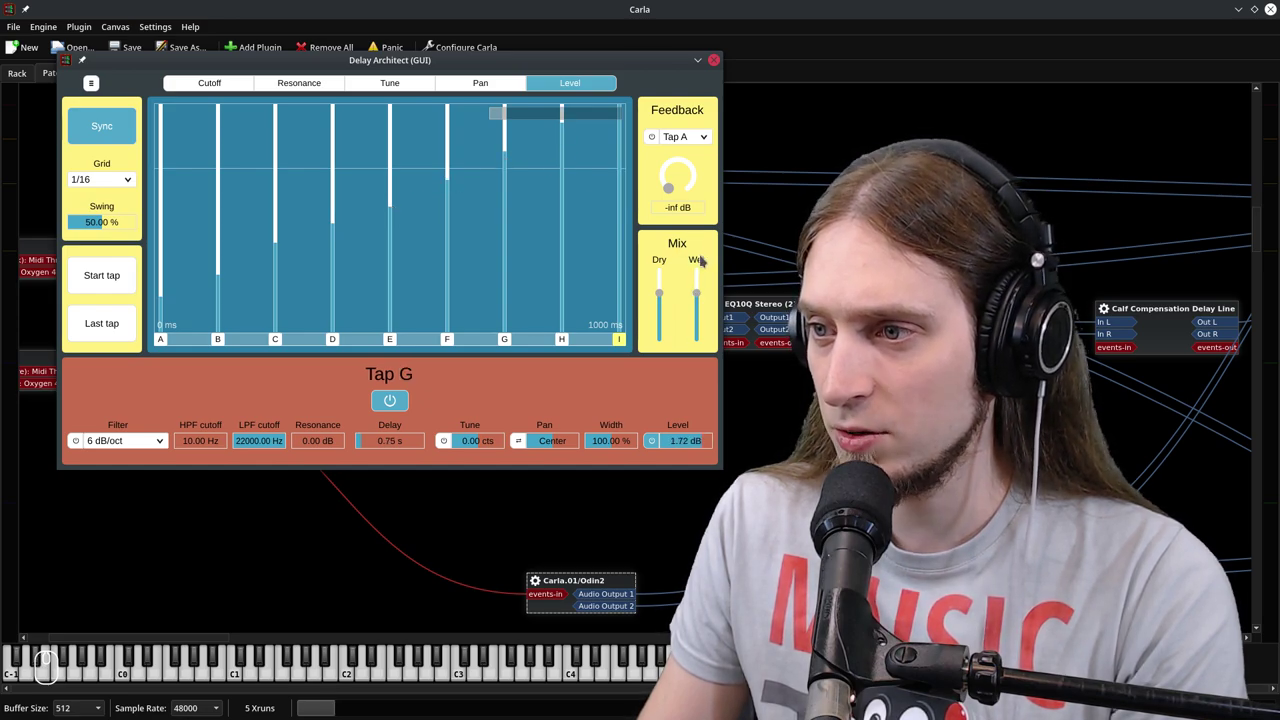
pyautogui.moveTo(700, 298); pyautogui.dragTo(613, 375)
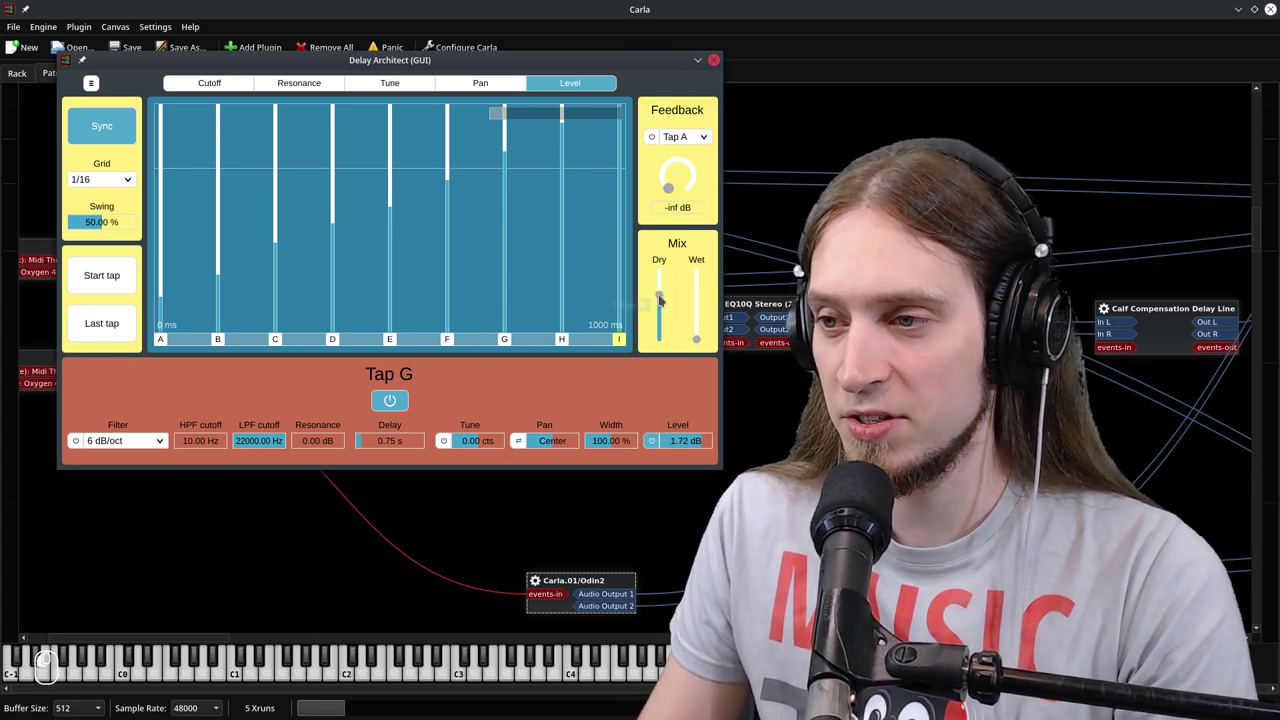
pyautogui.moveTo(659, 298); pyautogui.dragTo(699, 320)
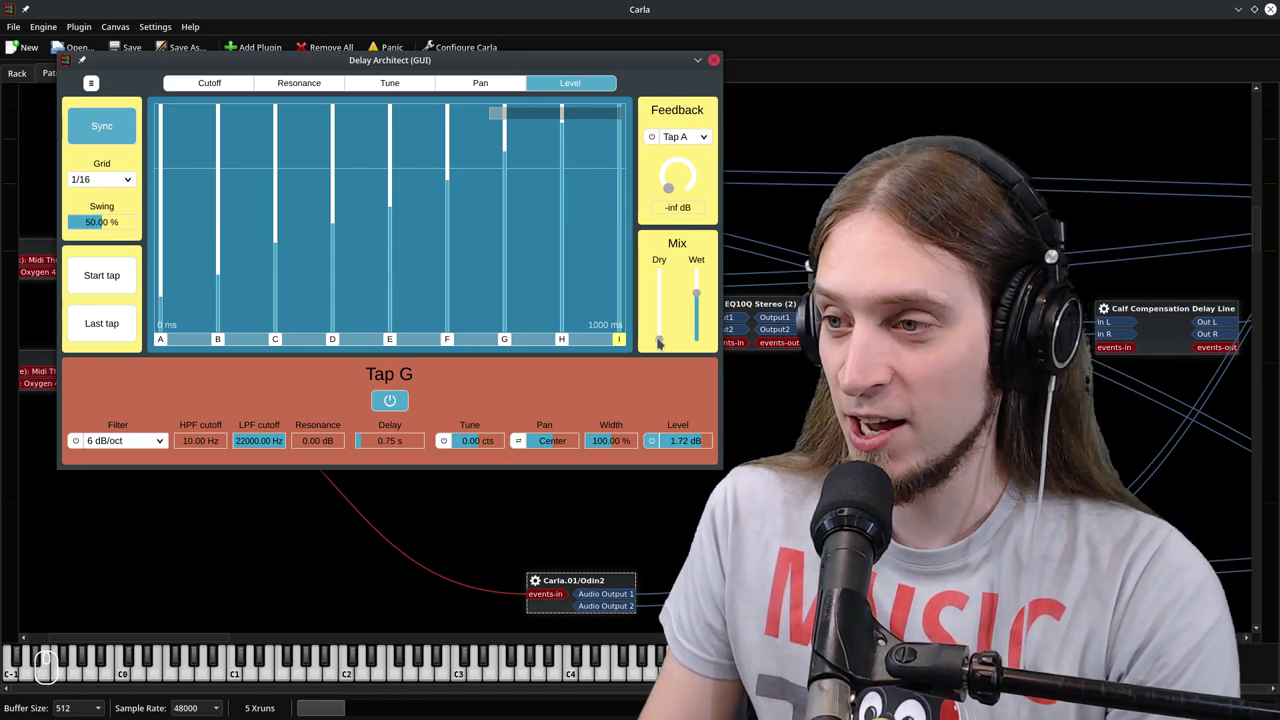
pyautogui.doubleClick(659, 341)
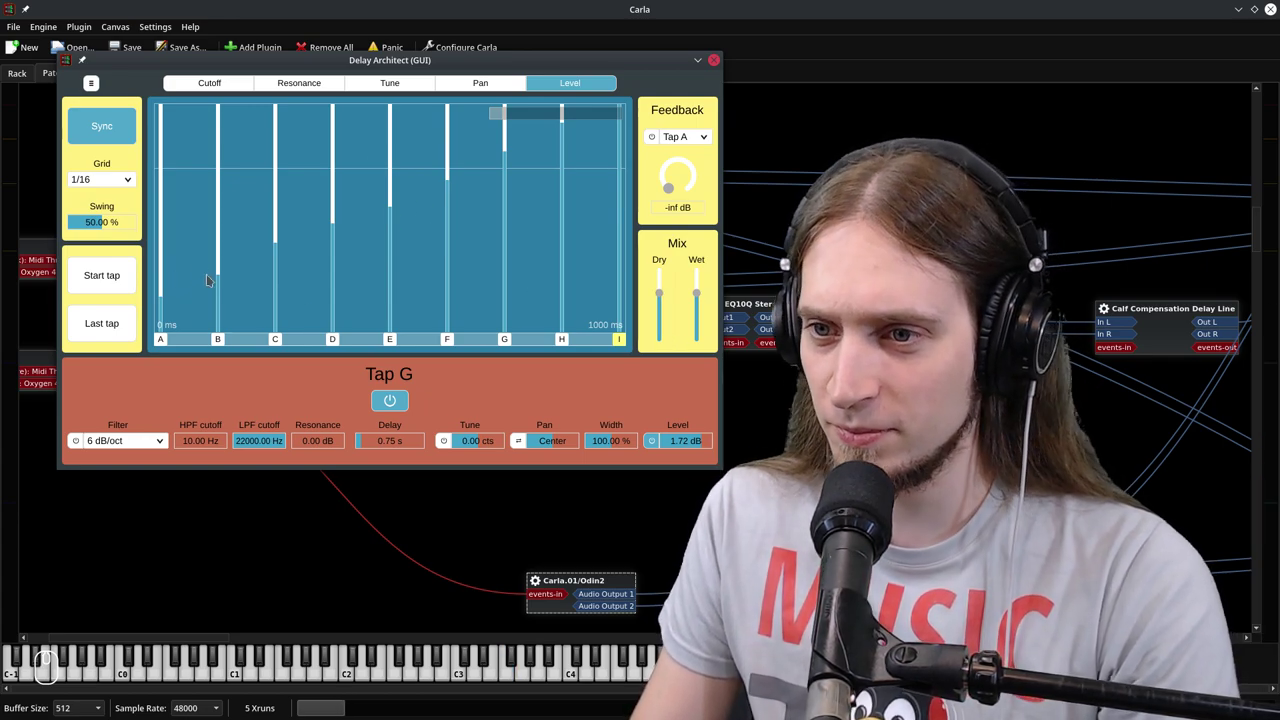
# Set each tap A through I to about 0 dB, with Tap I at 0.08 dB
pyautogui.moveTo(160, 292); pyautogui.dragTo(162, 165)
pyautogui.click(218, 168)
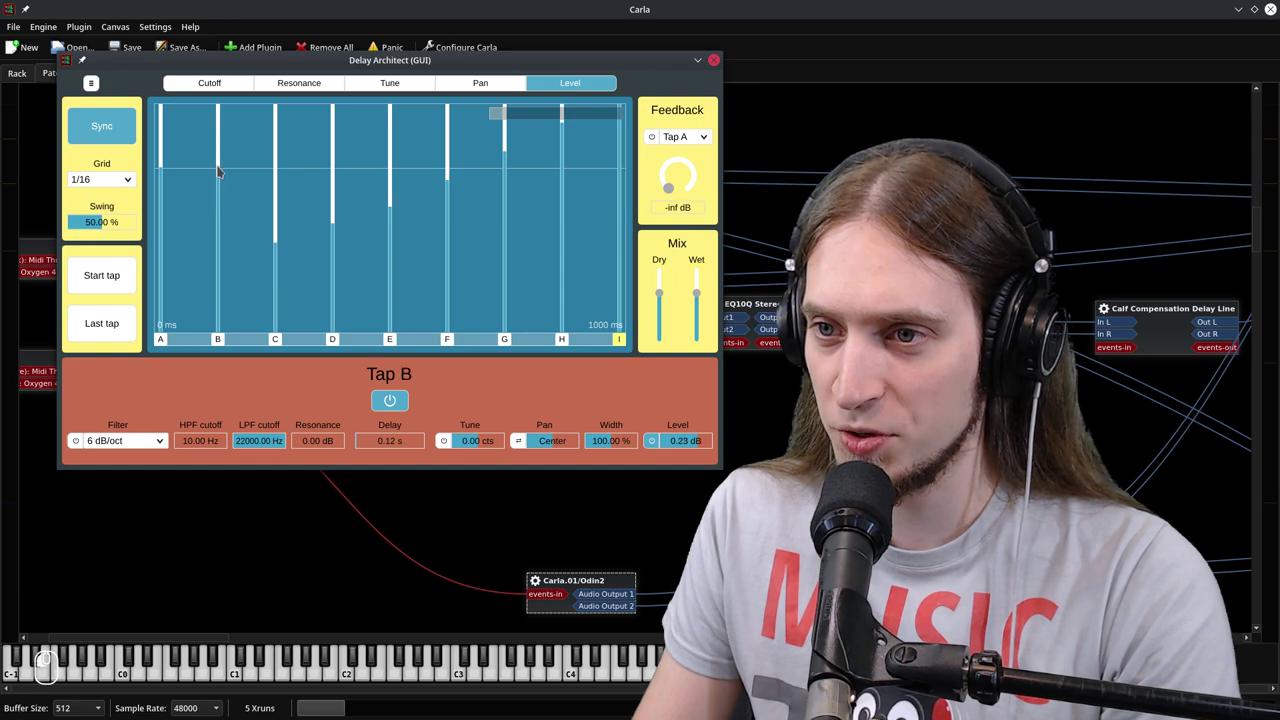
pyautogui.click(277, 170)
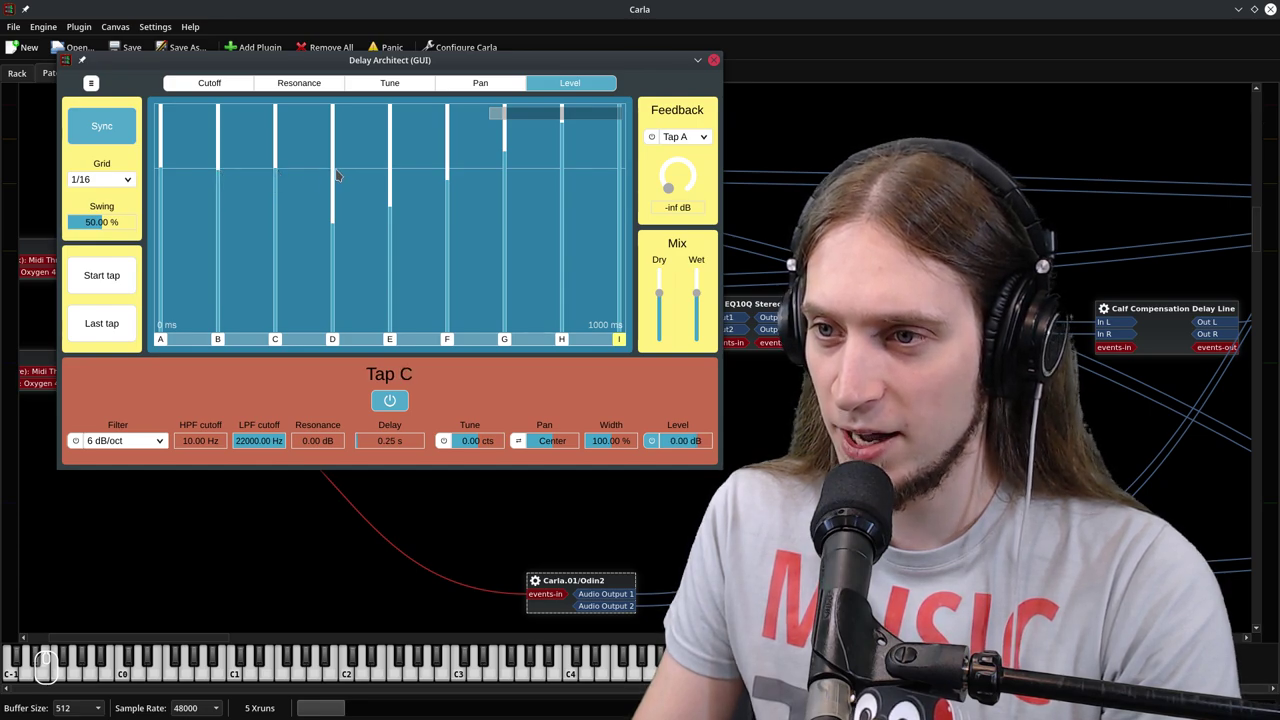
pyautogui.click(333, 170)
pyautogui.click(390, 170)
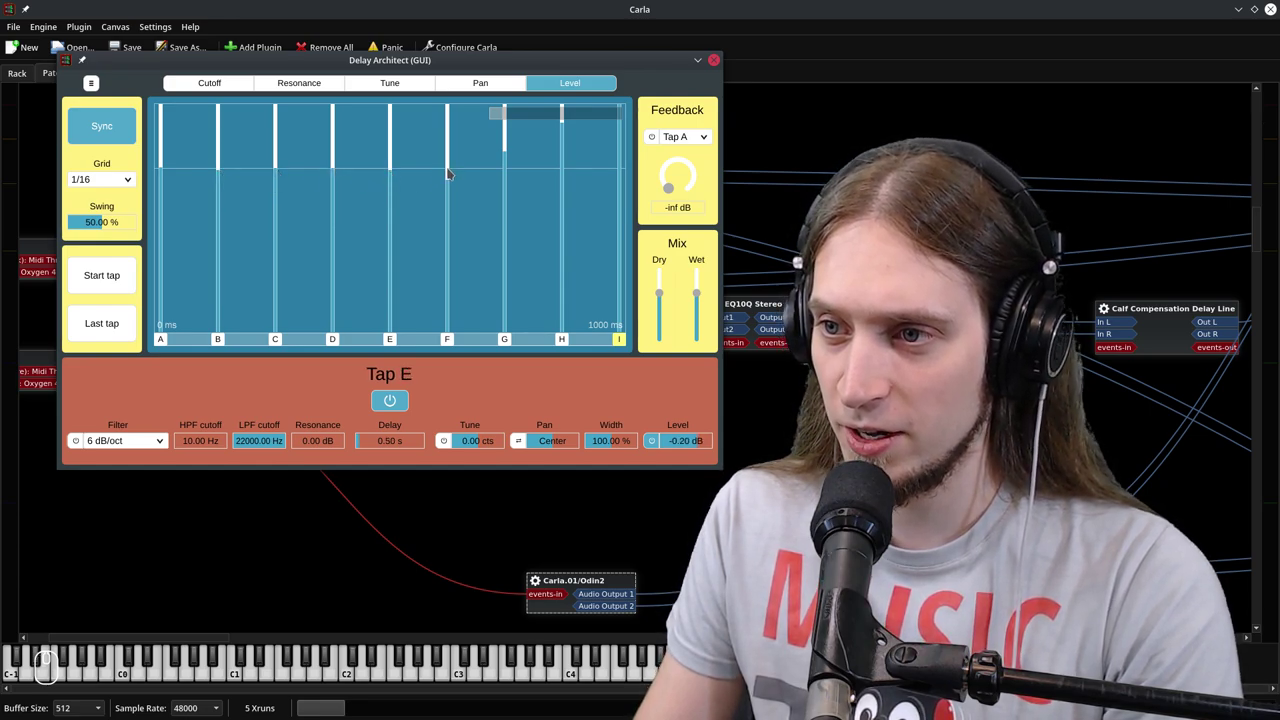
pyautogui.click(447, 172)
pyautogui.click(505, 172)
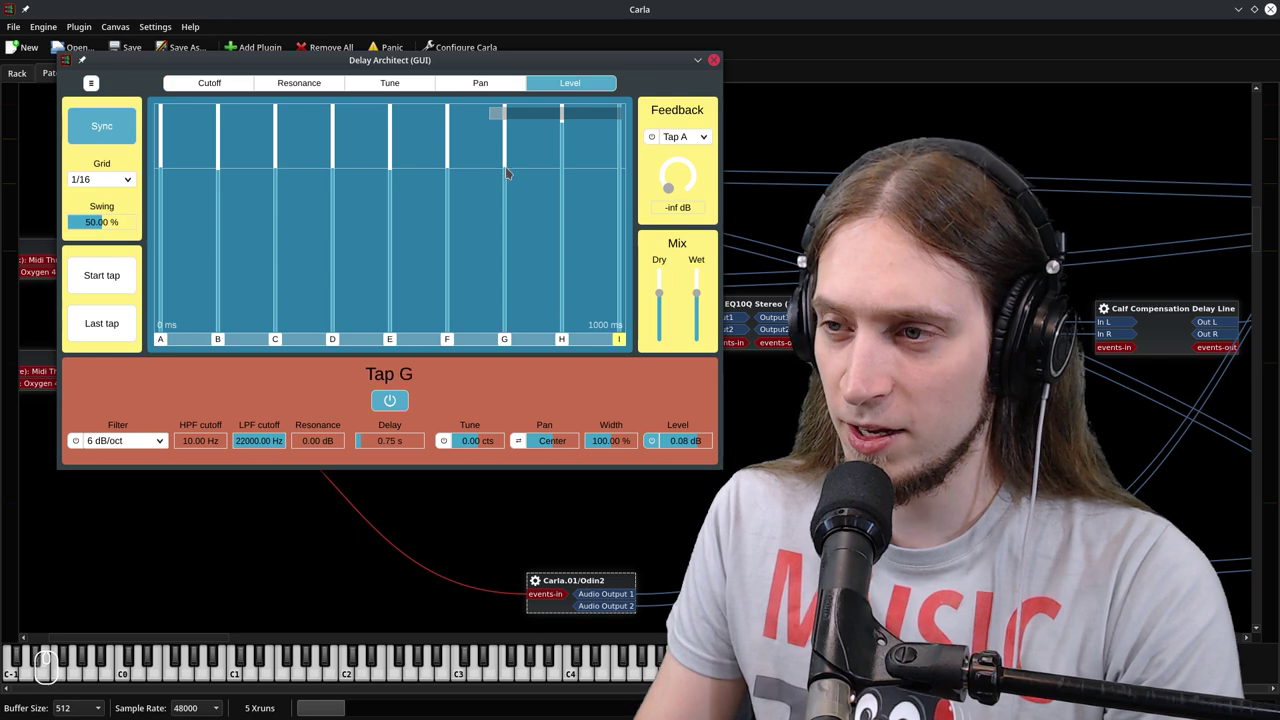
pyautogui.click(562, 175)
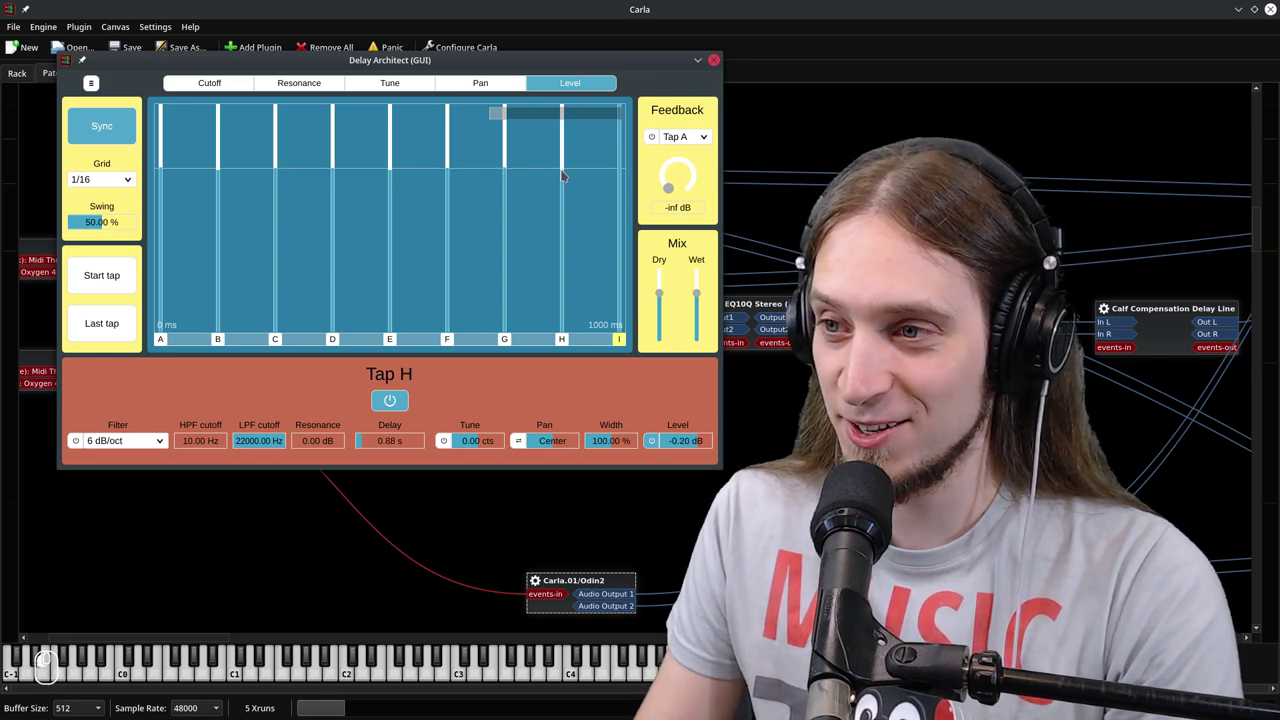
pyautogui.click(621, 173)
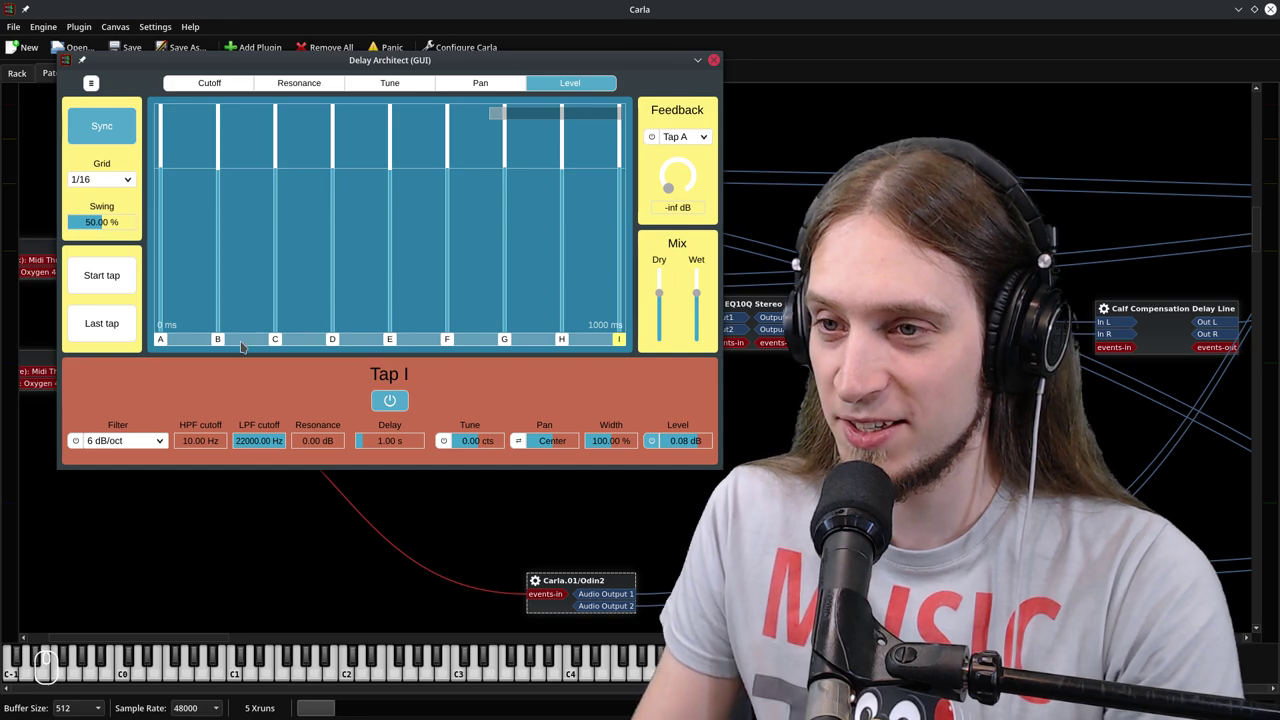
# Show the Cutoff graph and enable Tap A's filter
pyautogui.click(211, 86)
pyautogui.click(291, 86)
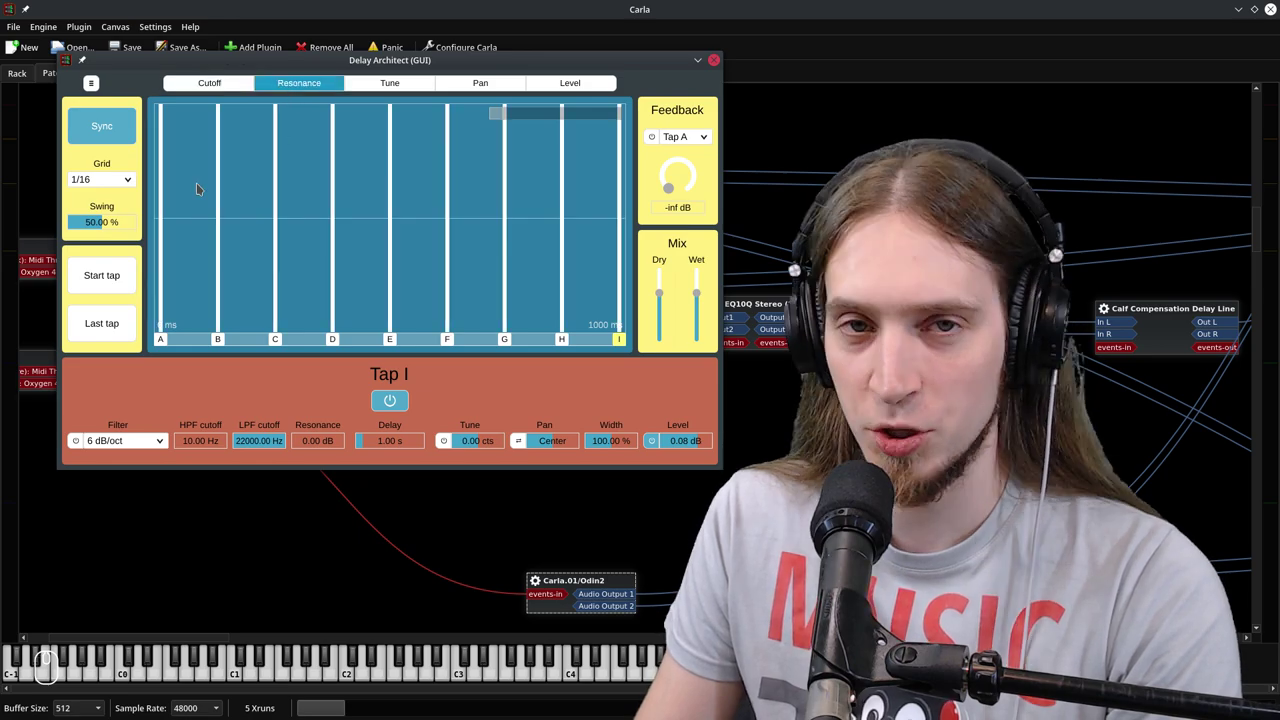
pyautogui.click(232, 86)
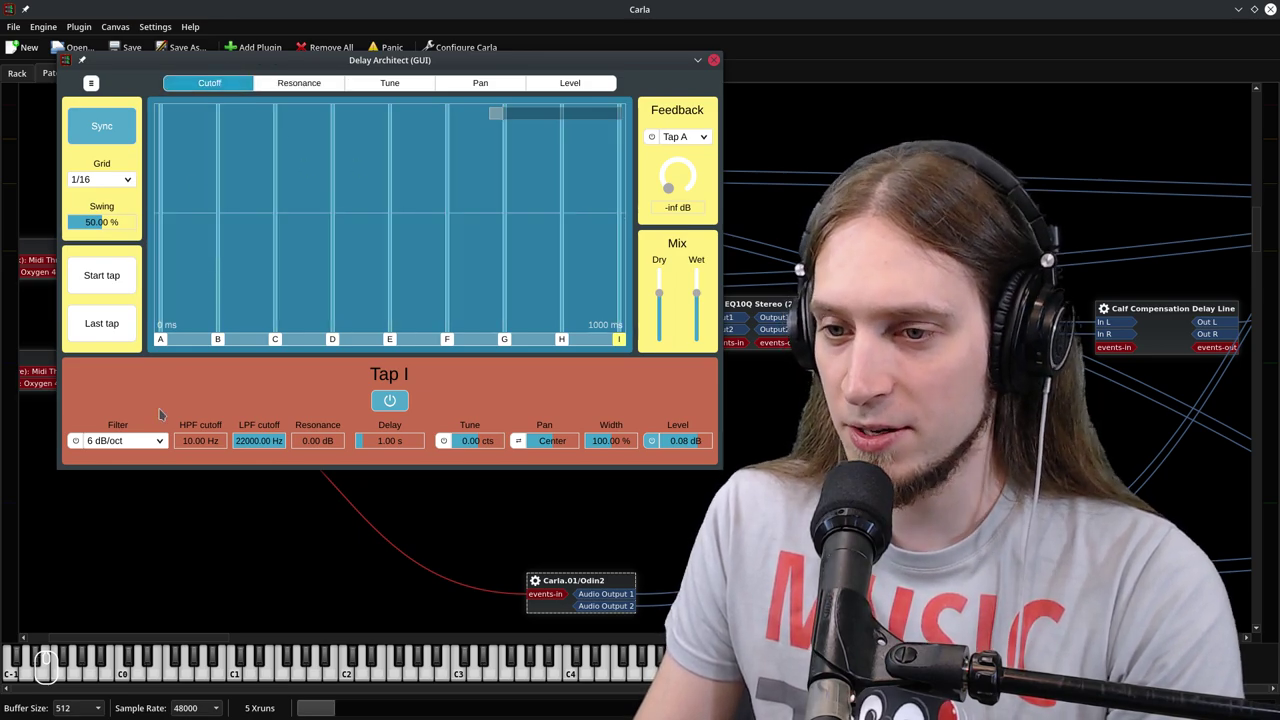
pyautogui.click(160, 340)
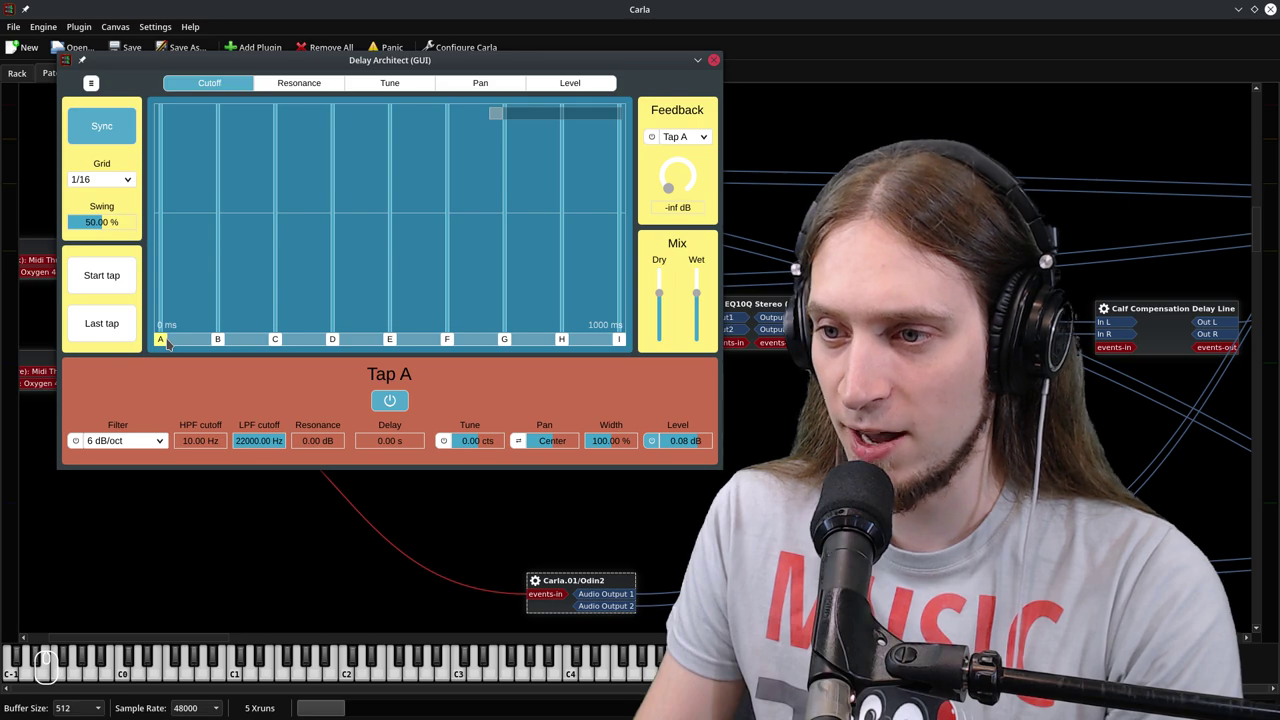
pyautogui.click(76, 441)
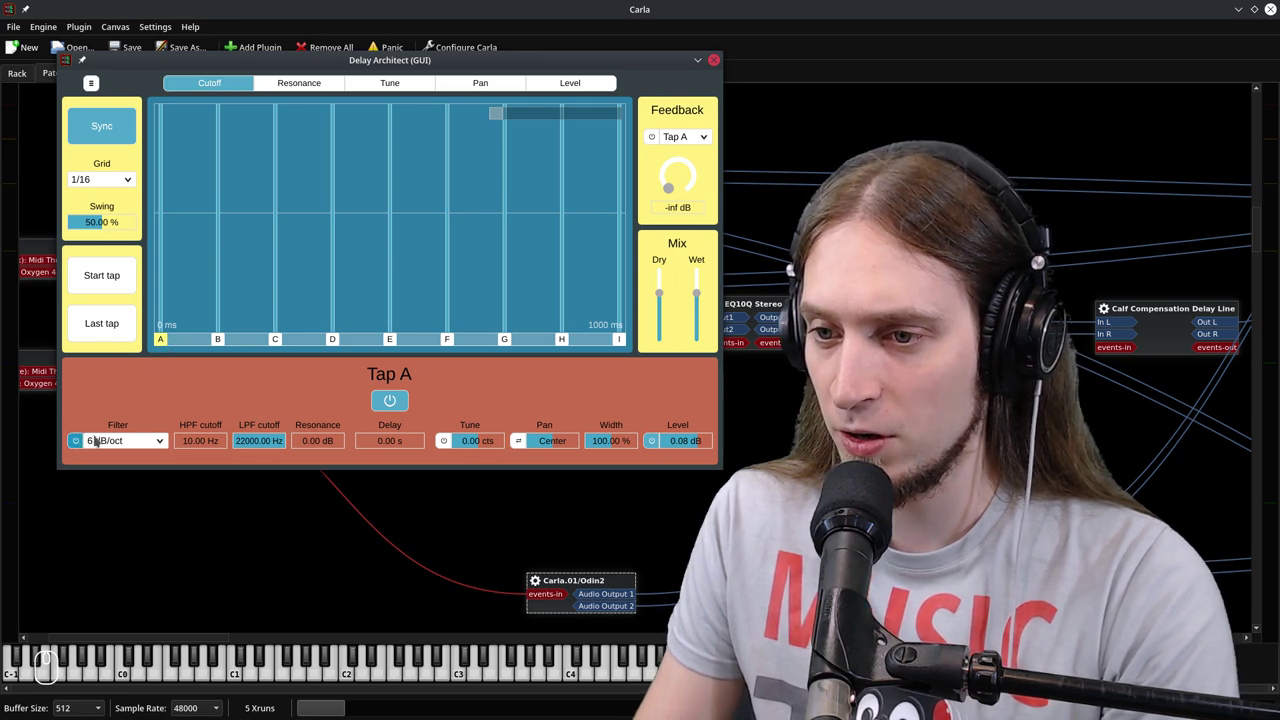
# Switch off taps I and H, leaving Tap G selected
pyautogui.click(618, 340)
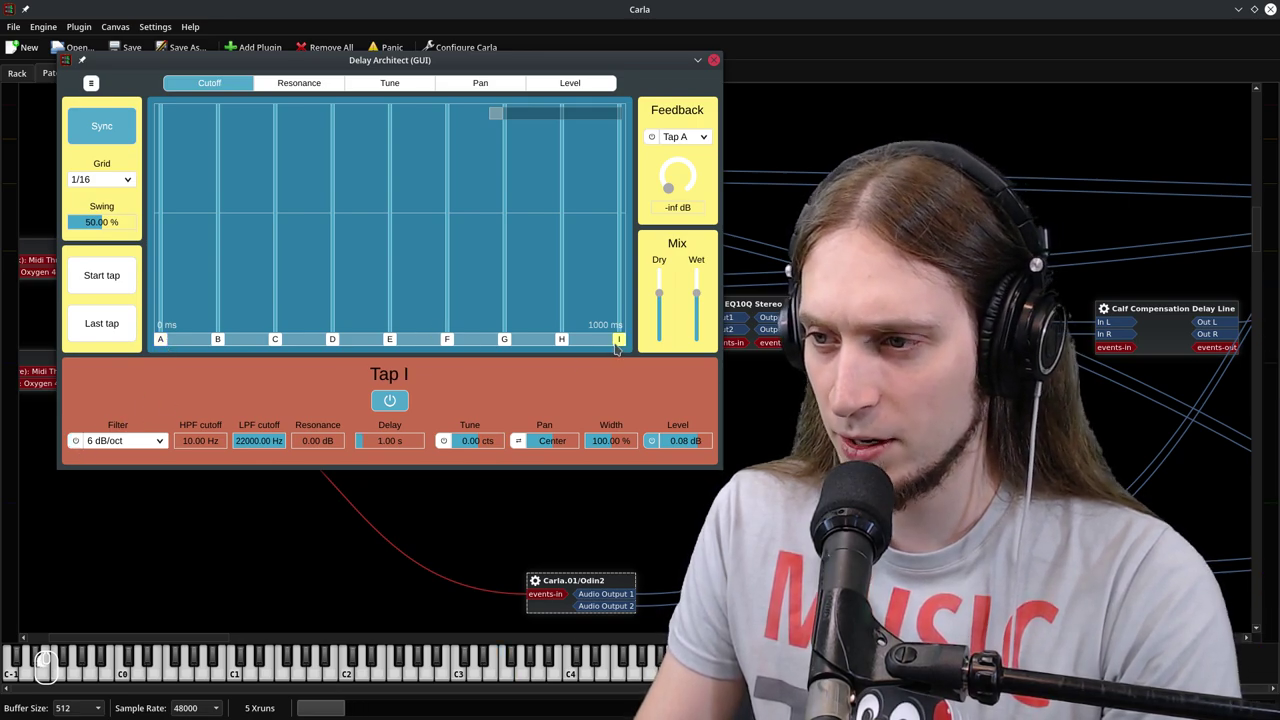
pyautogui.click(404, 399)
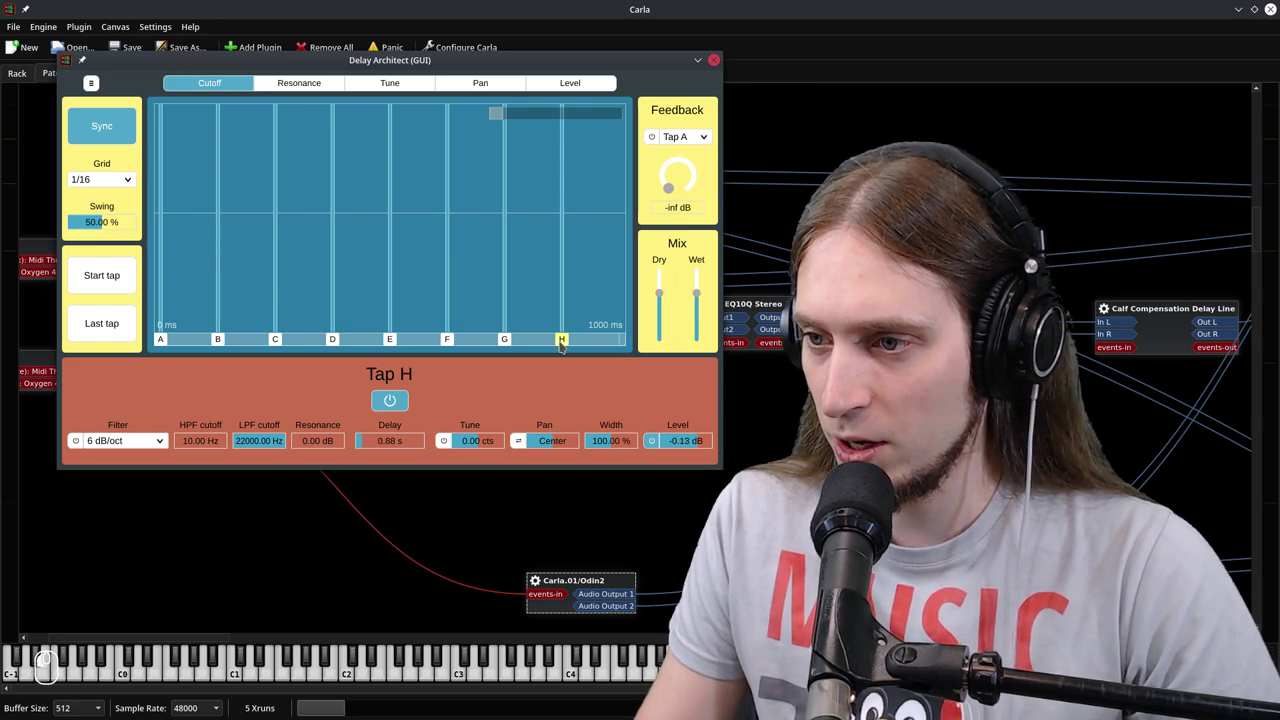
pyautogui.click(561, 340)
pyautogui.click(395, 400)
pyautogui.click(504, 340)
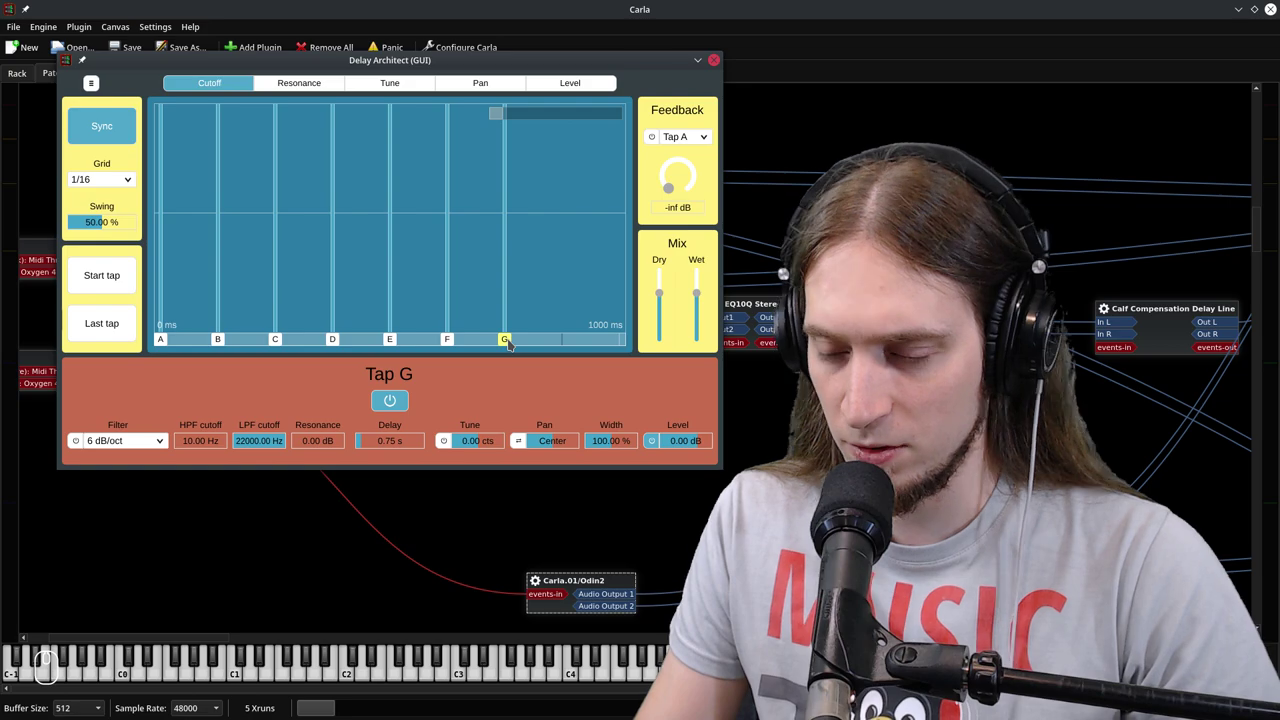
# Delete taps G through B, leaving only Tap A
pyautogui.press('Delete')
pyautogui.click(447, 340)
pyautogui.press('Delete')
pyautogui.click(389, 340)
pyautogui.press('Delete')
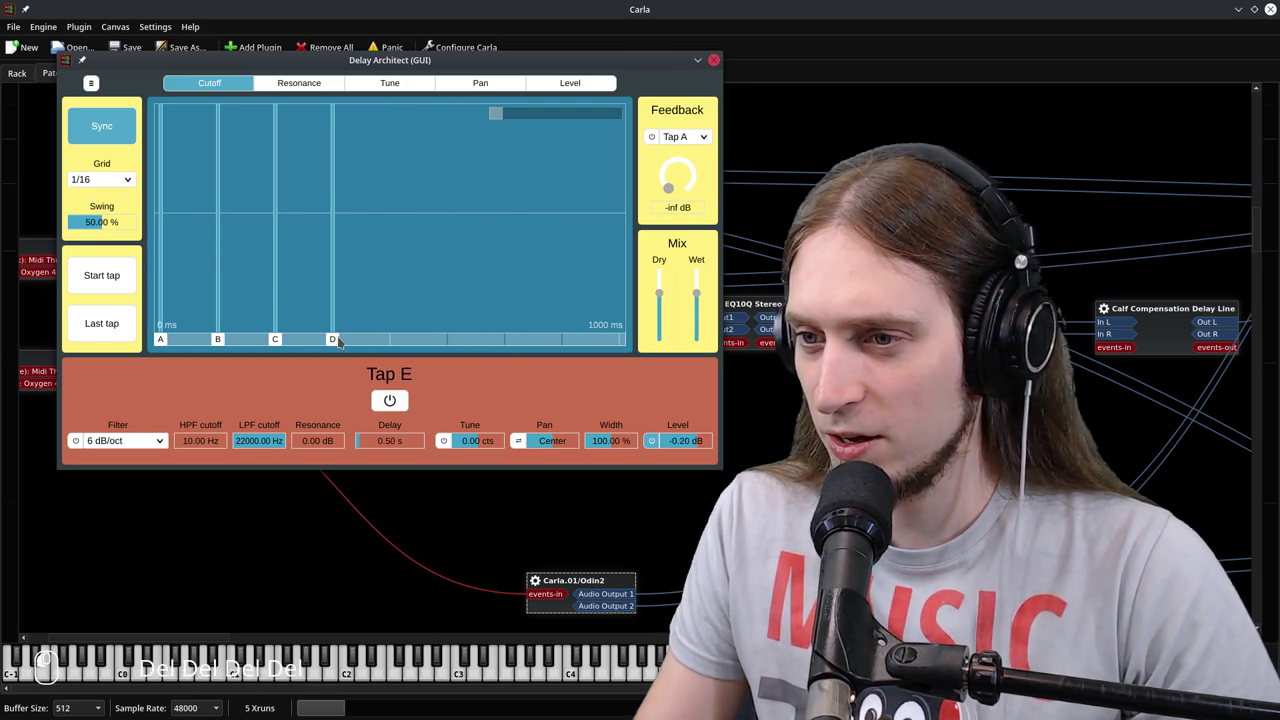
pyautogui.click(333, 340)
pyautogui.press('Delete')
pyautogui.click(275, 340)
pyautogui.press('Delete')
pyautogui.click(217, 340)
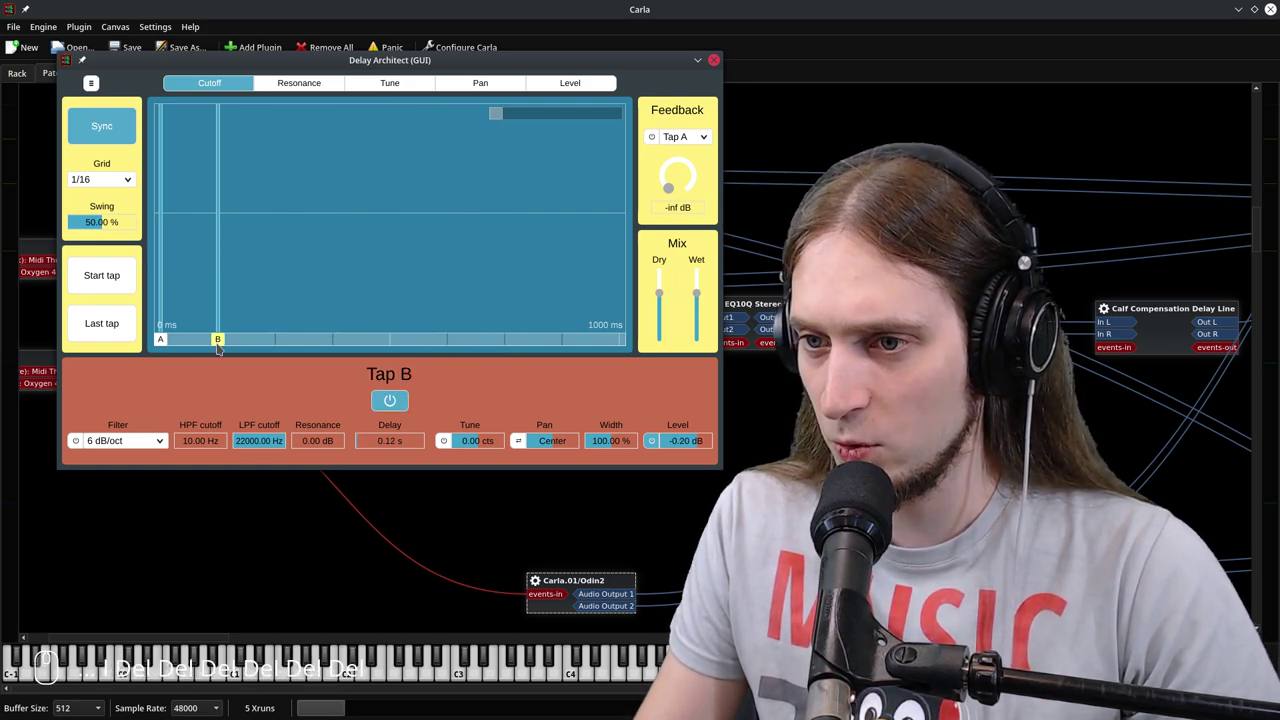
pyautogui.press('Delete')
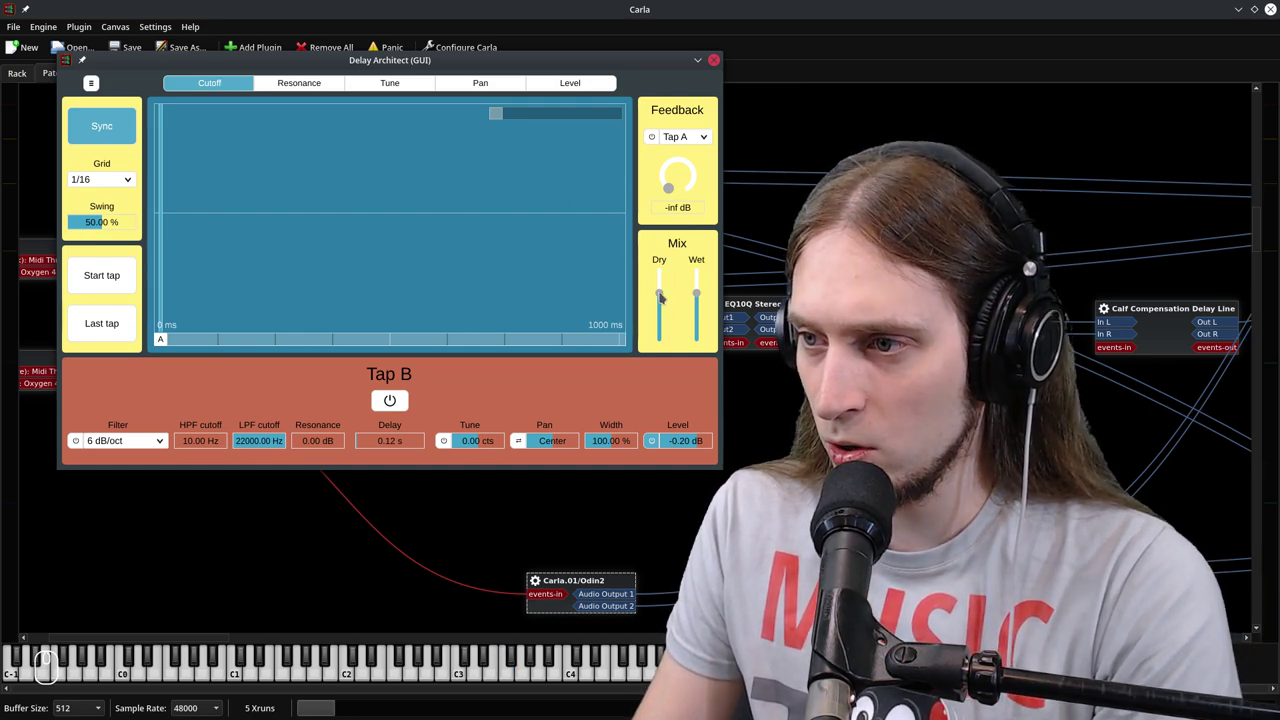
# Turn the Dry slider fully down and the Wet slider fully up
pyautogui.moveTo(660, 297); pyautogui.dragTo(622, 362)
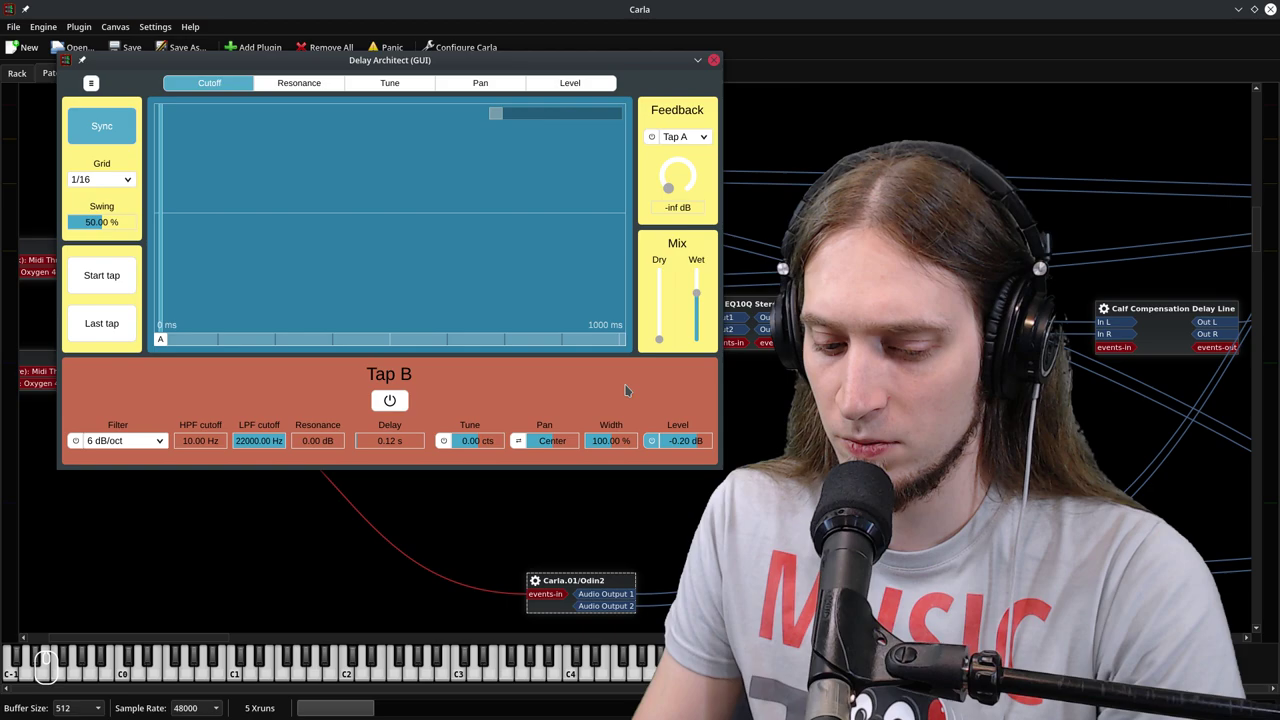
pyautogui.click(161, 341)
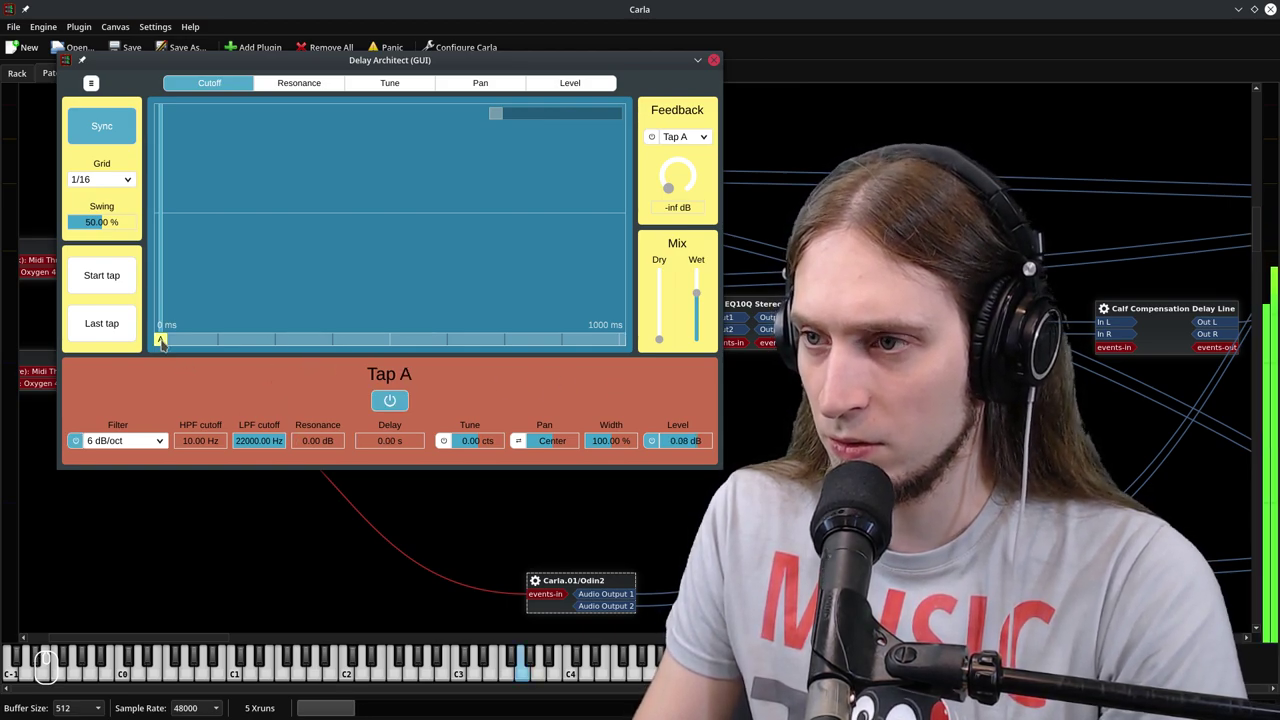
pyautogui.click(570, 83)
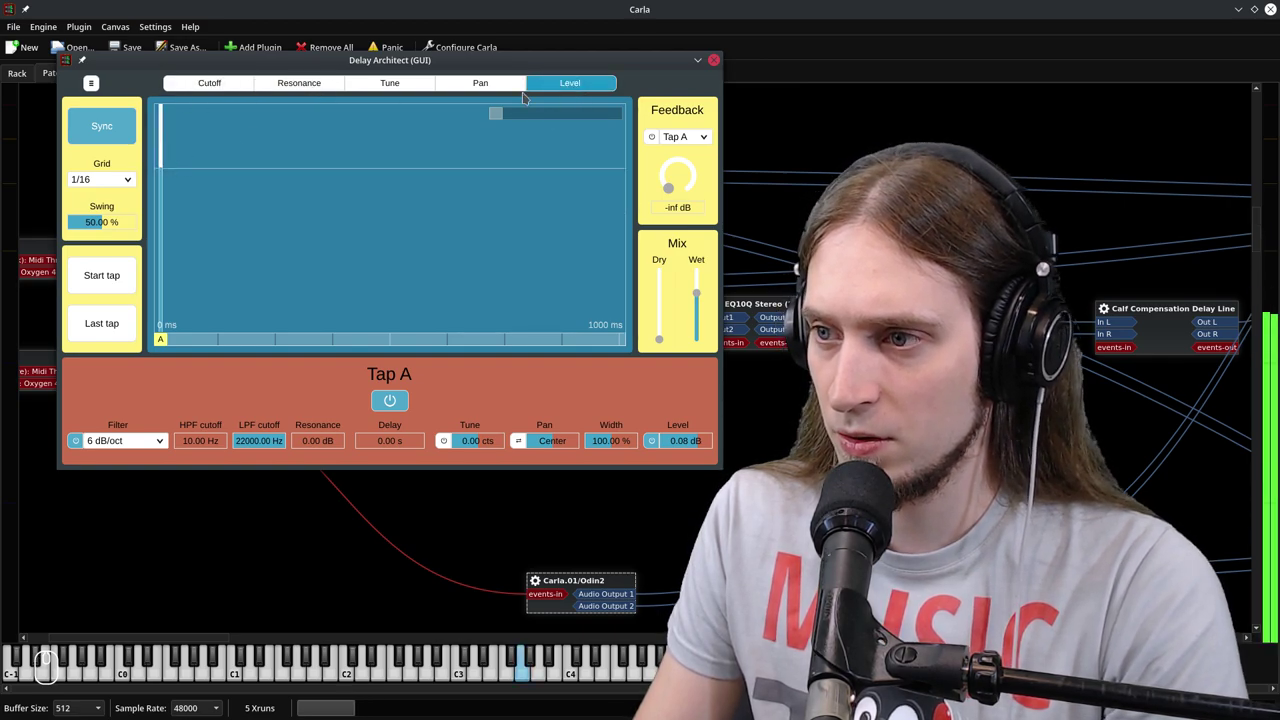
pyautogui.moveTo(705, 290); pyautogui.dragTo(700, 270)
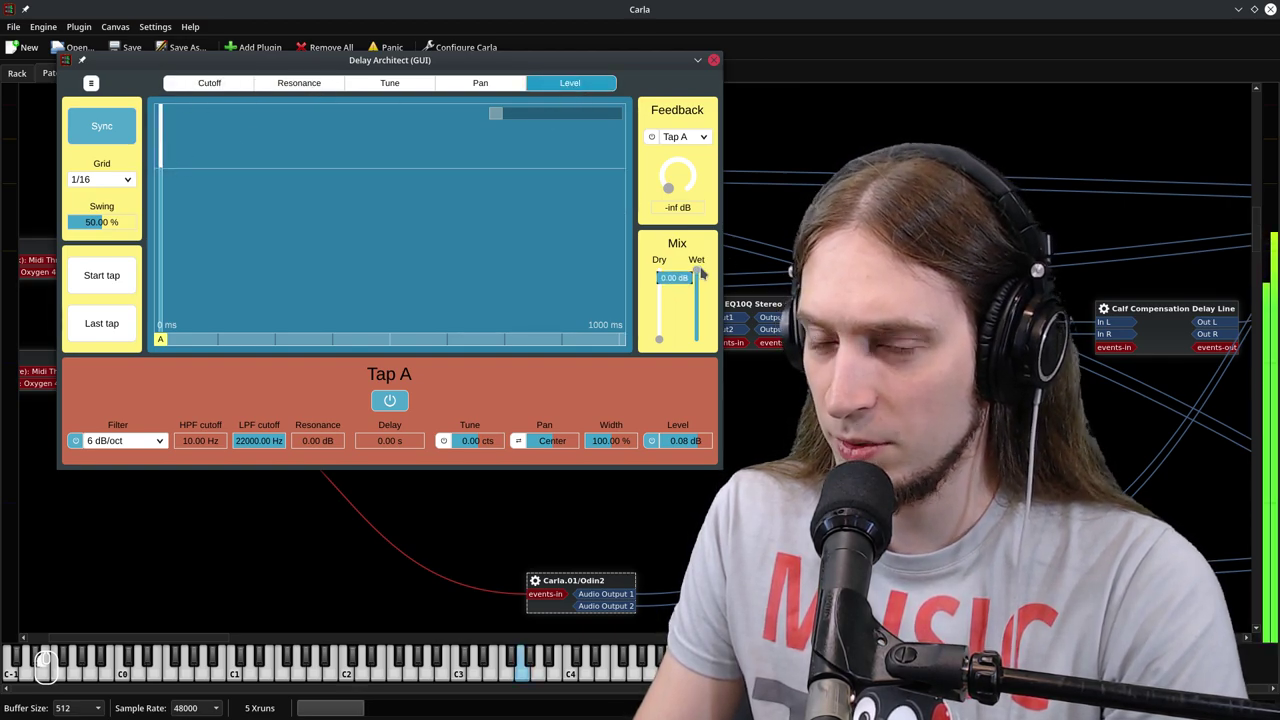
pyautogui.click(209, 83)
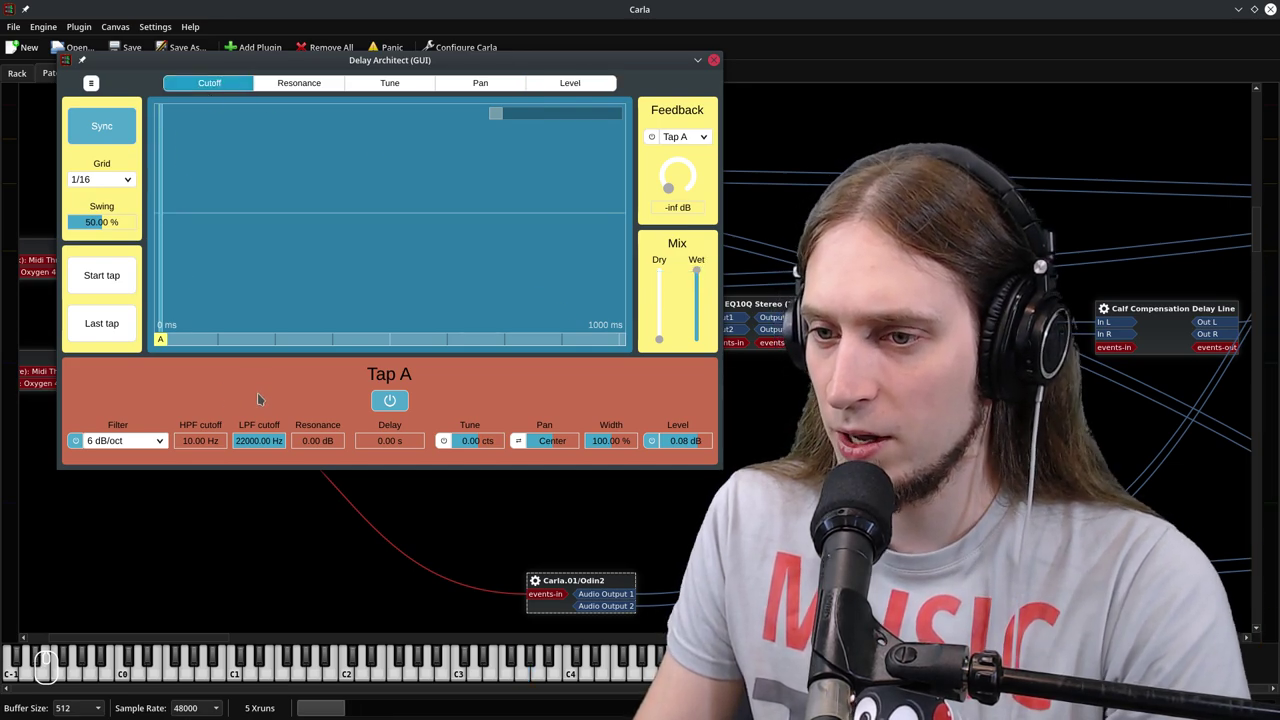
# Settle Tap A's low-pass cutoff at about 1530 Hz in the Cutoff graph
pyautogui.moveTo(155, 113); pyautogui.dragTo(165, 140)
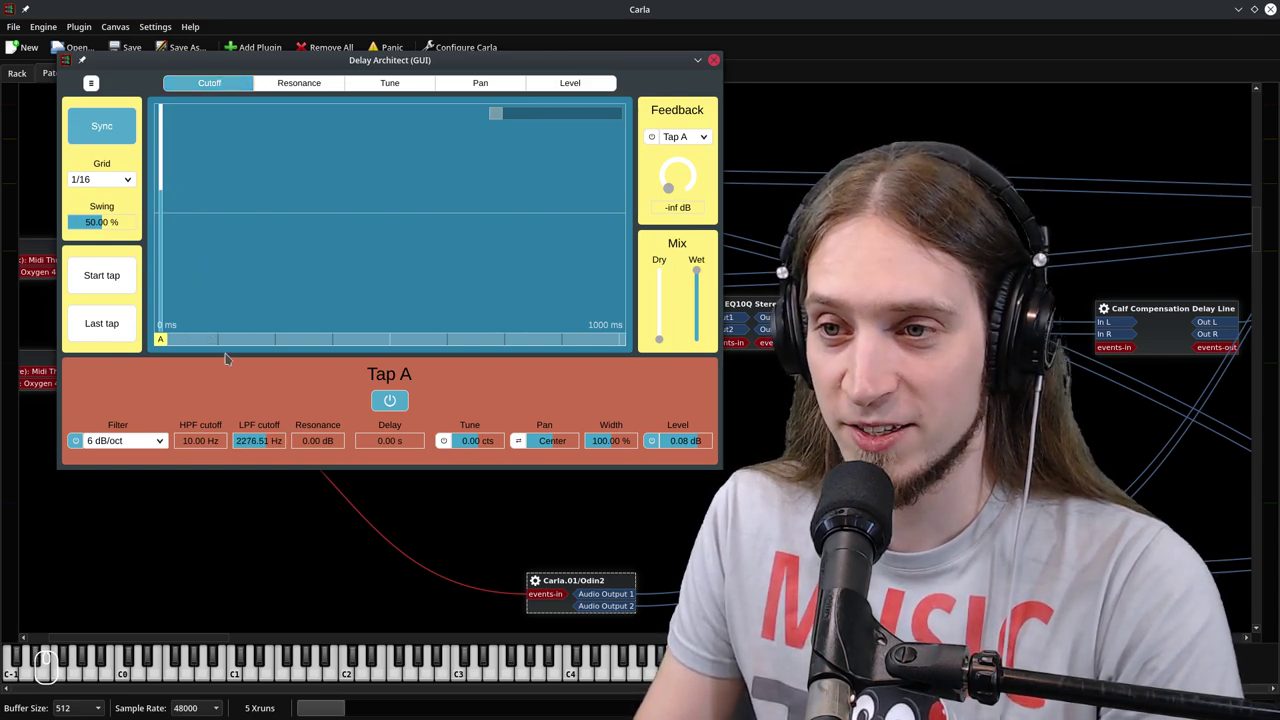
pyautogui.moveTo(166, 269); pyautogui.dragTo(163, 318)
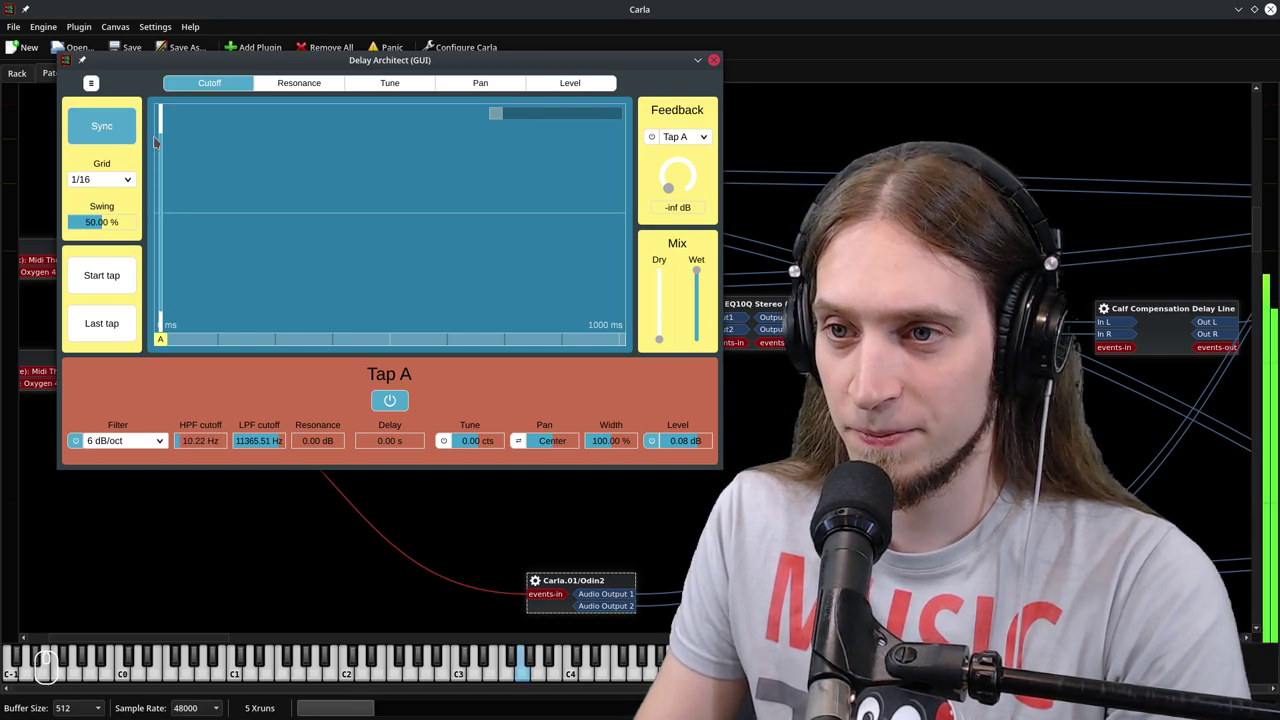
pyautogui.moveTo(153, 136); pyautogui.dragTo(166, 275)
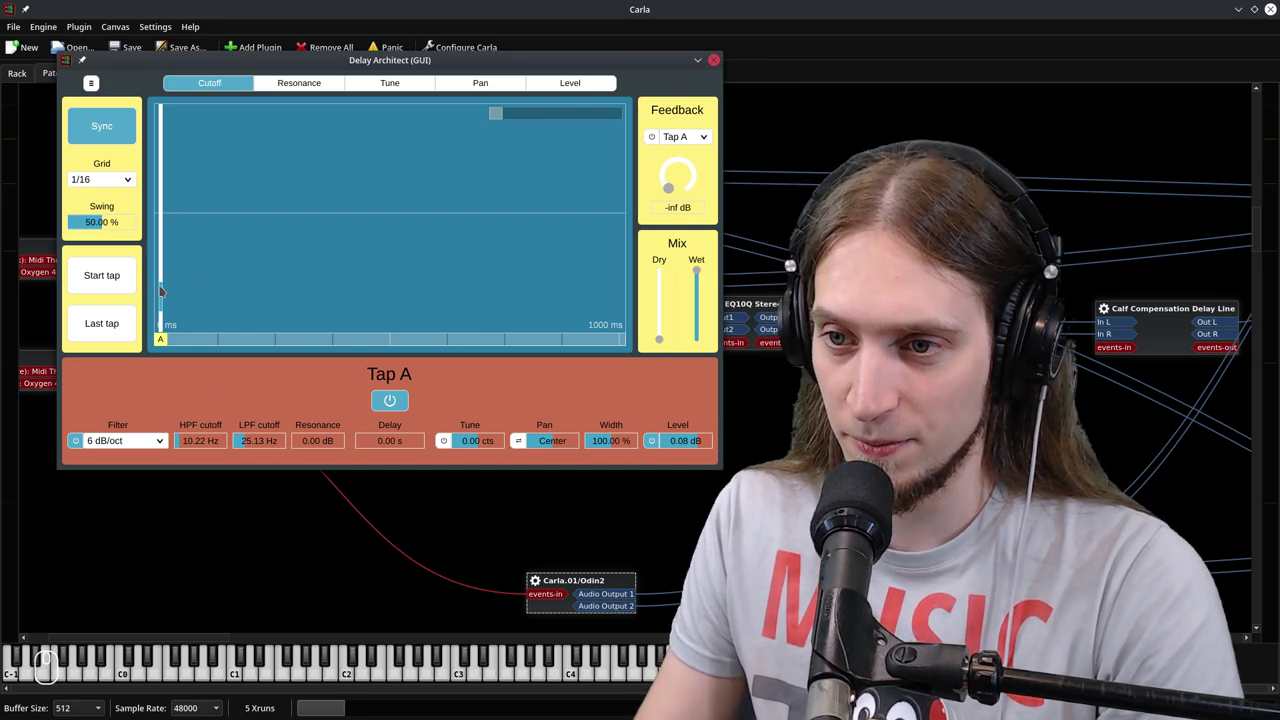
pyautogui.moveTo(161, 291); pyautogui.dragTo(162, 206)
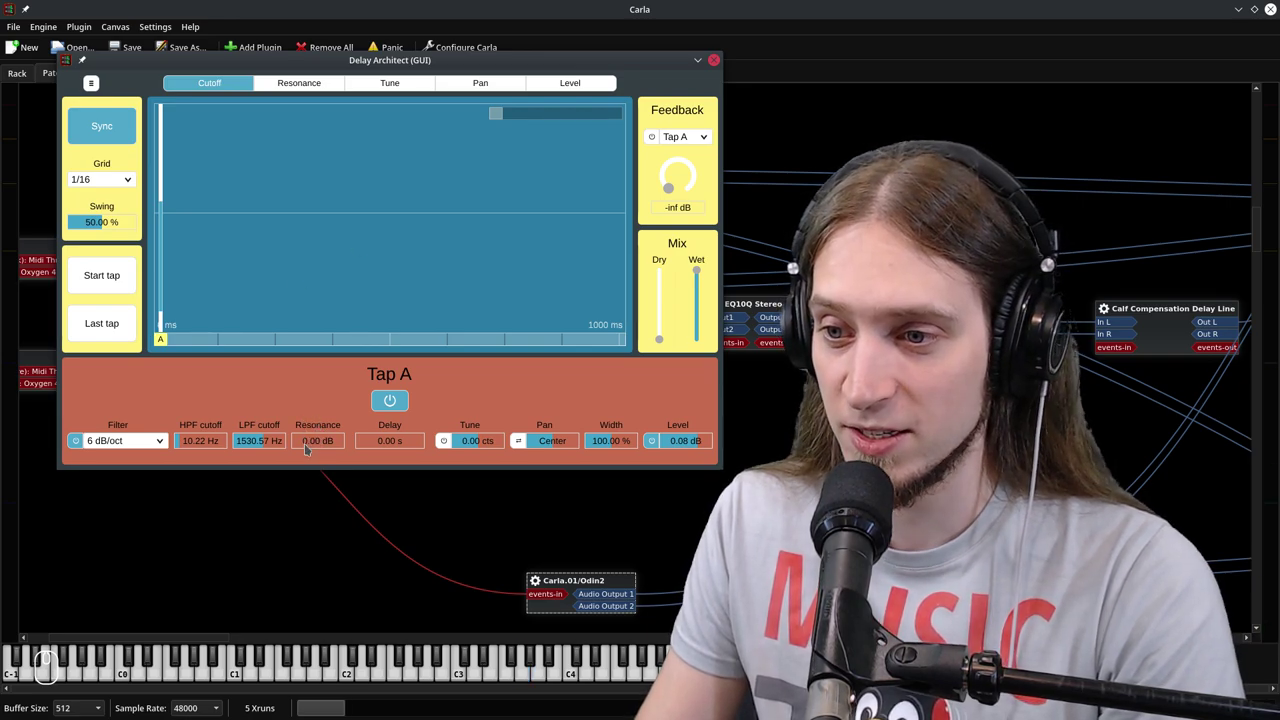
# Raise Tap A's filter resonance to 4.31 dB and add tap B at 0.12 s
pyautogui.moveTo(306, 450); pyautogui.dragTo(333, 452)
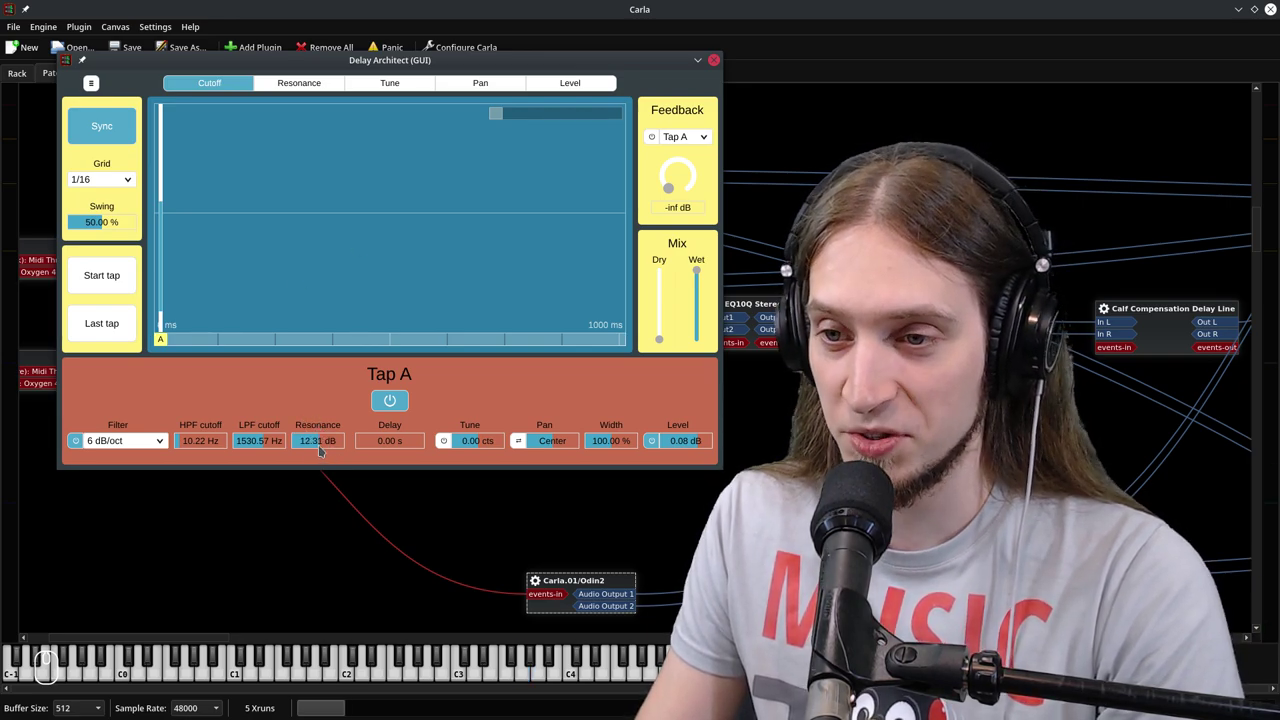
pyautogui.moveTo(320, 452)
pyautogui.mouseDown()
pyautogui.moveTo(340, 446)
pyautogui.moveTo(316, 450)
pyautogui.mouseUp()
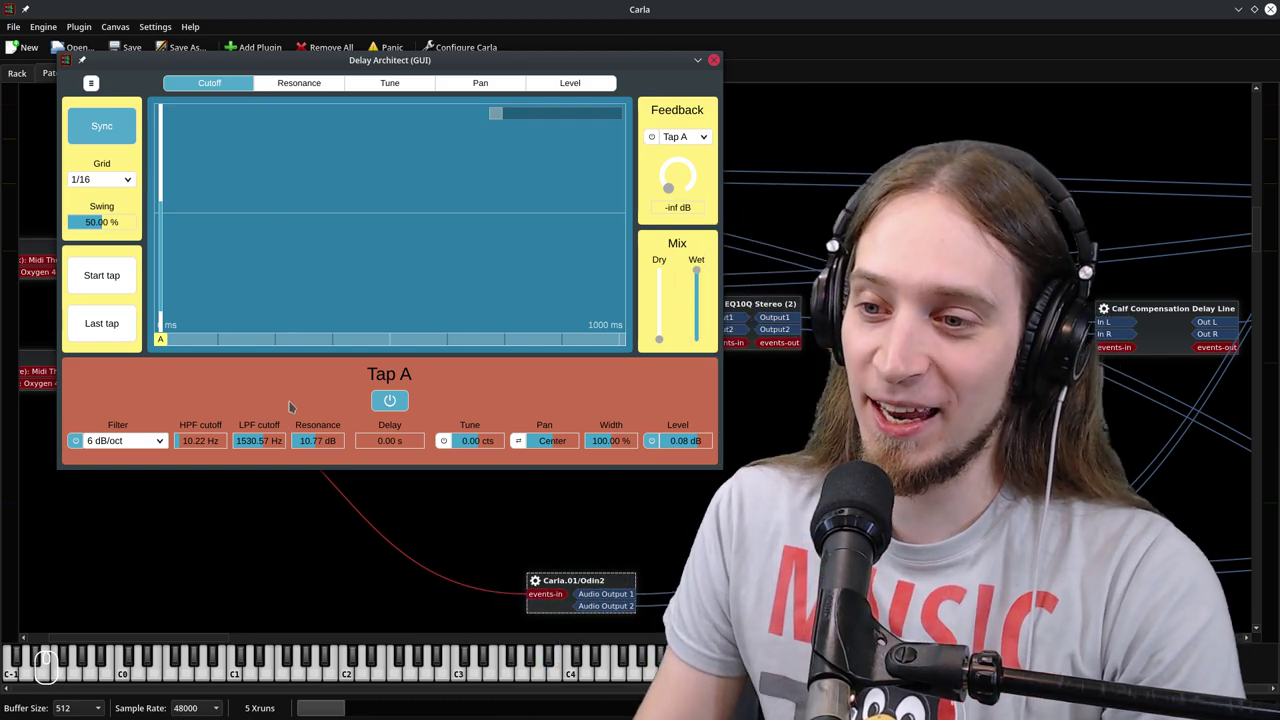
pyautogui.scroll(-5, 307, 447)
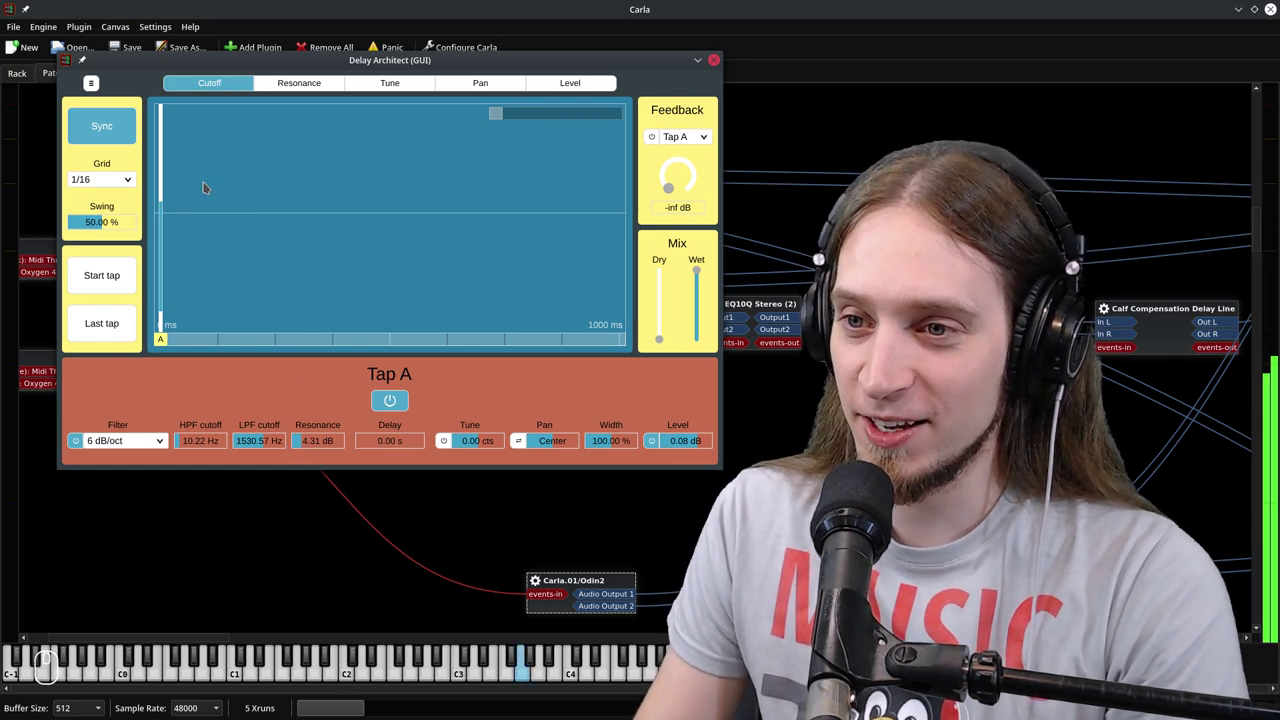
pyautogui.click(222, 341)
# Add tap C at 0.25 s and give Tap B a band of about 246–1852 Hz
pyautogui.click(275, 341)
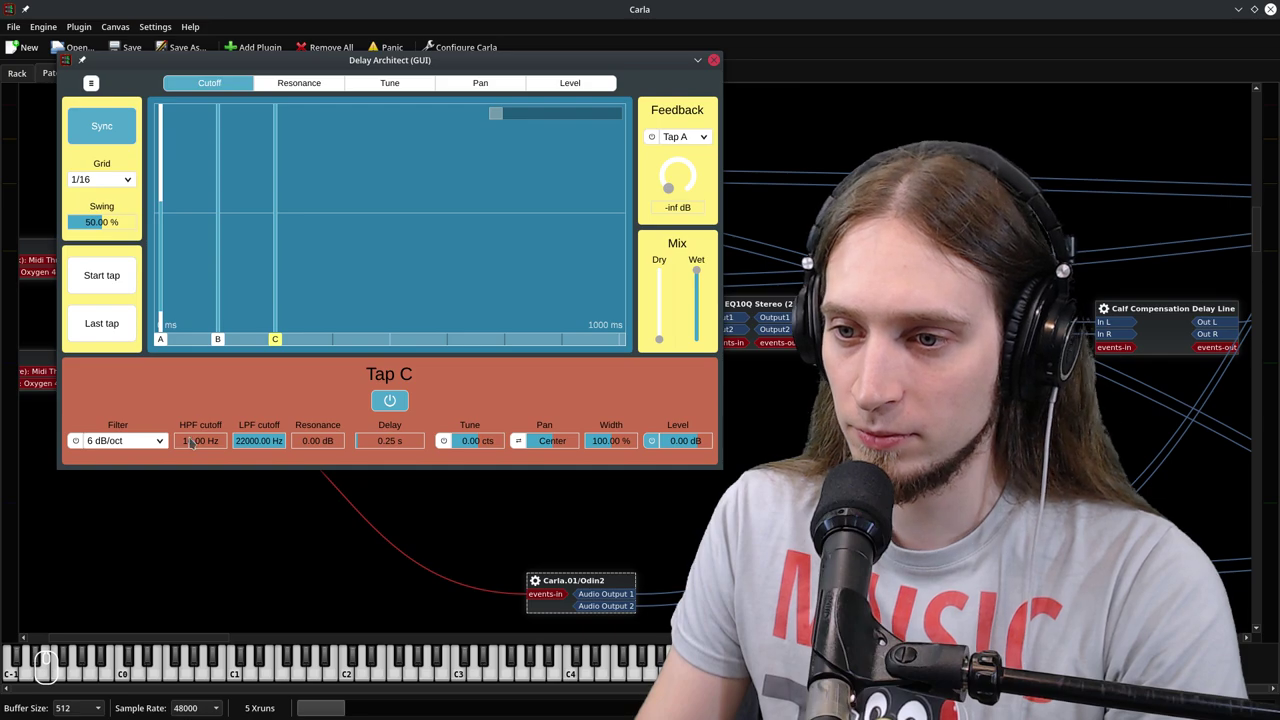
pyautogui.moveTo(213, 118); pyautogui.dragTo(223, 180)
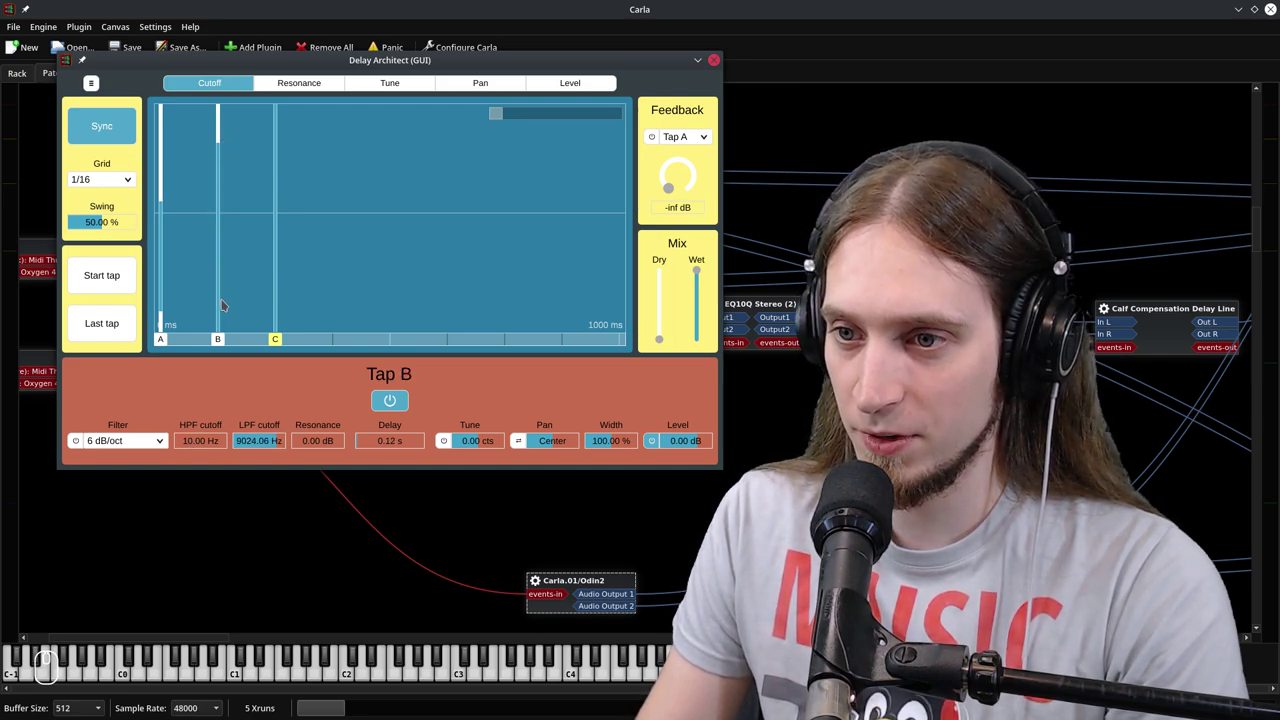
pyautogui.moveTo(220, 305); pyautogui.dragTo(225, 219)
pyautogui.moveTo(221, 158); pyautogui.dragTo(219, 199)
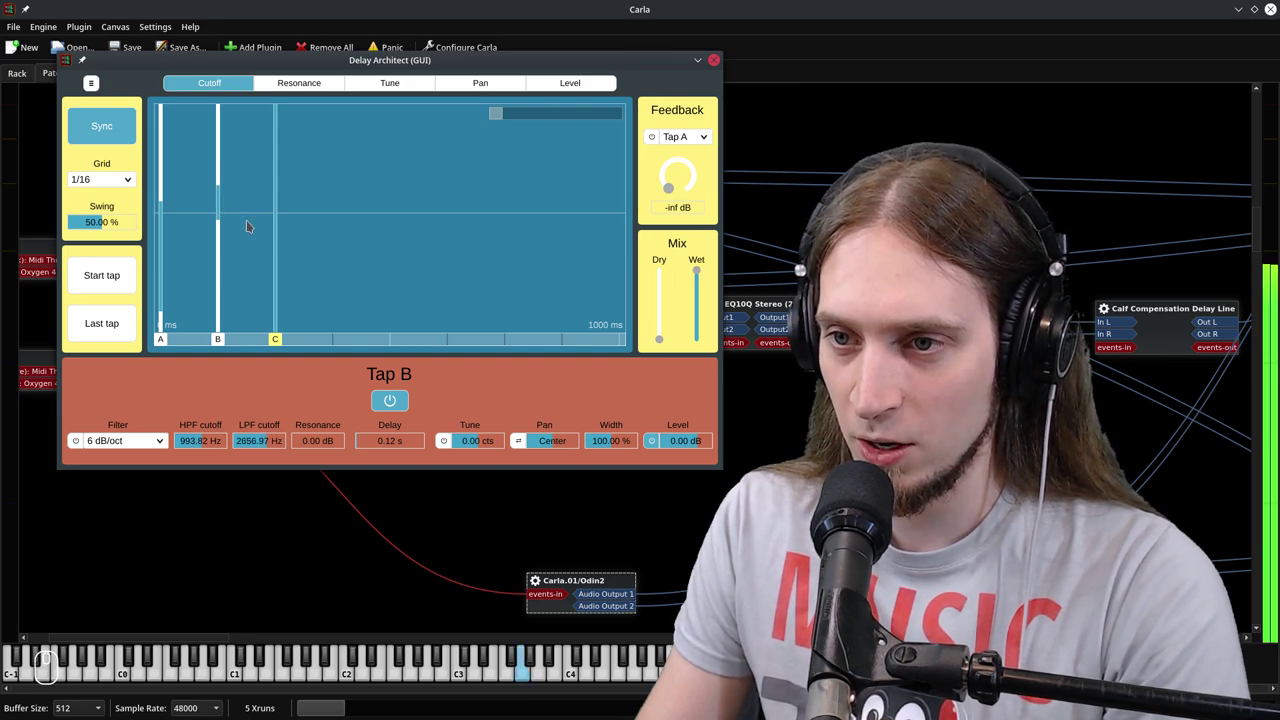
# Narrow Tap C's filter band by raising its high-pass cutoff
pyautogui.click(275, 157)
pyautogui.moveTo(270, 213); pyautogui.dragTo(288, 153)
pyautogui.moveTo(276, 233)
pyautogui.mouseDown()
pyautogui.moveTo(274, 220)
pyautogui.moveTo(276, 282)
pyautogui.moveTo(285, 199)
pyautogui.moveTo(320, 209)
pyautogui.moveTo(279, 180)
pyautogui.moveTo(275, 150)
pyautogui.moveTo(270, 210)
pyautogui.moveTo(283, 162)
pyautogui.mouseUp()
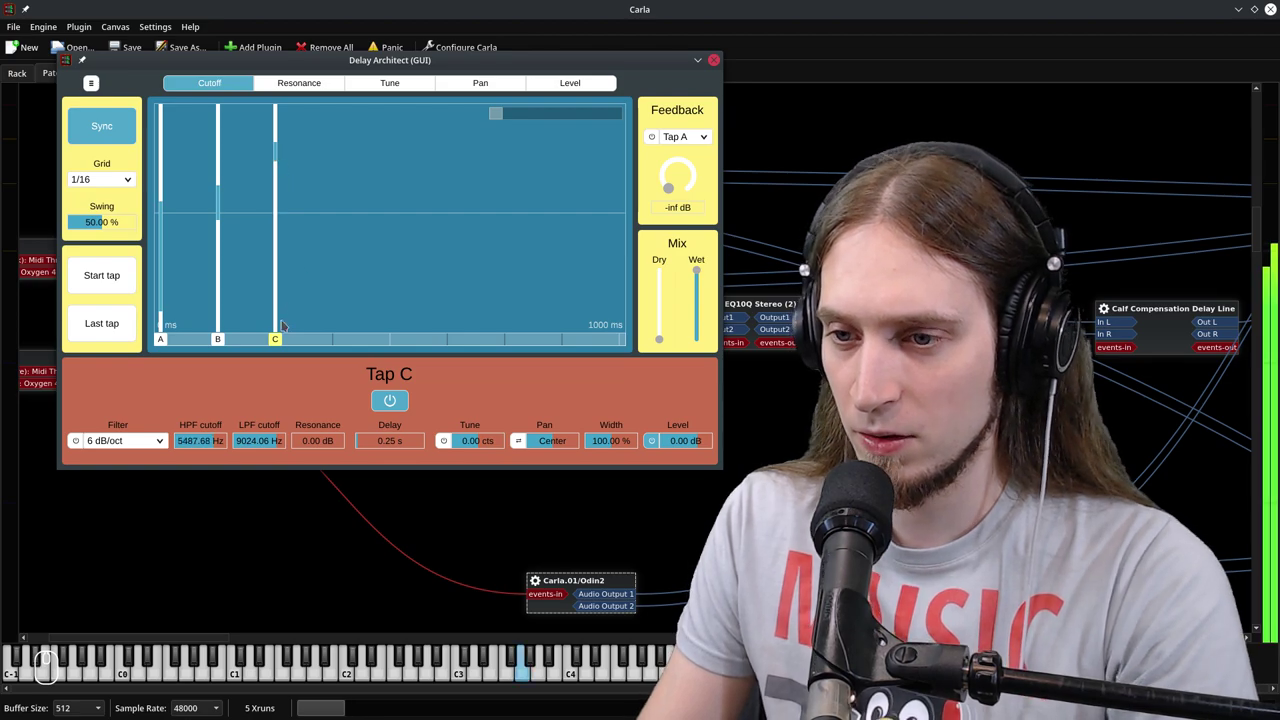
# Turn on Tap C's filter and drop Tap A's low-pass cutoff to about 55 Hz
pyautogui.click(219, 341)
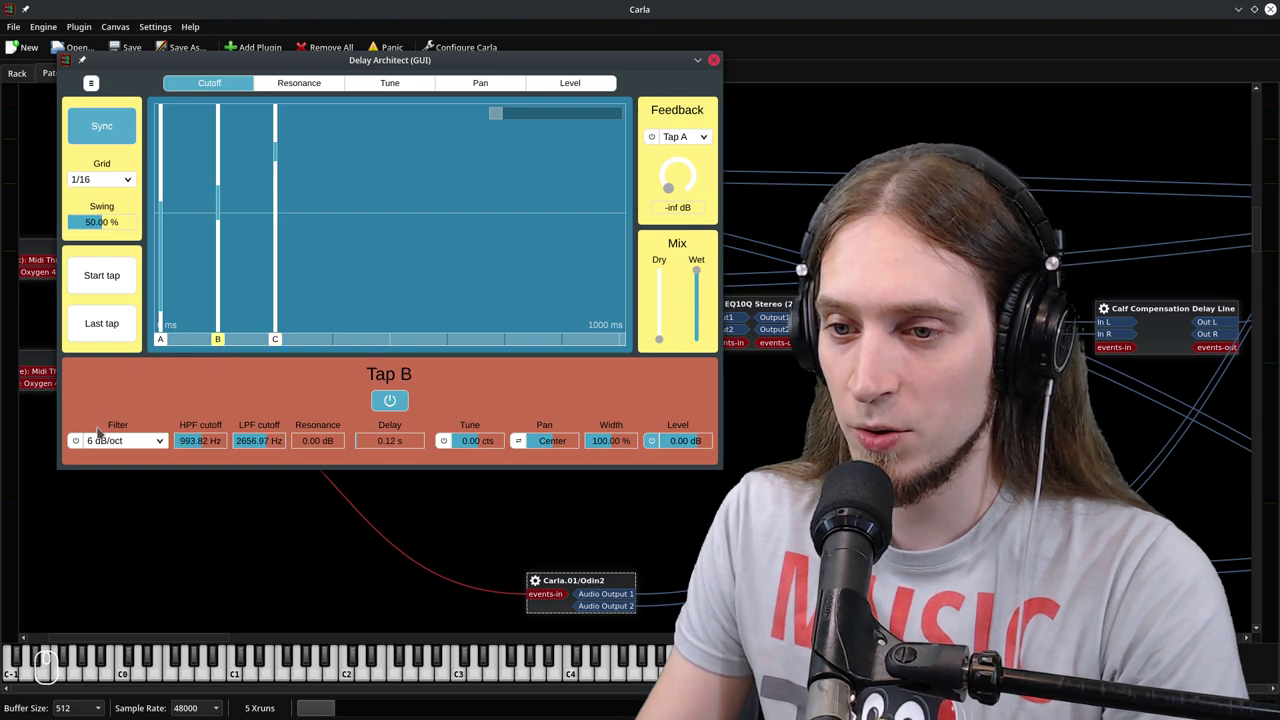
pyautogui.click(275, 341)
pyautogui.click(75, 440)
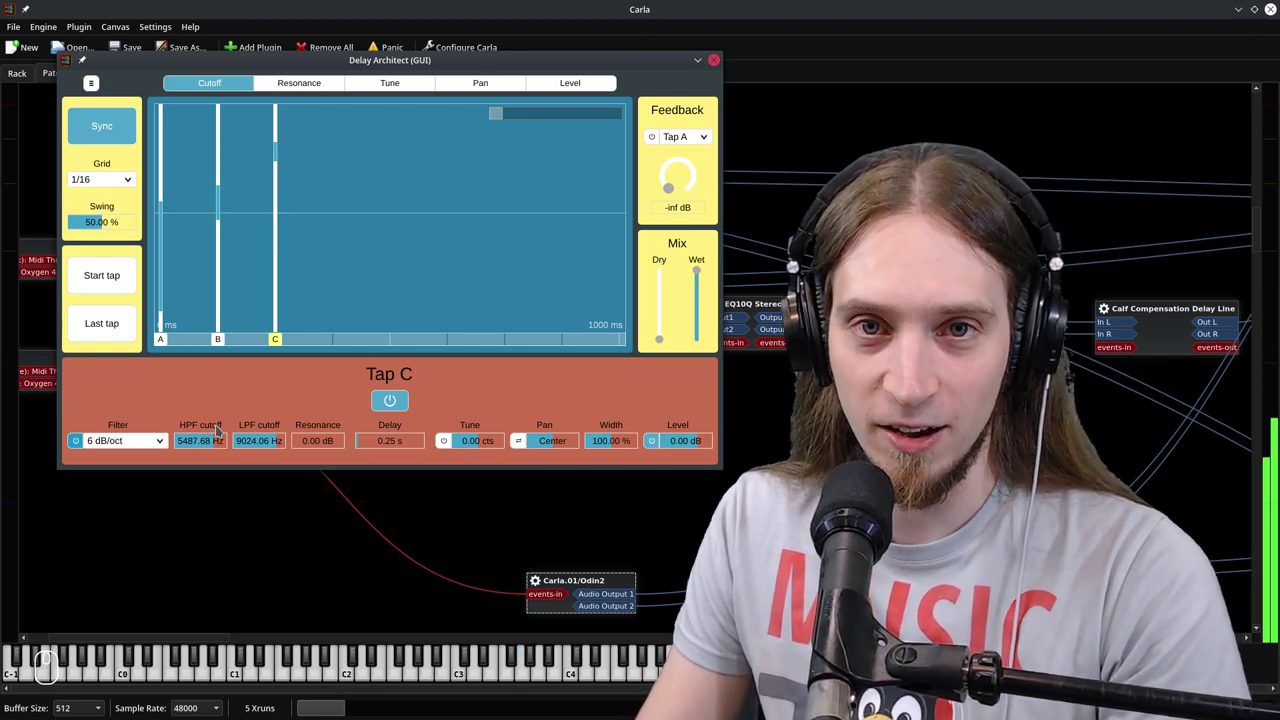
pyautogui.click(161, 340)
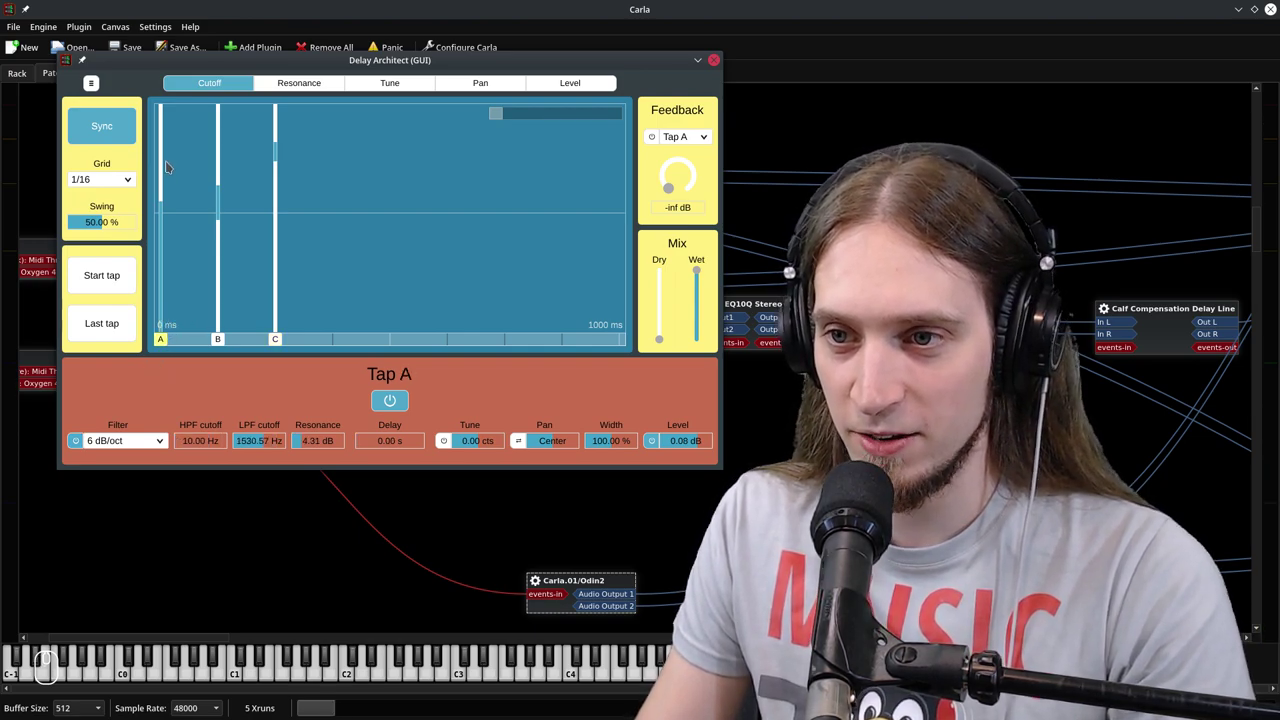
pyautogui.moveTo(165, 232); pyautogui.dragTo(168, 275)
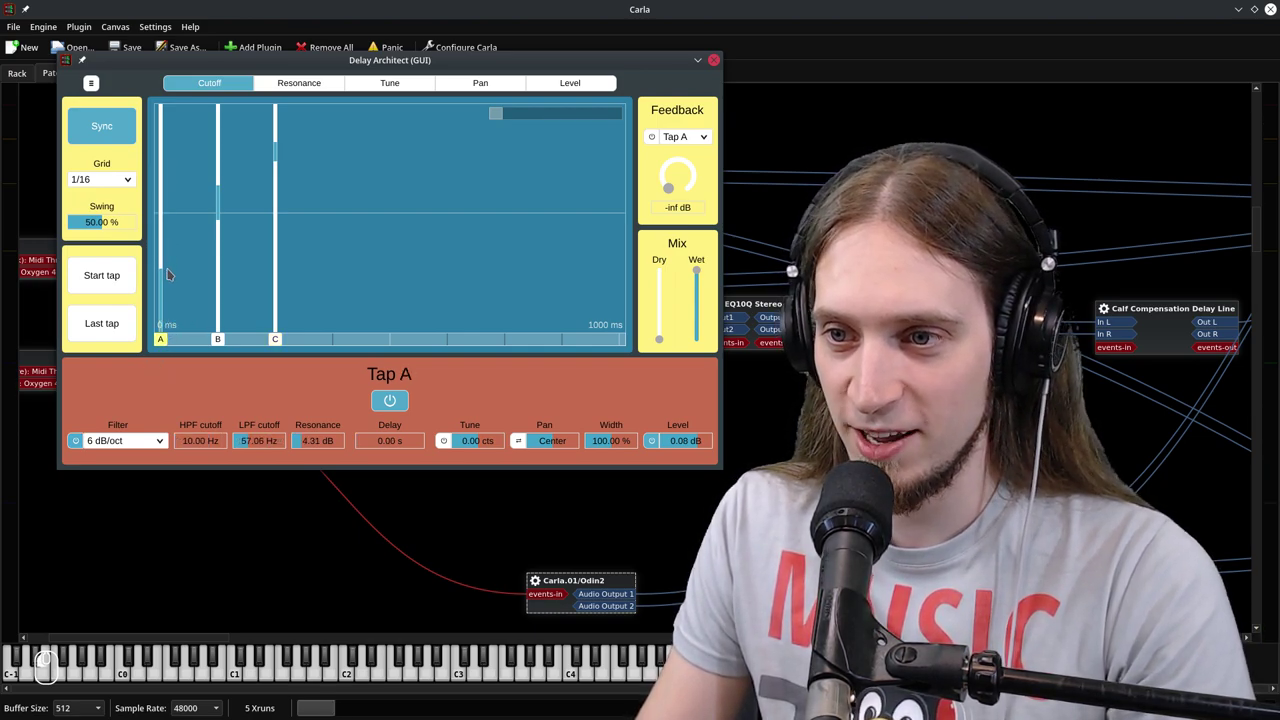
# Add taps D, E and F, and narrow the filter bands of taps B and C
pyautogui.click(332, 340)
pyautogui.click(390, 340)
pyautogui.click(447, 340)
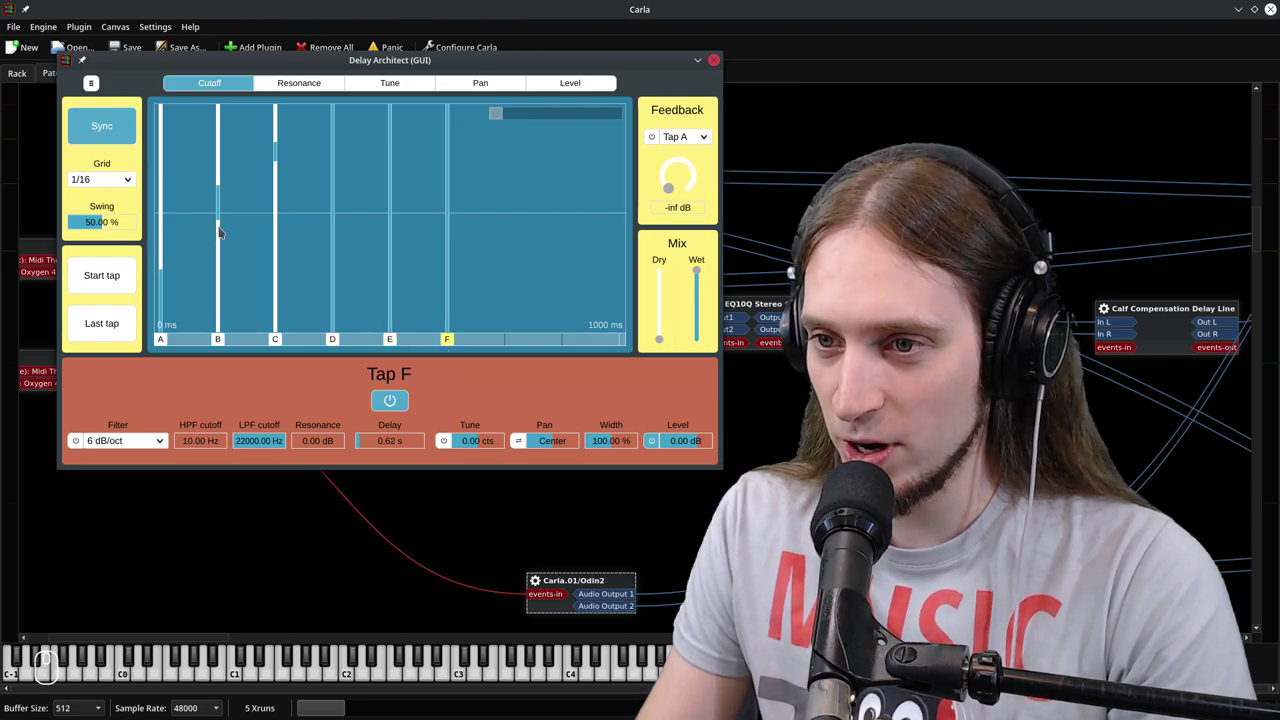
pyautogui.moveTo(220, 232)
pyautogui.mouseDown()
pyautogui.moveTo(219, 285)
pyautogui.moveTo(221, 168)
pyautogui.moveTo(217, 239)
pyautogui.moveTo(283, 272)
pyautogui.mouseUp()
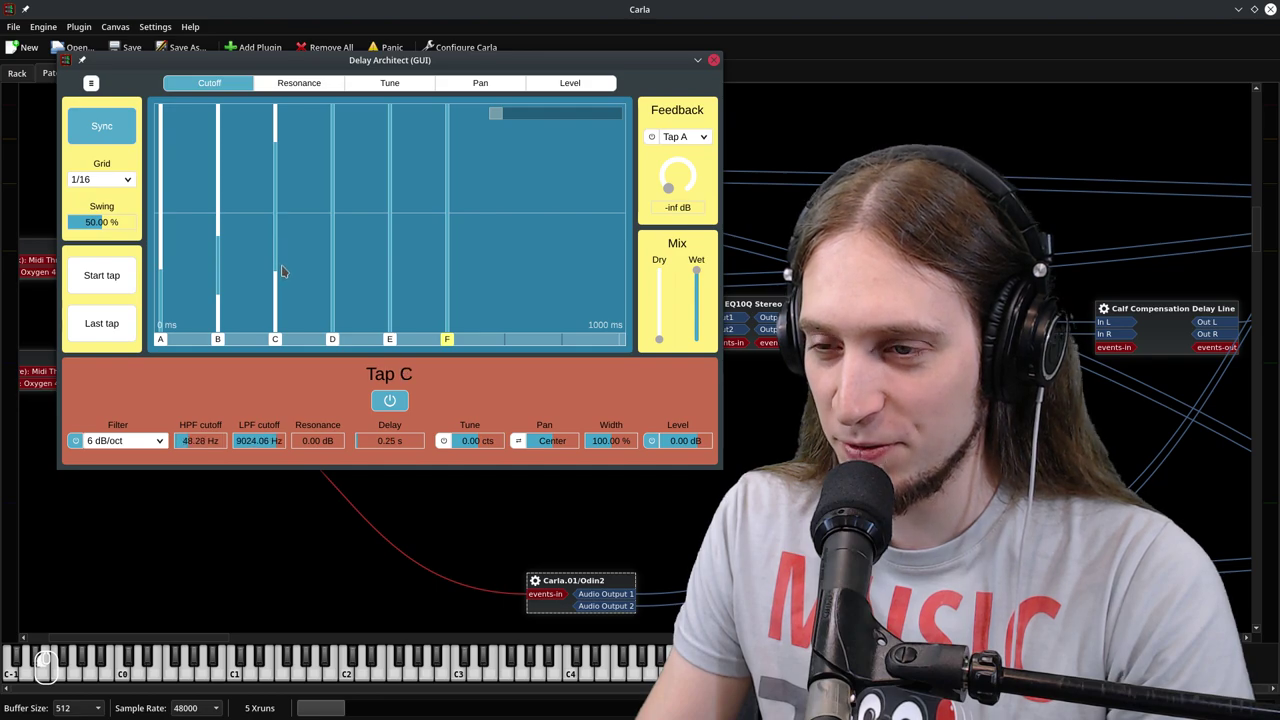
pyautogui.moveTo(270, 133)
pyautogui.mouseDown()
pyautogui.moveTo(269, 206)
pyautogui.moveTo(337, 221)
pyautogui.moveTo(332, 234)
pyautogui.moveTo(333, 166)
pyautogui.moveTo(332, 186)
pyautogui.moveTo(333, 169)
pyautogui.moveTo(393, 152)
pyautogui.moveTo(390, 141)
pyautogui.moveTo(390, 218)
pyautogui.moveTo(388, 142)
pyautogui.moveTo(392, 175)
pyautogui.mouseUp()
# Raise Tap E's high-pass to about 1685 Hz and Tap F's to about 1940 Hz
pyautogui.moveTo(388, 246); pyautogui.dragTo(393, 205)
pyautogui.moveTo(455, 125); pyautogui.dragTo(452, 174)
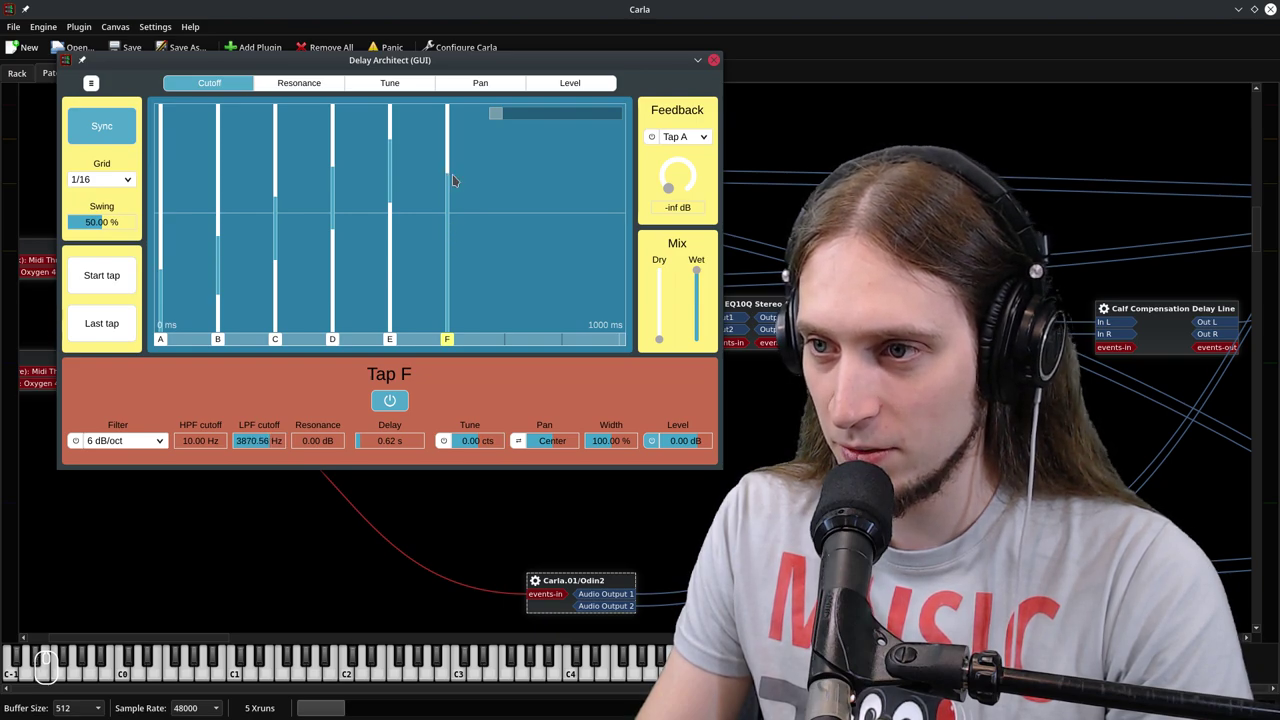
pyautogui.moveTo(447, 262); pyautogui.dragTo(450, 175)
# Add Tap G at 0.75 s and Tap H at 0.88 s, with high-pass cutoffs near 8700 and 15519.10 Hz
pyautogui.click(505, 178)
pyautogui.moveTo(502, 231); pyautogui.dragTo(507, 148)
pyautogui.click(560, 342)
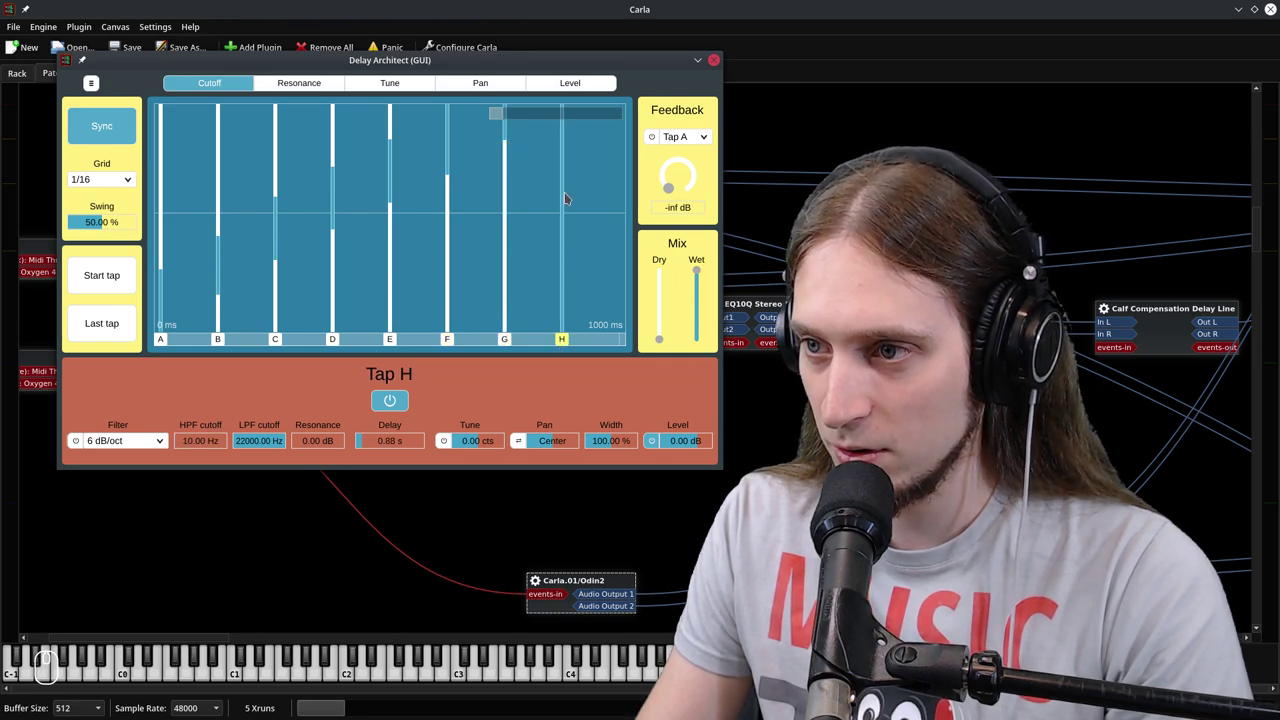
pyautogui.moveTo(563, 260); pyautogui.dragTo(562, 116)
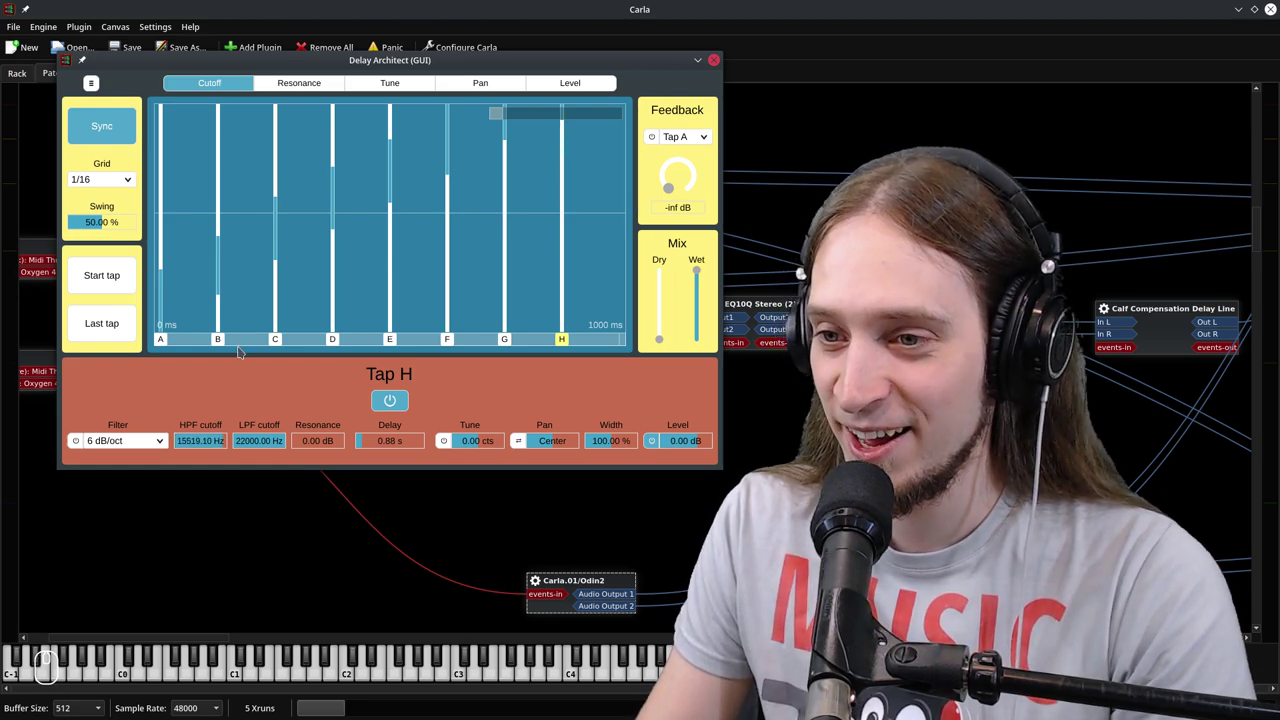
# Step through taps C to H, switching on the filters of taps F and H
pyautogui.click(276, 341)
pyautogui.click(333, 341)
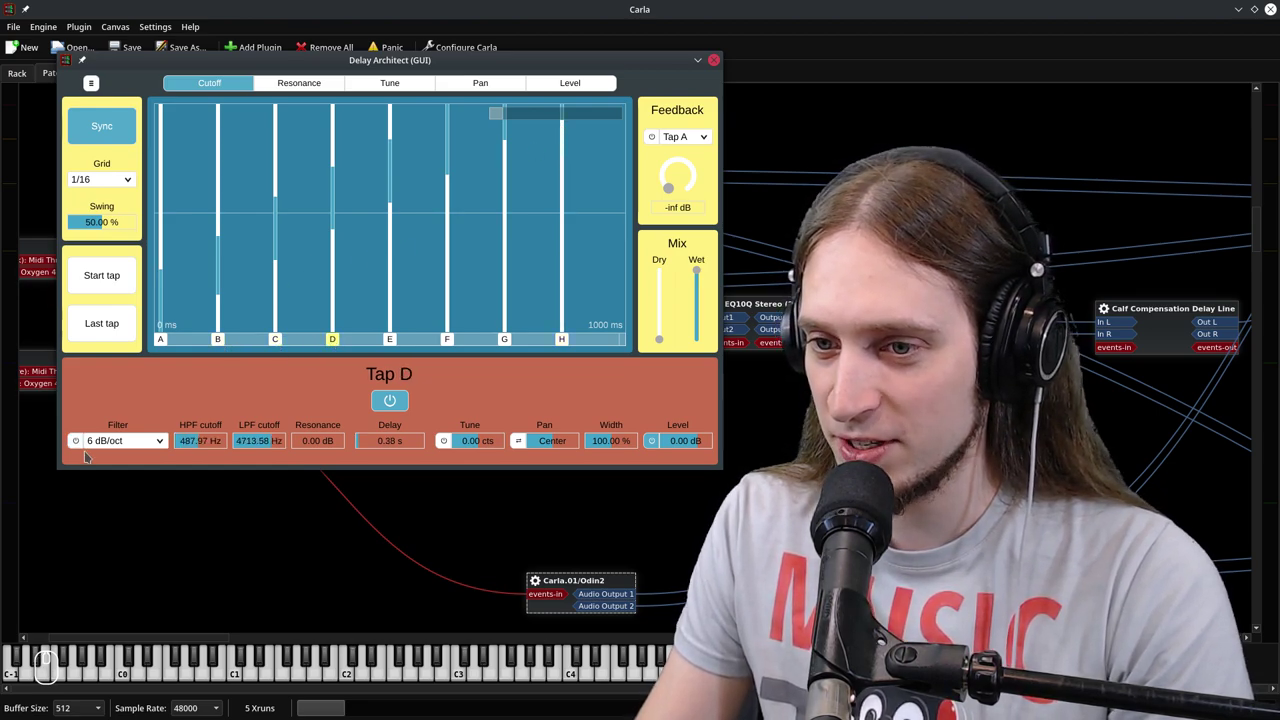
pyautogui.press('Right')
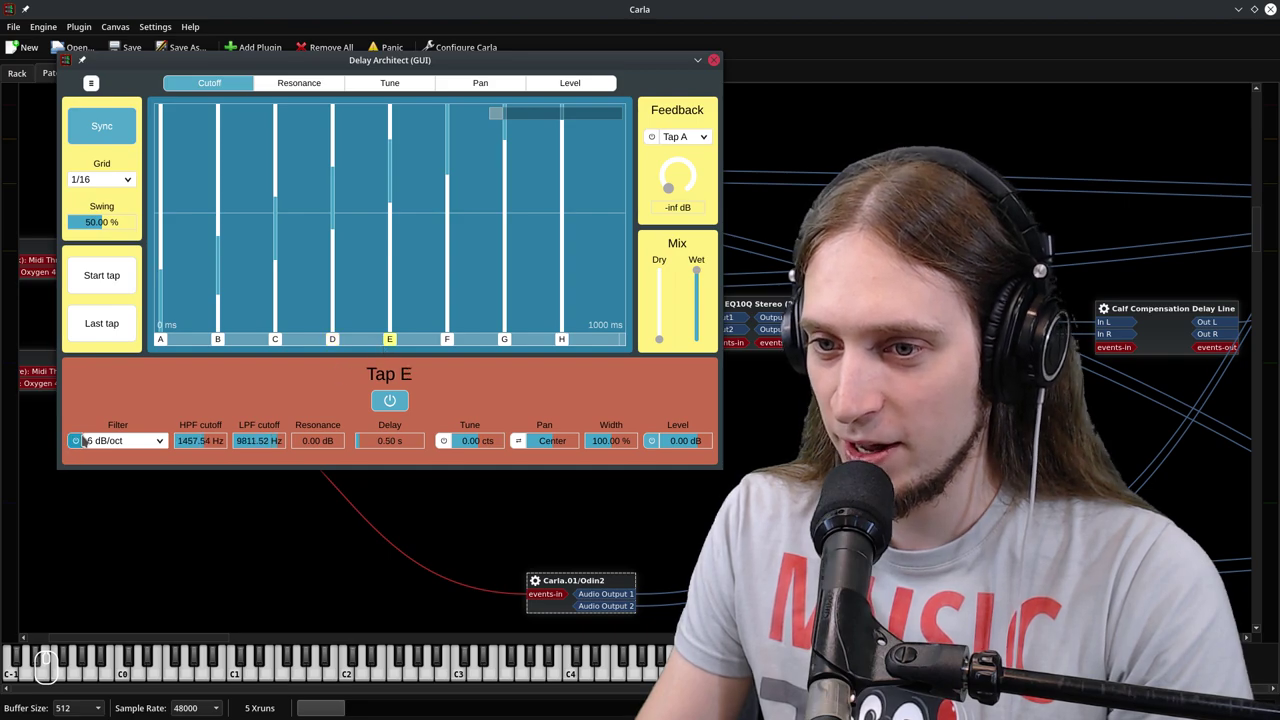
pyautogui.click(447, 342)
pyautogui.click(82, 440)
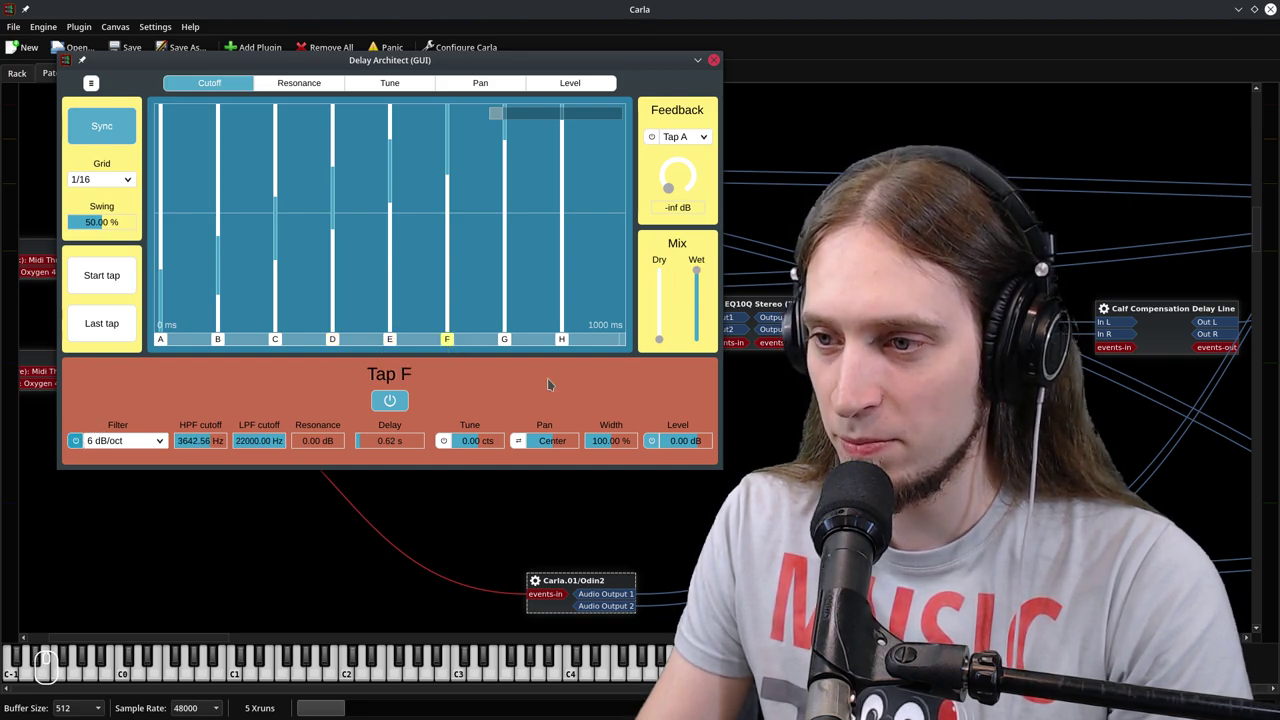
pyautogui.click(504, 342)
pyautogui.click(562, 340)
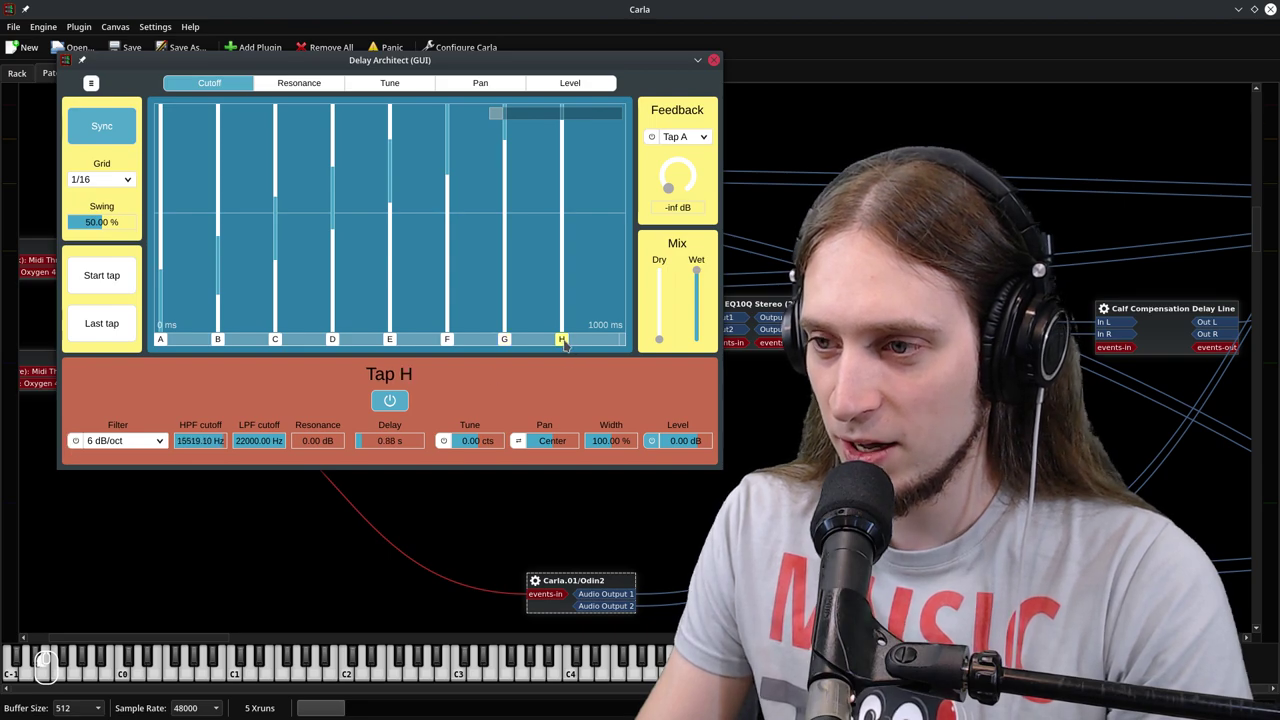
pyautogui.click(82, 441)
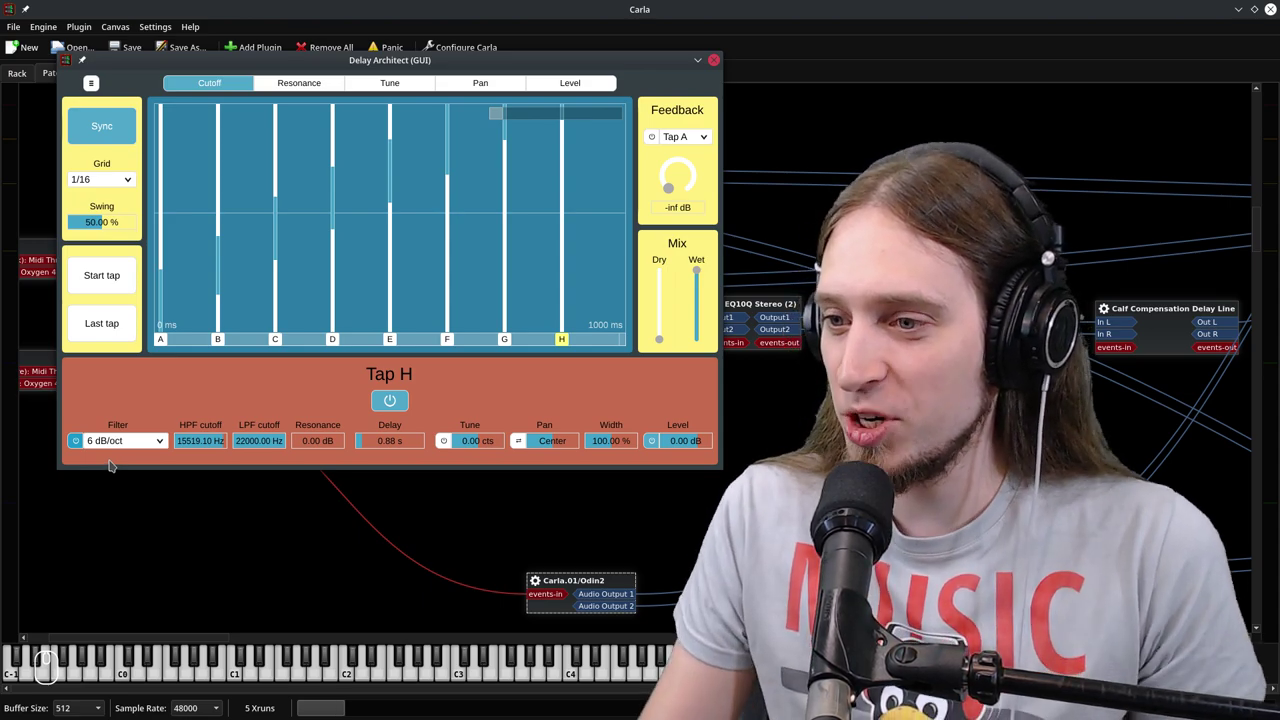
pyautogui.click(91, 84)
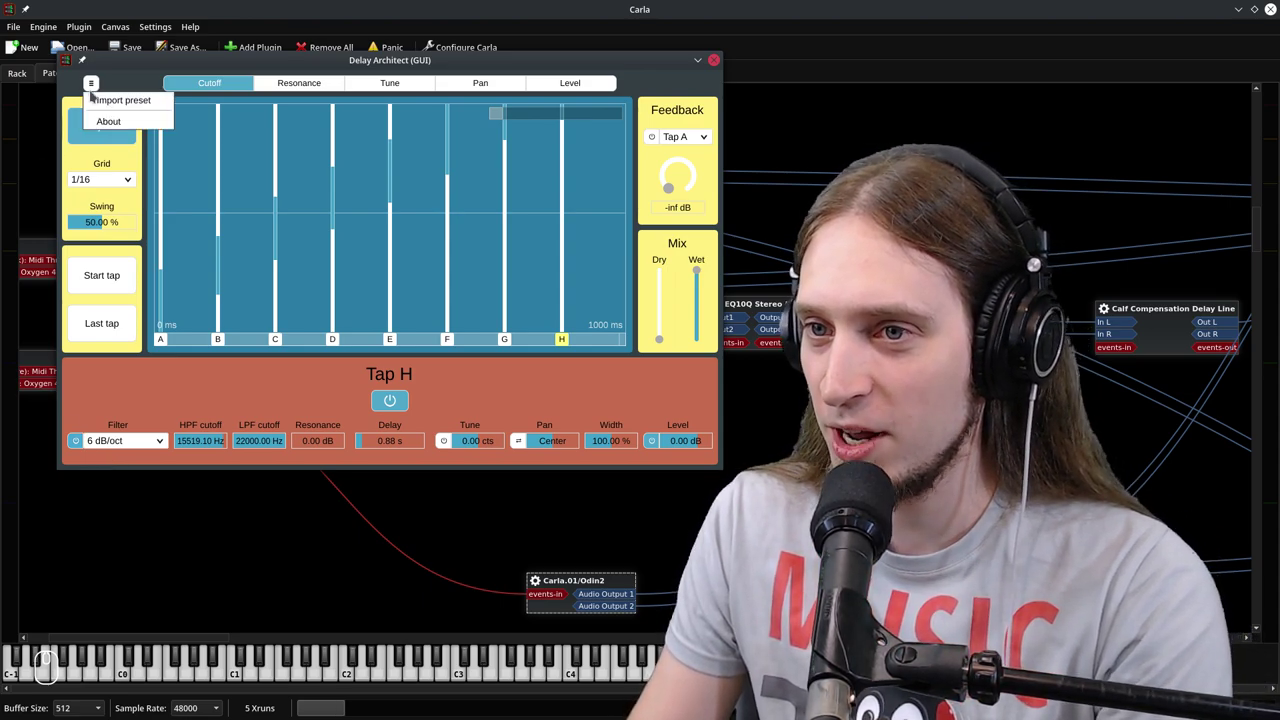
pyautogui.click(85, 102)
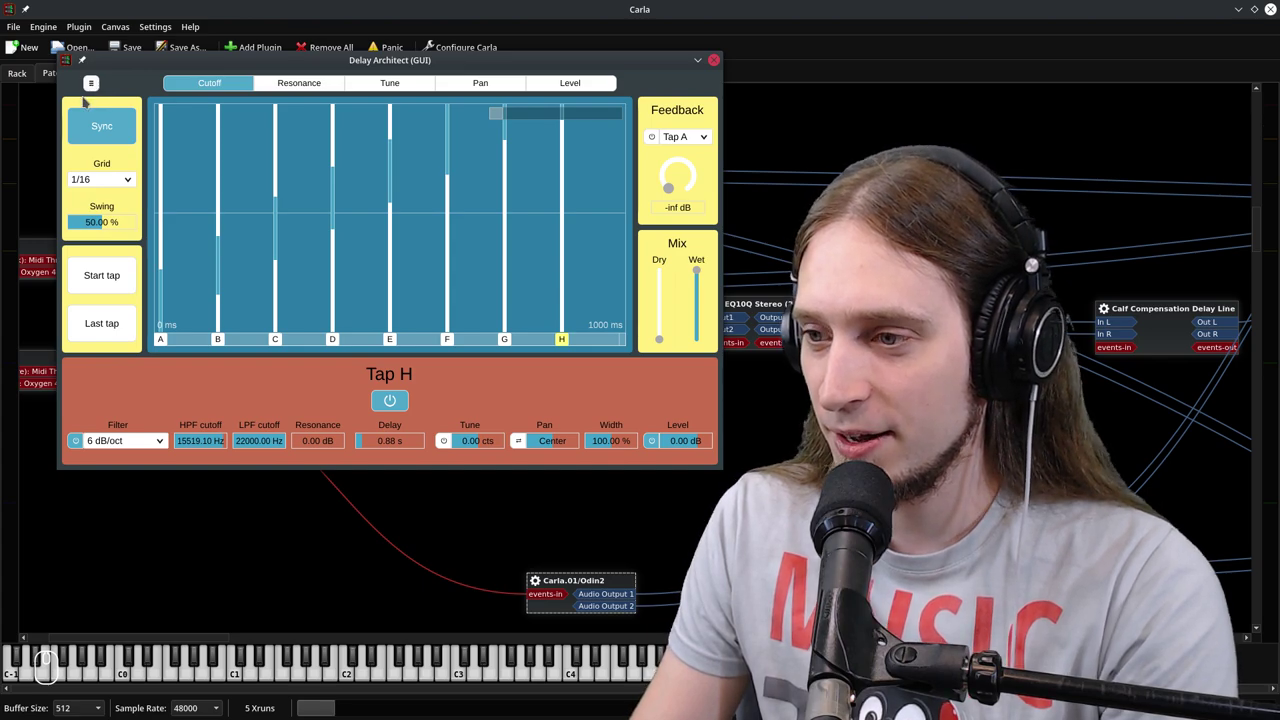
# Start saving the plugin state to a file and browse to the /data folder
pyautogui.rightClick(578, 584)
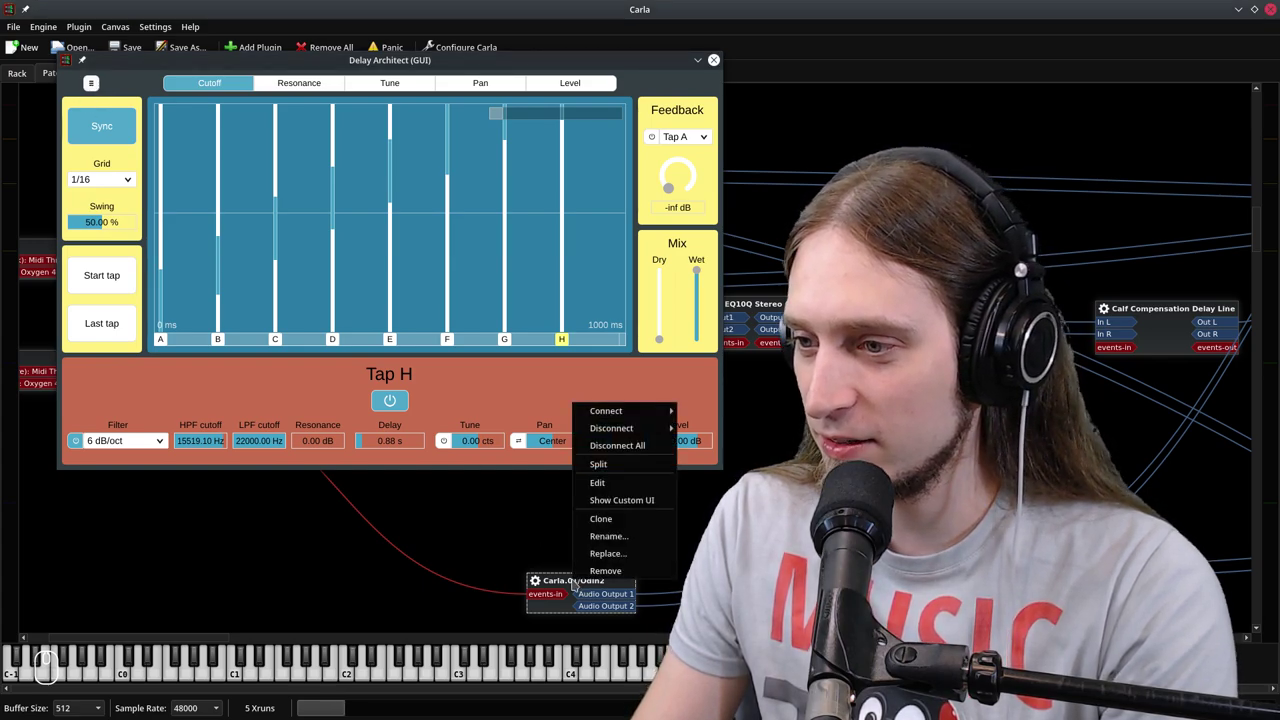
pyautogui.click(548, 582)
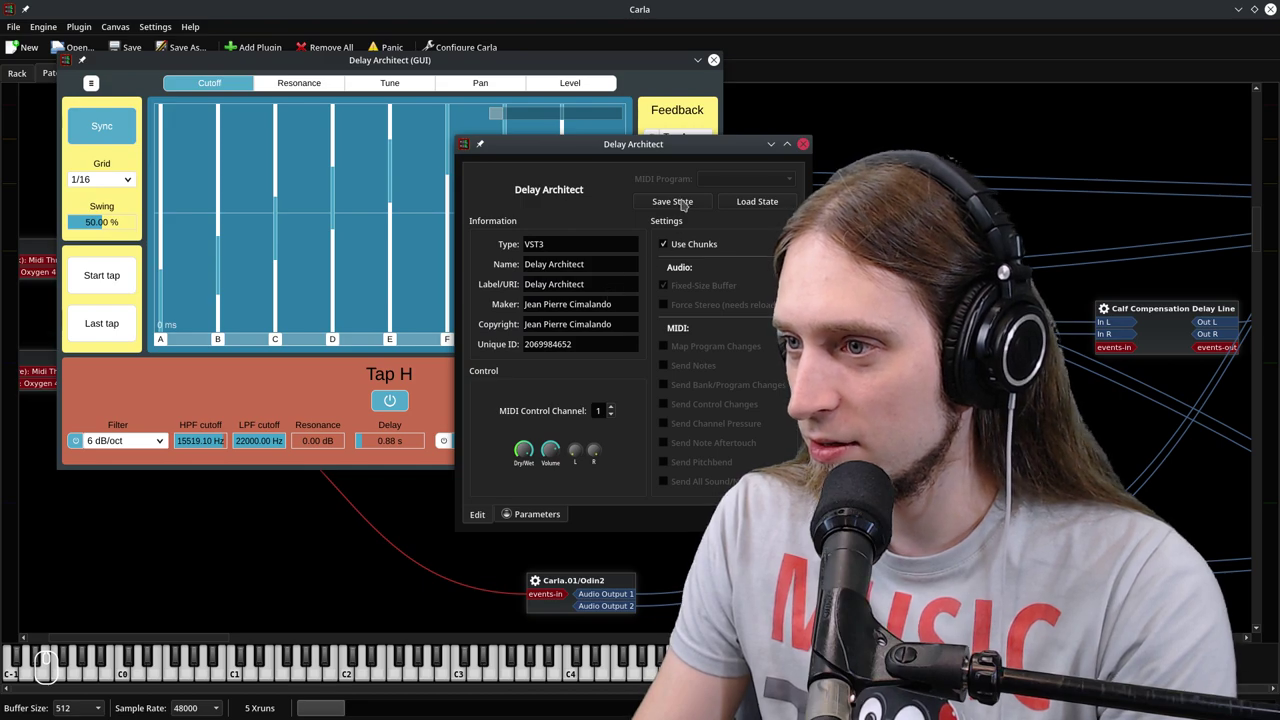
pyautogui.click(683, 203)
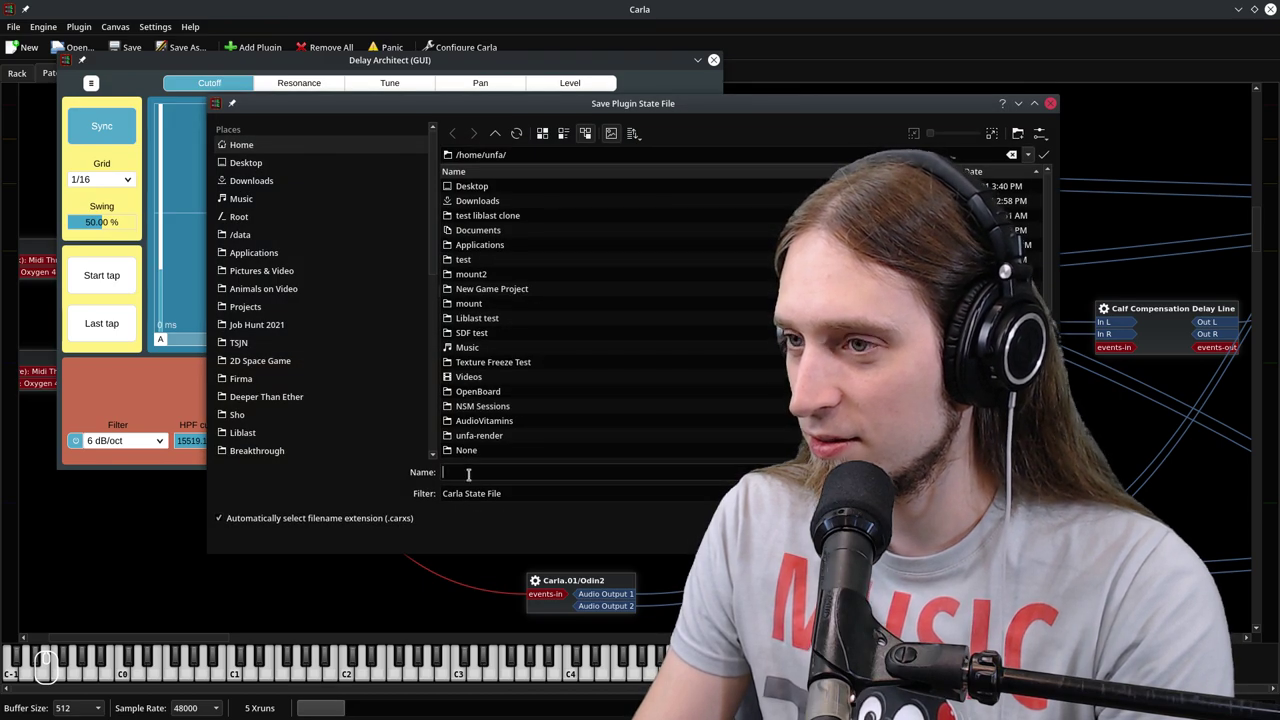
pyautogui.moveTo(432, 271); pyautogui.dragTo(305, 268)
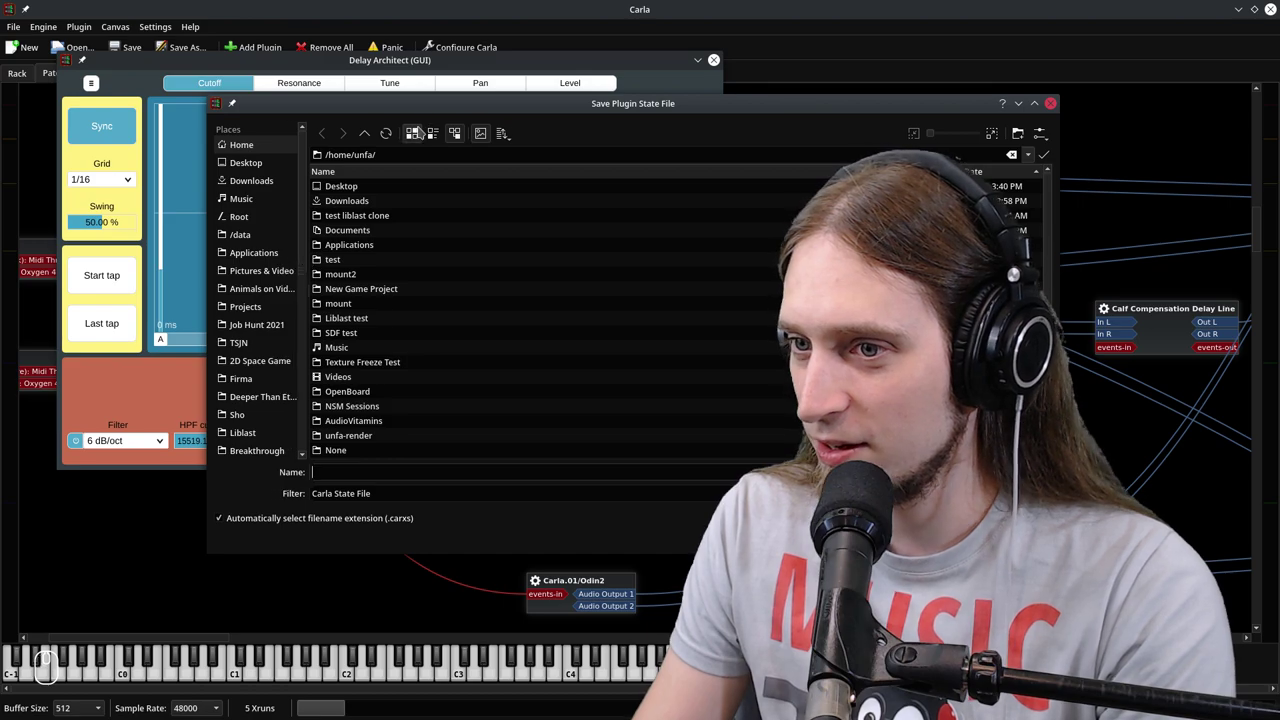
pyautogui.click(264, 234)
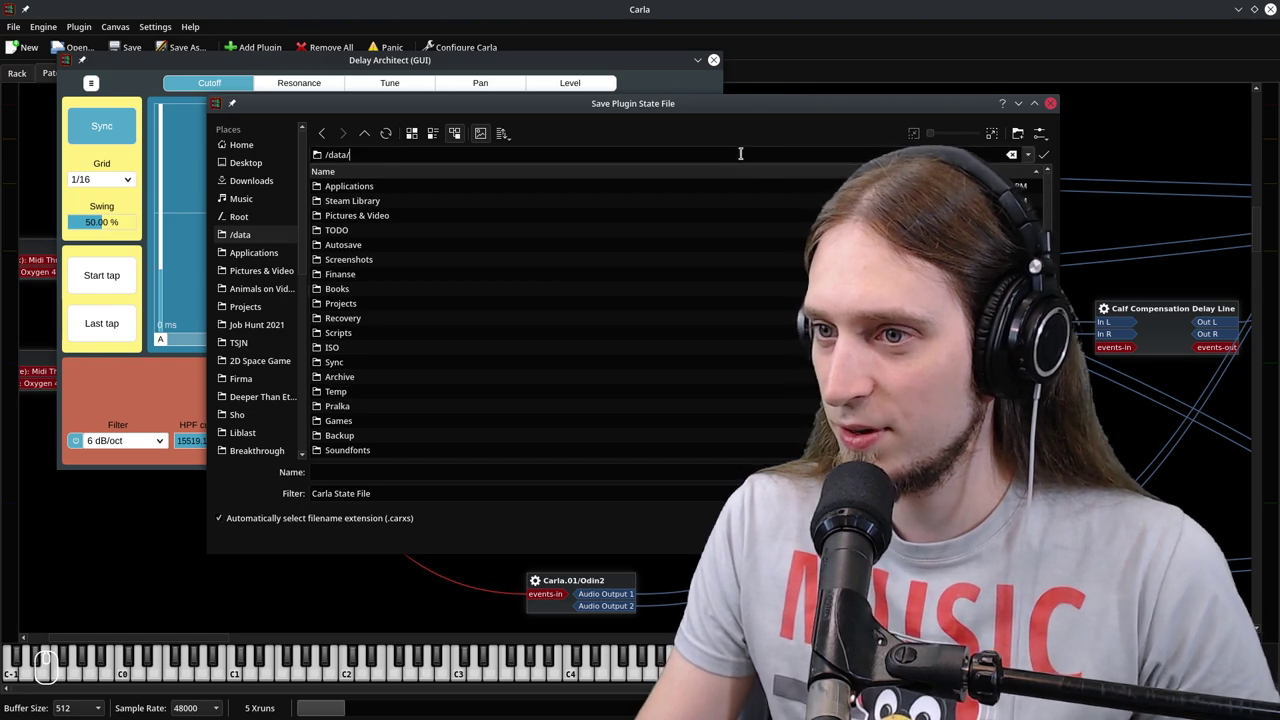
# Create a 'Delay Architect' folder inside /data/Presets
pyautogui.write('Pre')
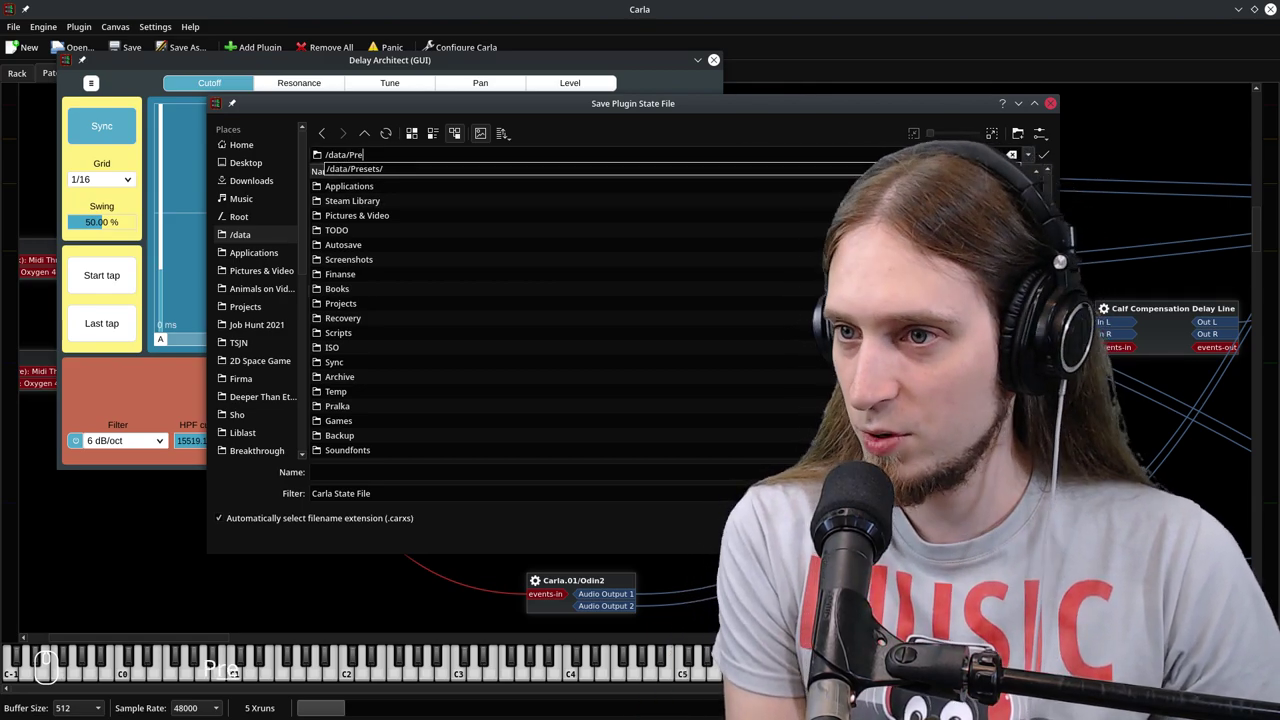
pyautogui.press('Down')
pyautogui.press('Return')
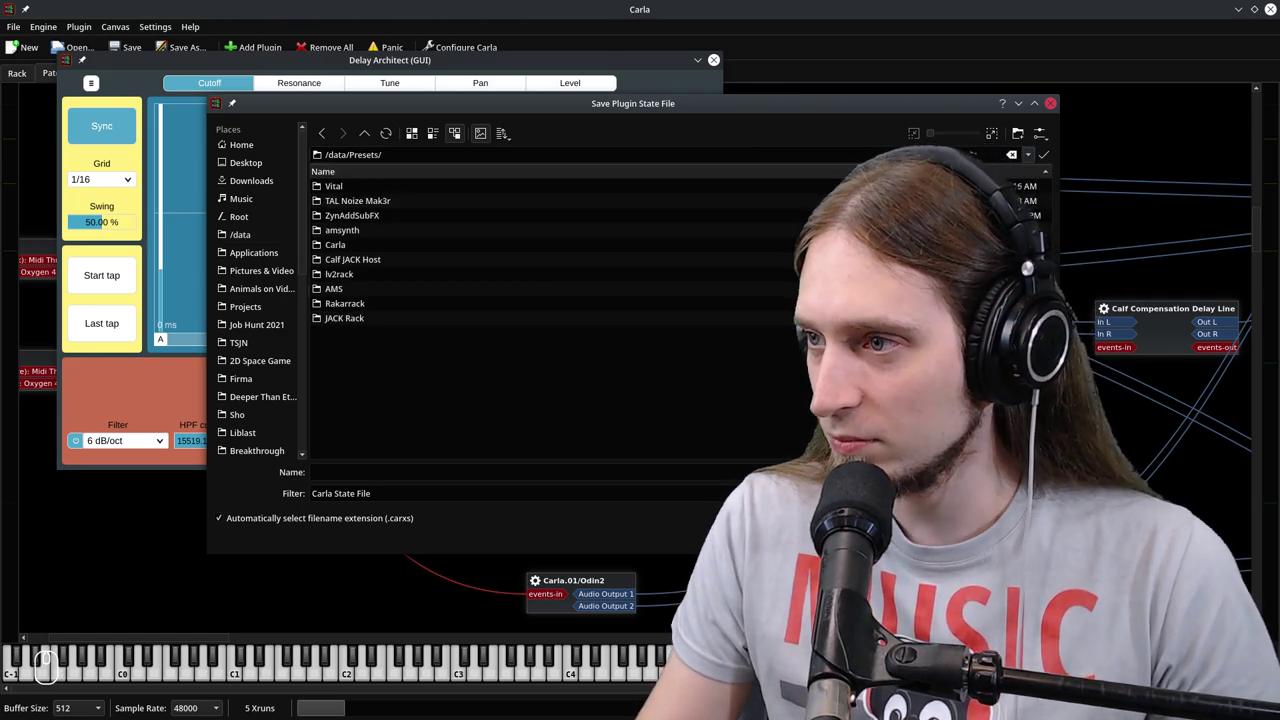
pyautogui.click(1017, 133)
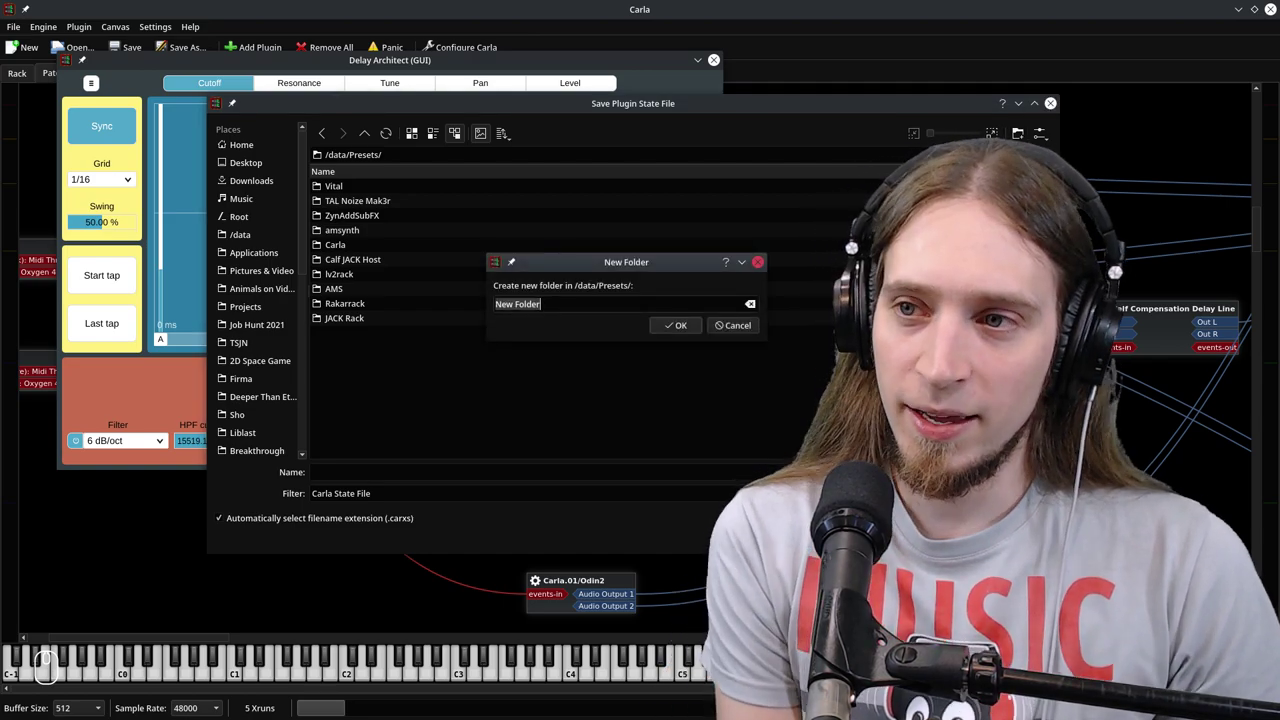
pyautogui.write('Delay Ar')
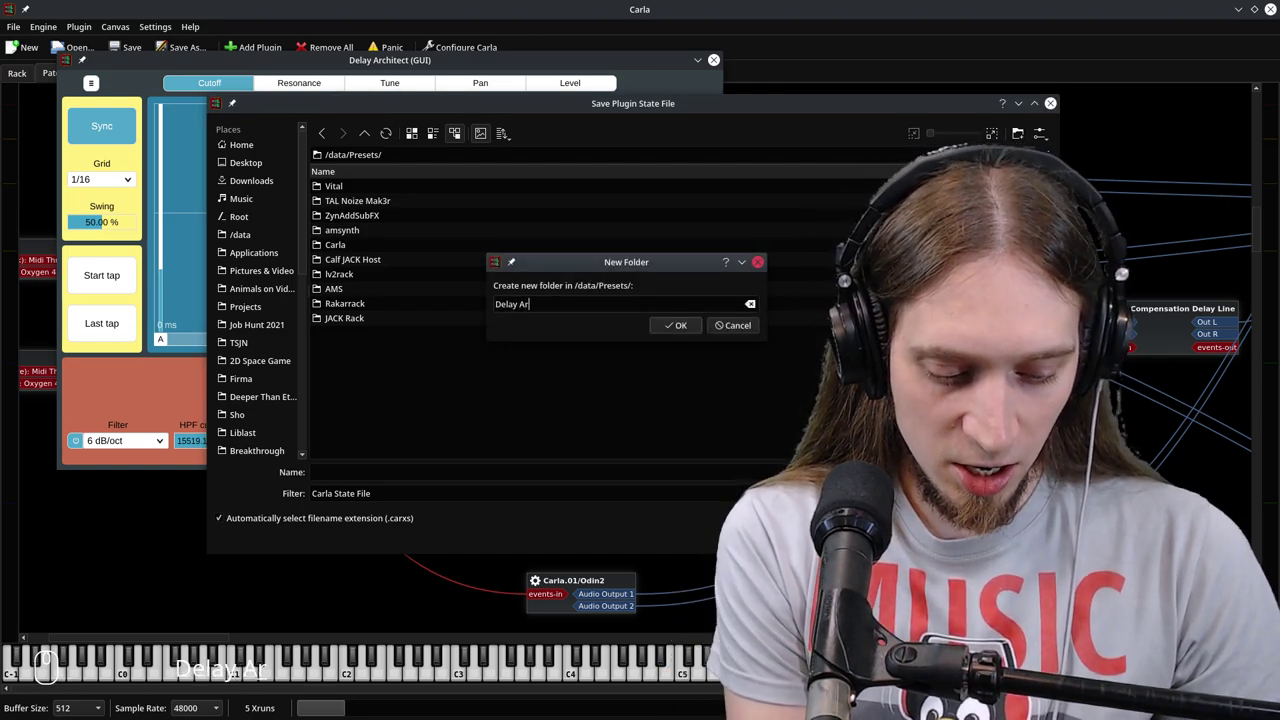
pyautogui.write('chitect')
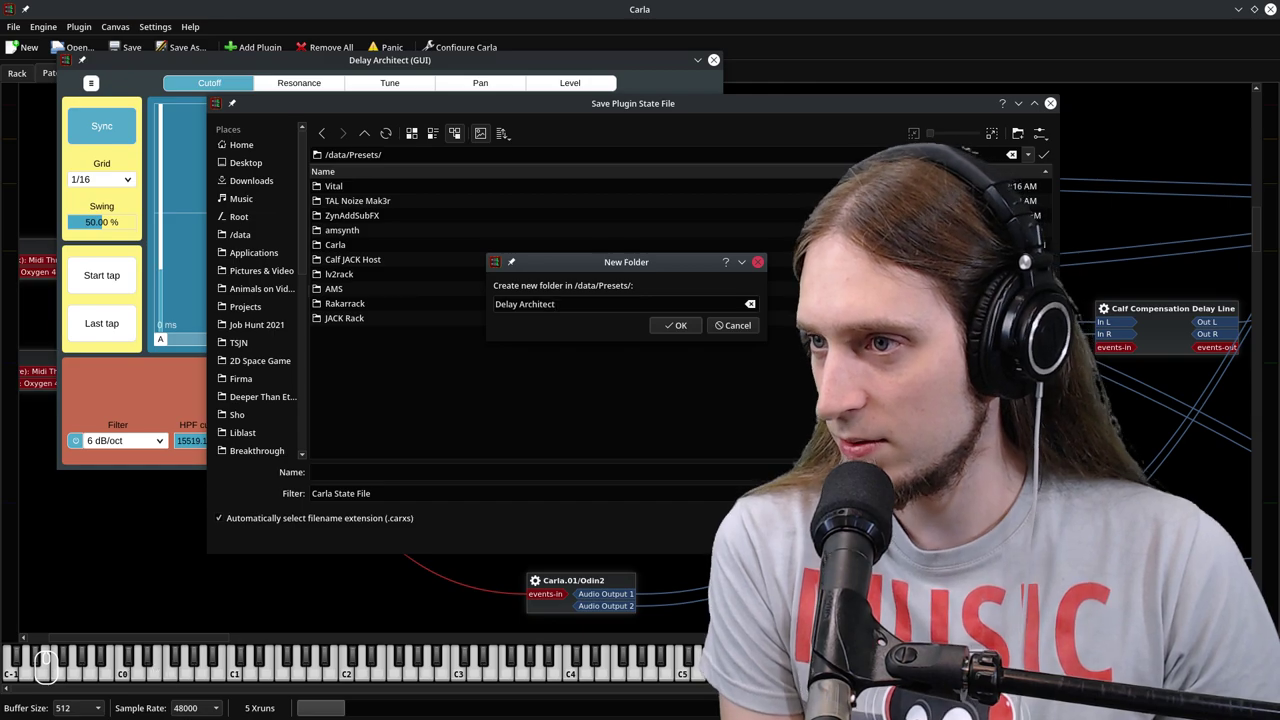
pyautogui.press('Return')
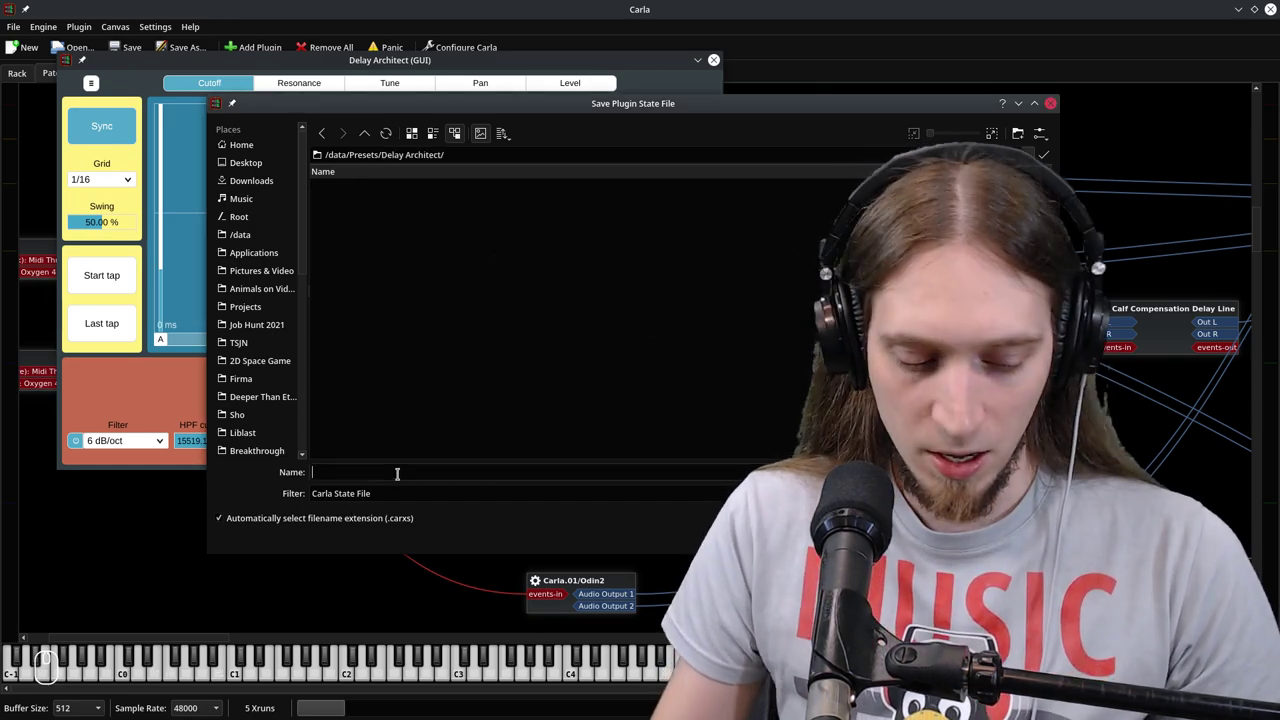
# Name the preset 'Bandpass Filter Sweep Up 16th 01' and save it
pyautogui.write('FFilter ')
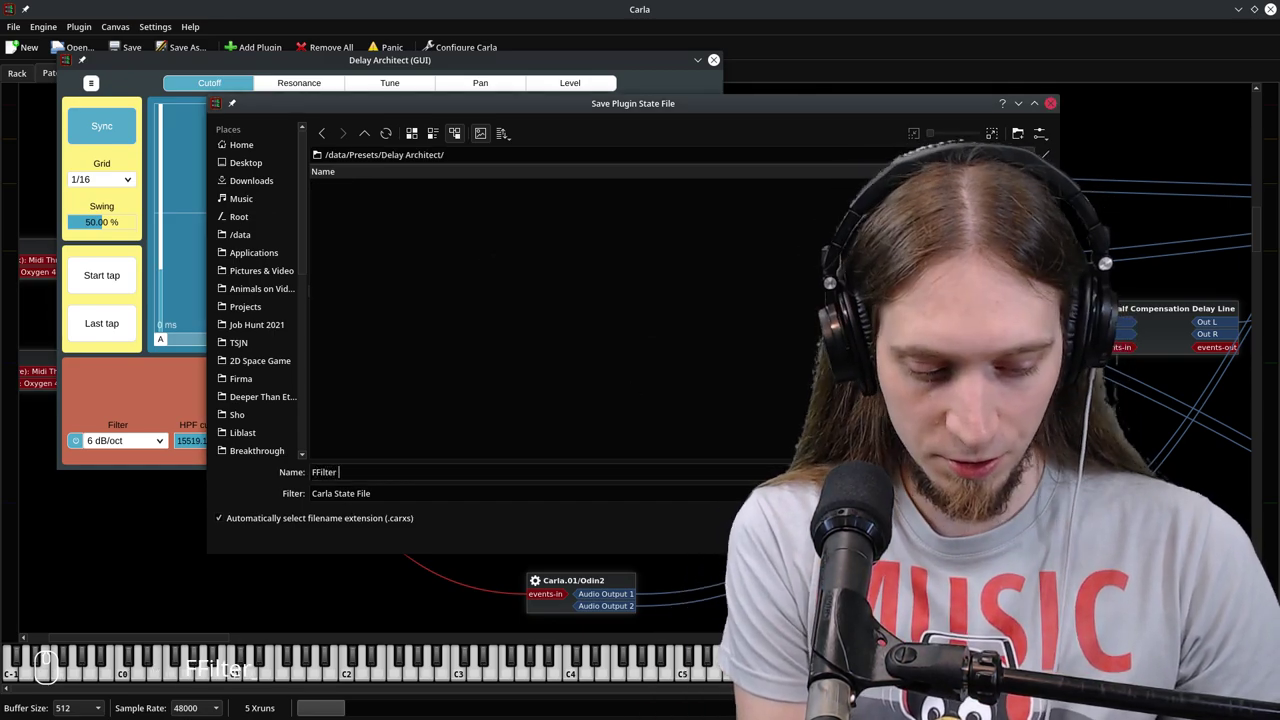
pyautogui.write('Sweep up')
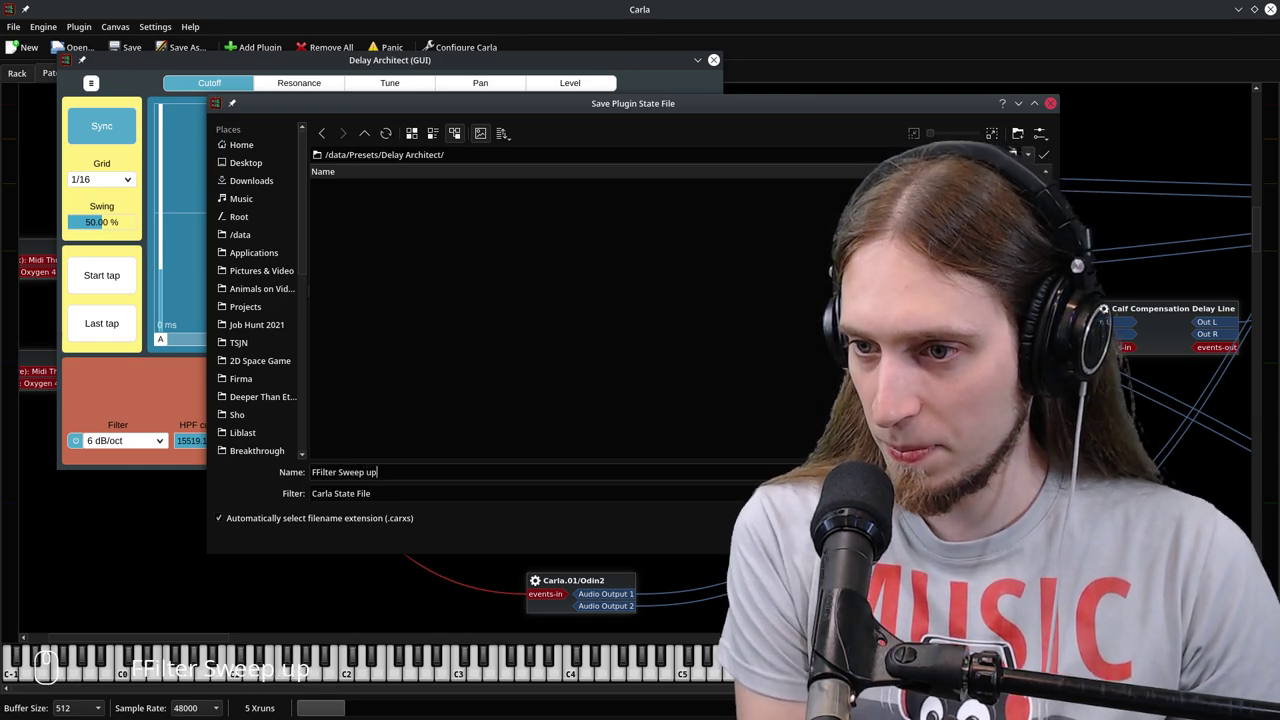
pyautogui.press('Home')
pyautogui.write('Bandpass')
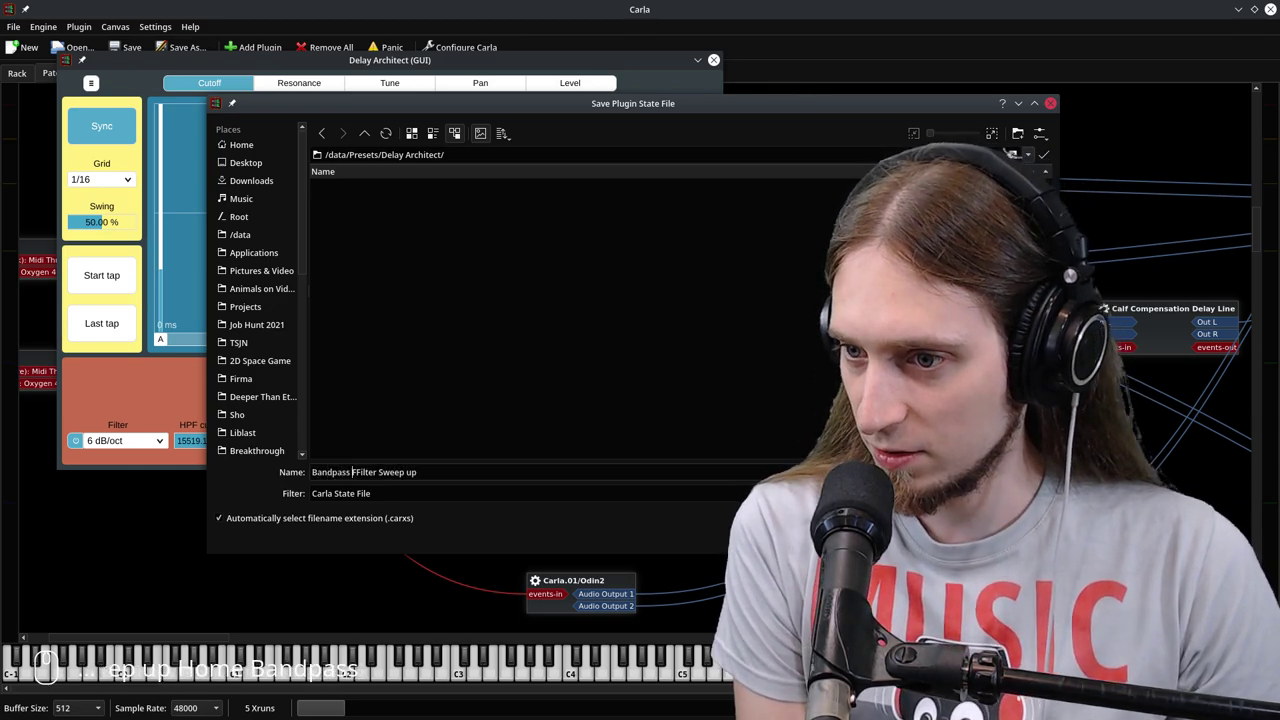
pyautogui.press('Right')
pyautogui.press('Right')
pyautogui.press('BackSpace')
pyautogui.press('End')
pyautogui.press('Left')
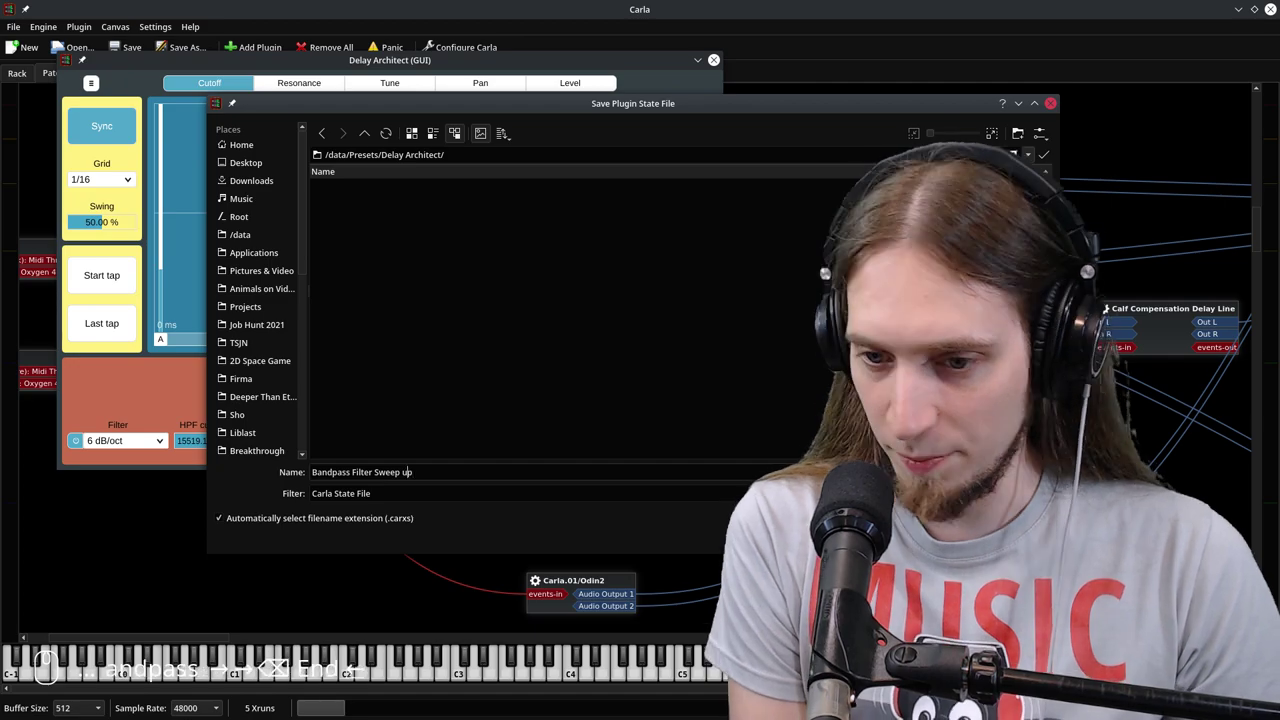
pyautogui.press('BackSpace')
pyautogui.write('U')
pyautogui.press('End')
pyautogui.write('16th')
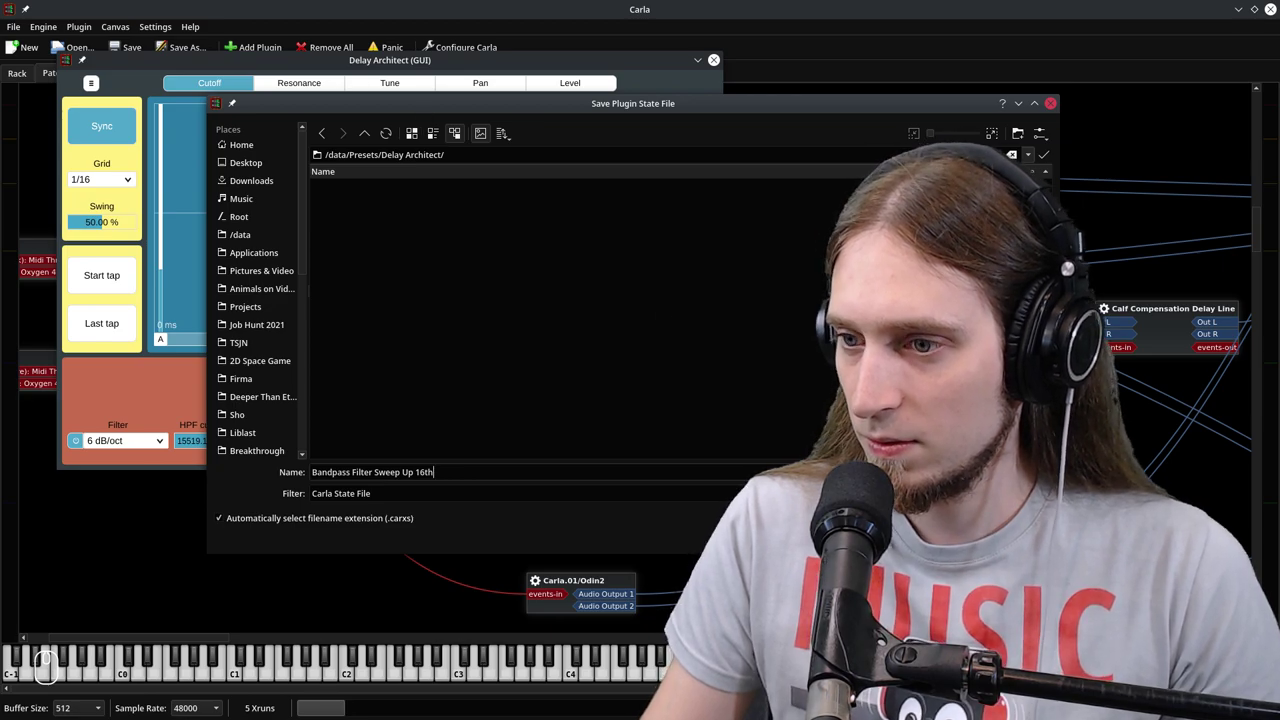
pyautogui.write(' 01')
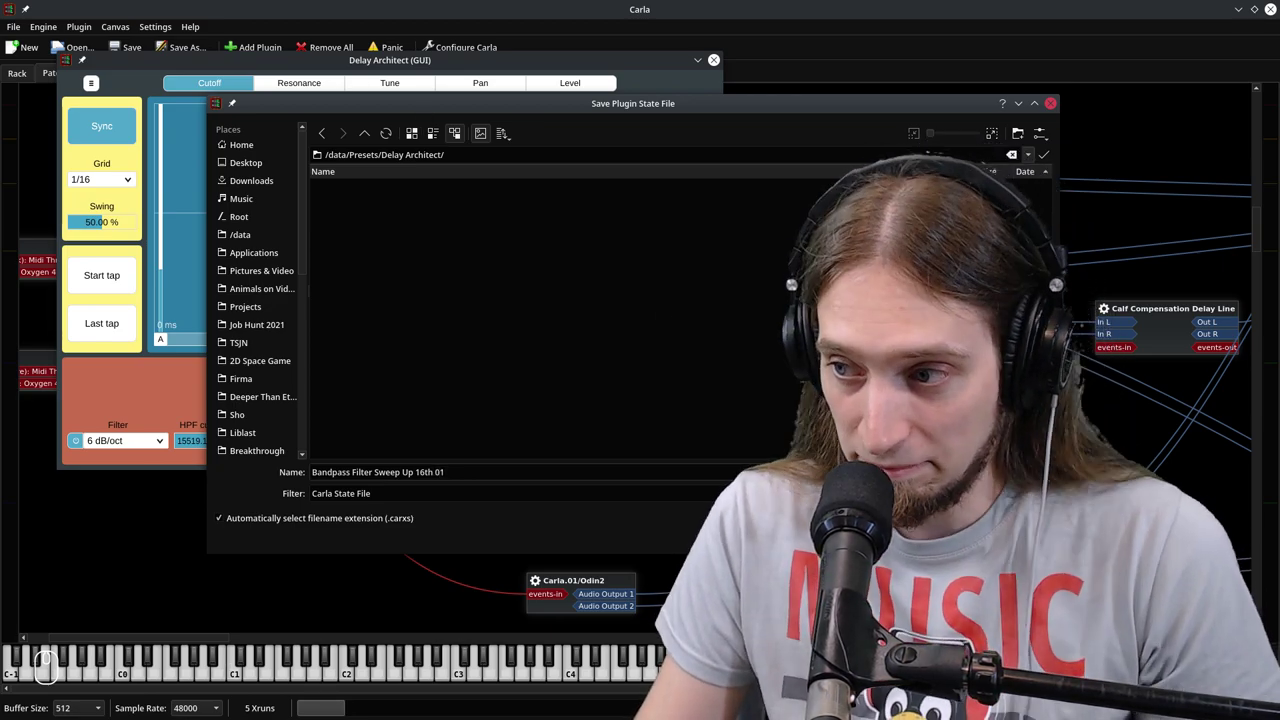
pyautogui.press('Return')
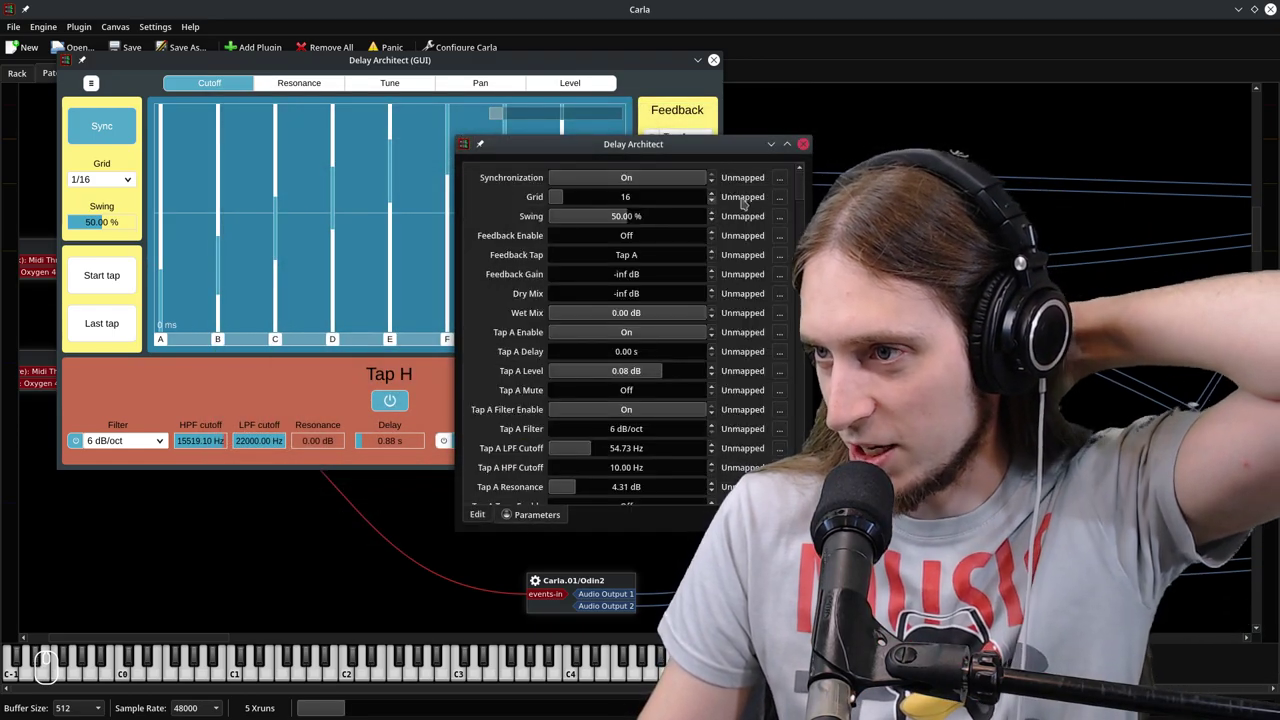
# Close Carla's parameter list, return to the Delay Architect editor and step through taps B to E
pyautogui.click(771, 144)
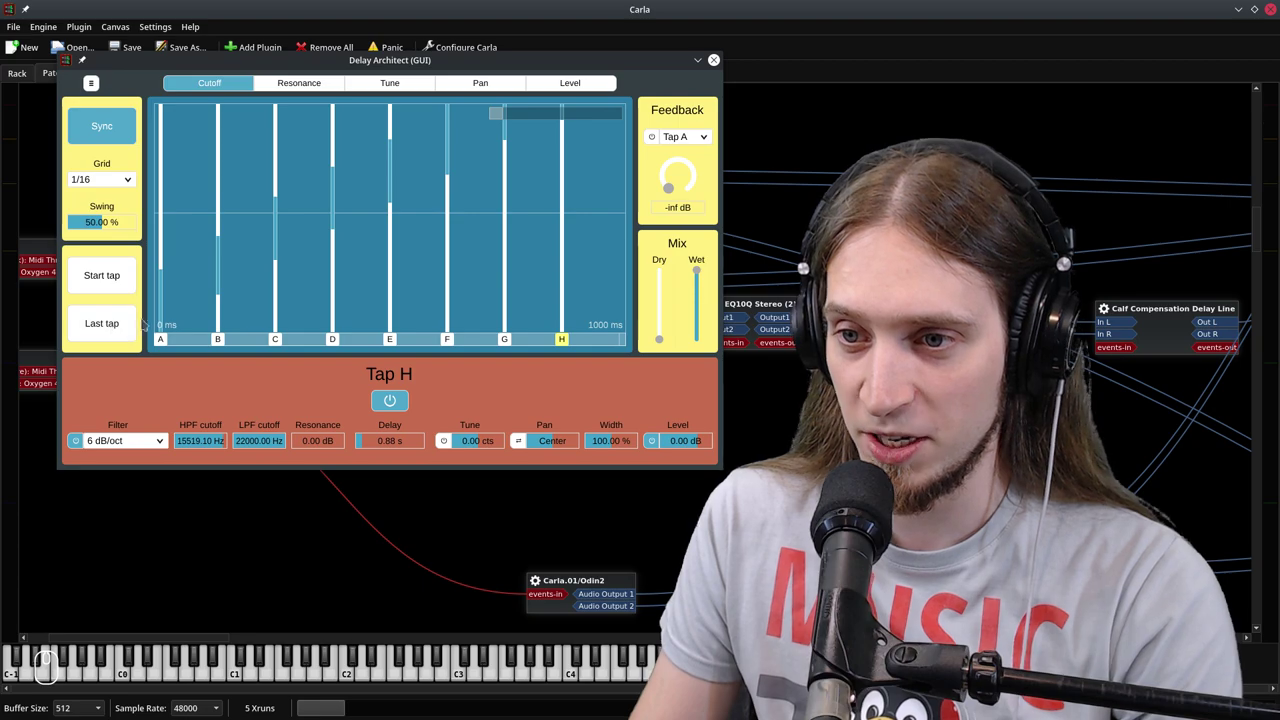
pyautogui.click(248, 292)
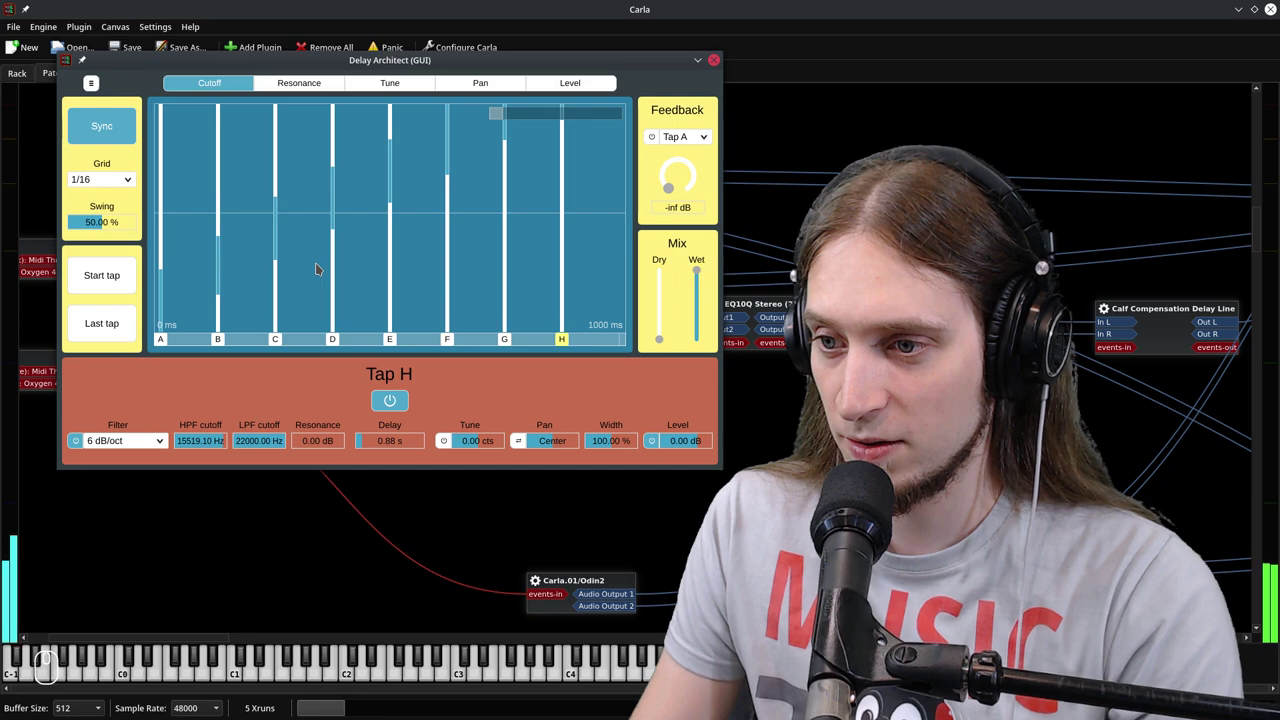
pyautogui.click(218, 340)
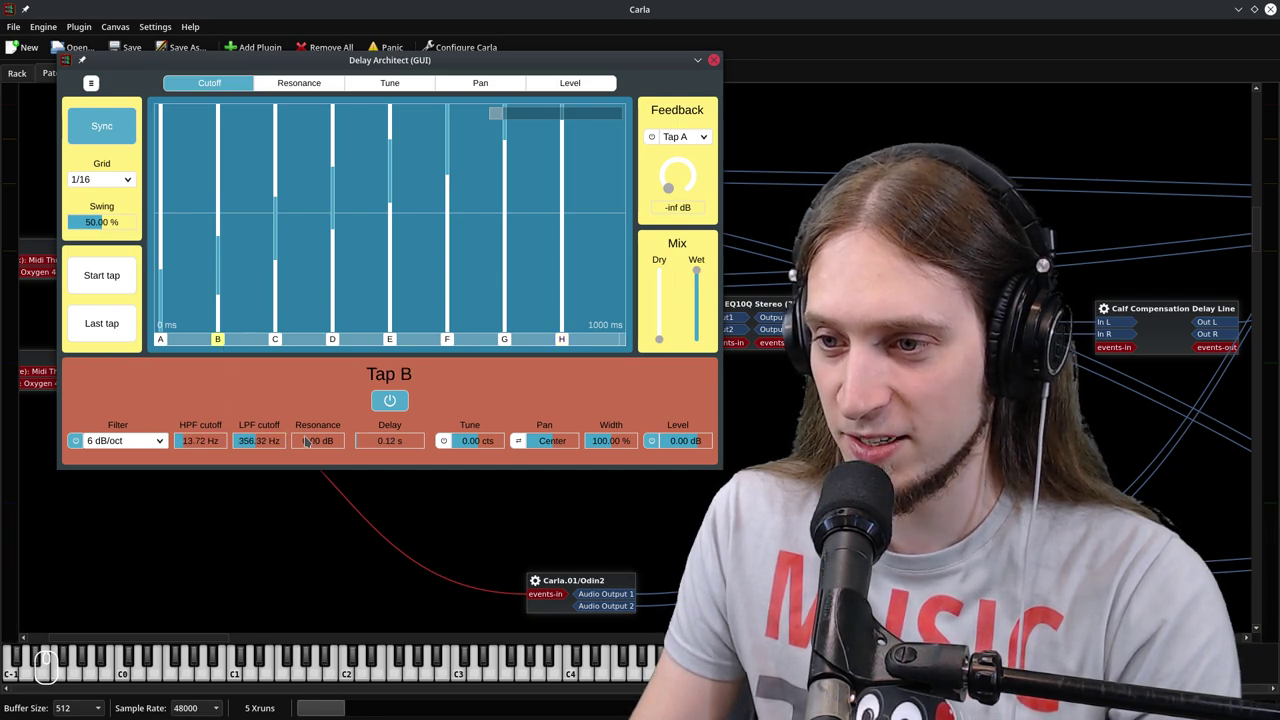
pyautogui.click(278, 341)
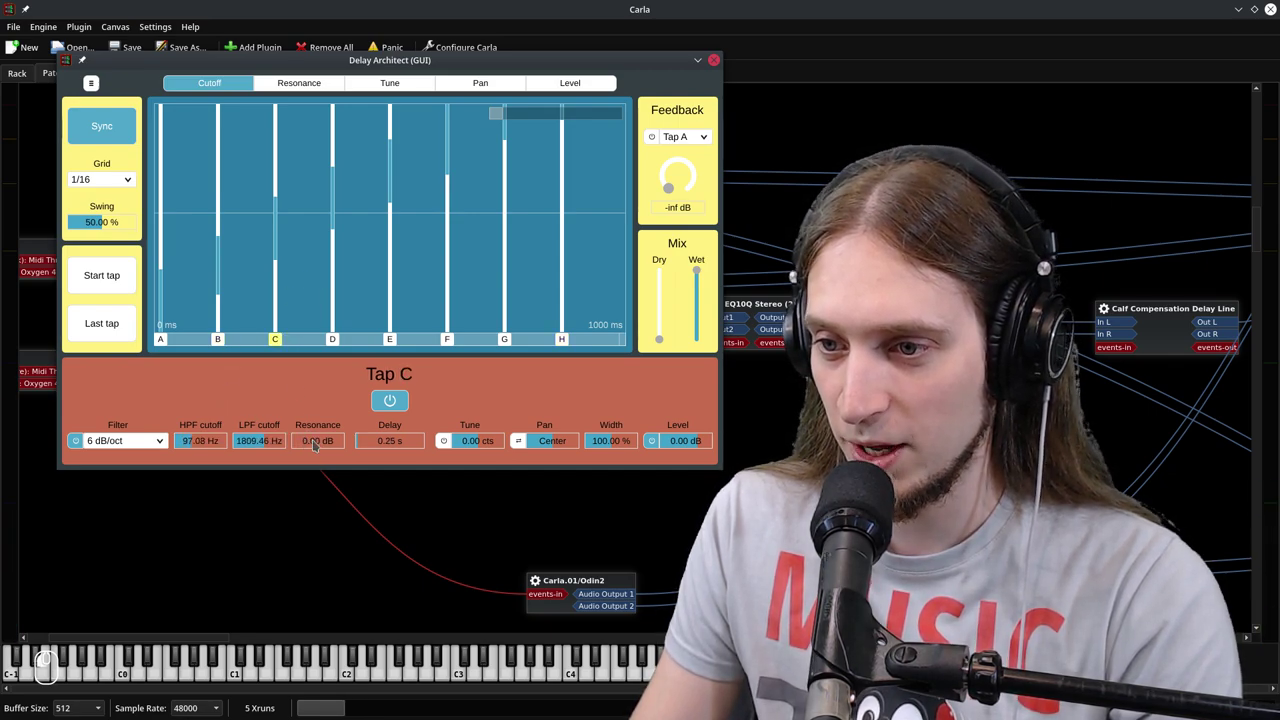
pyautogui.click(332, 340)
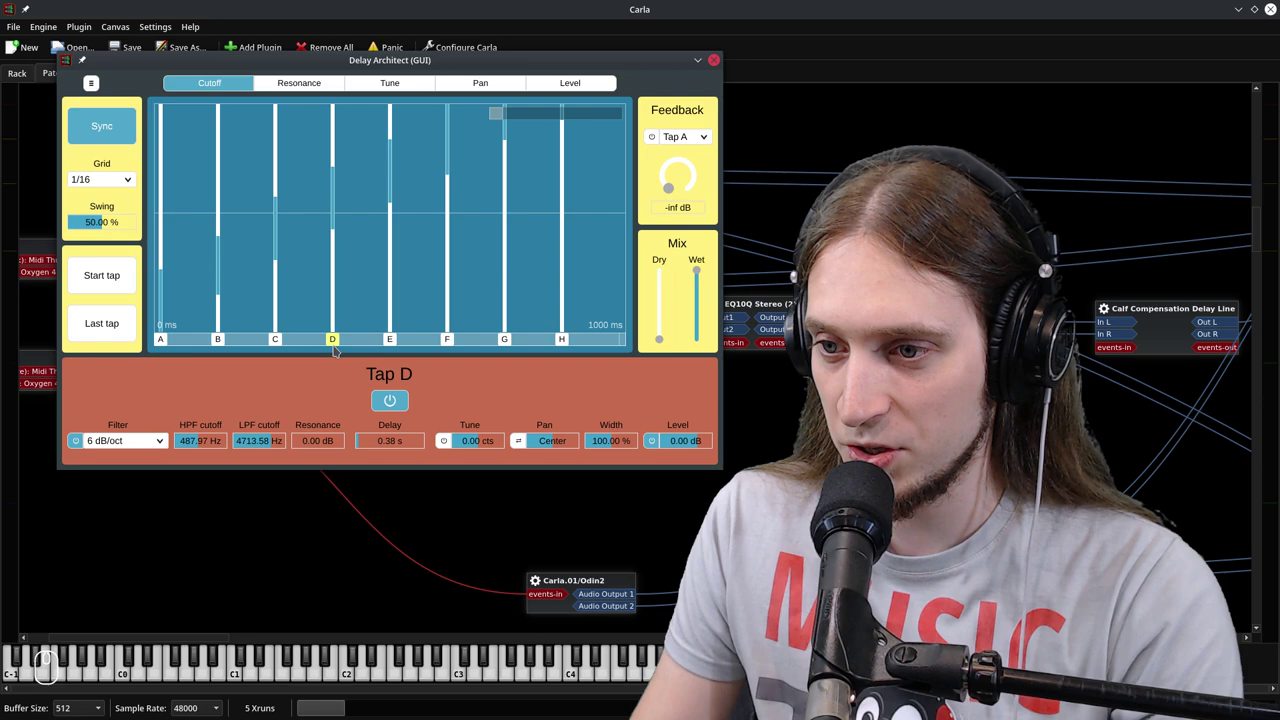
pyautogui.click(389, 341)
# Boost the filter resonance of taps F, H and A
pyautogui.click(447, 340)
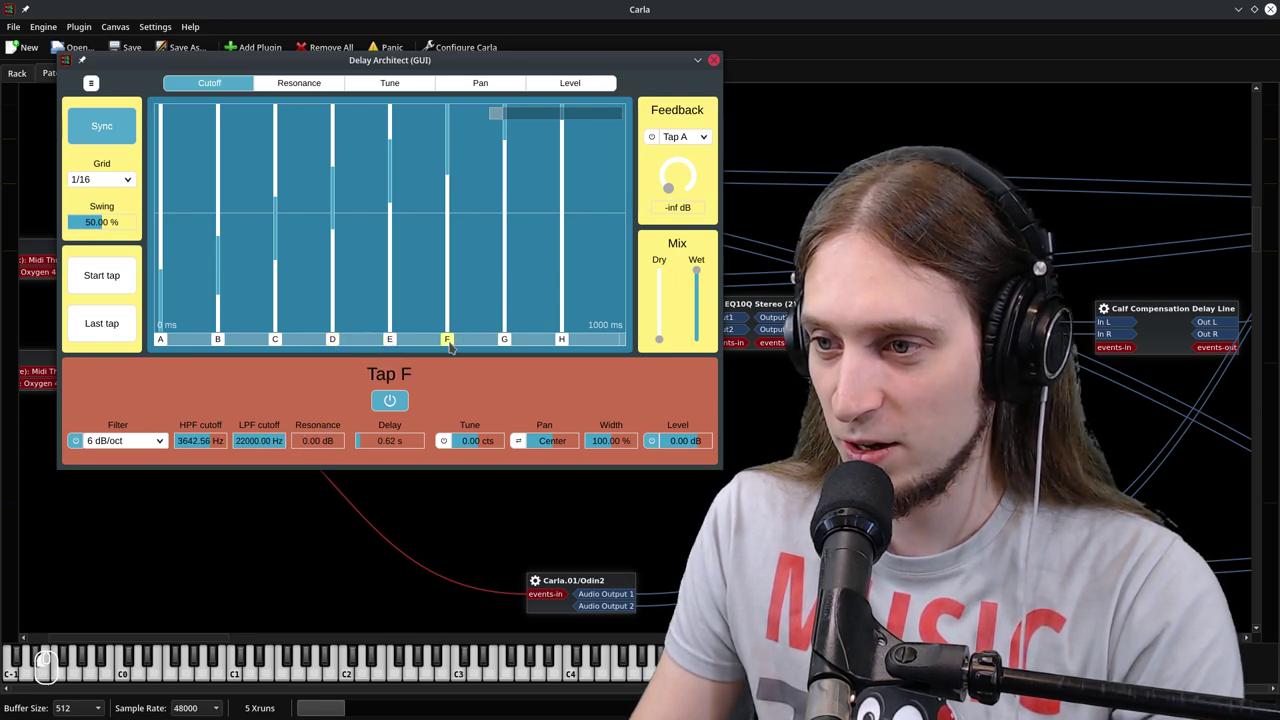
pyautogui.scroll(5, 333, 443)
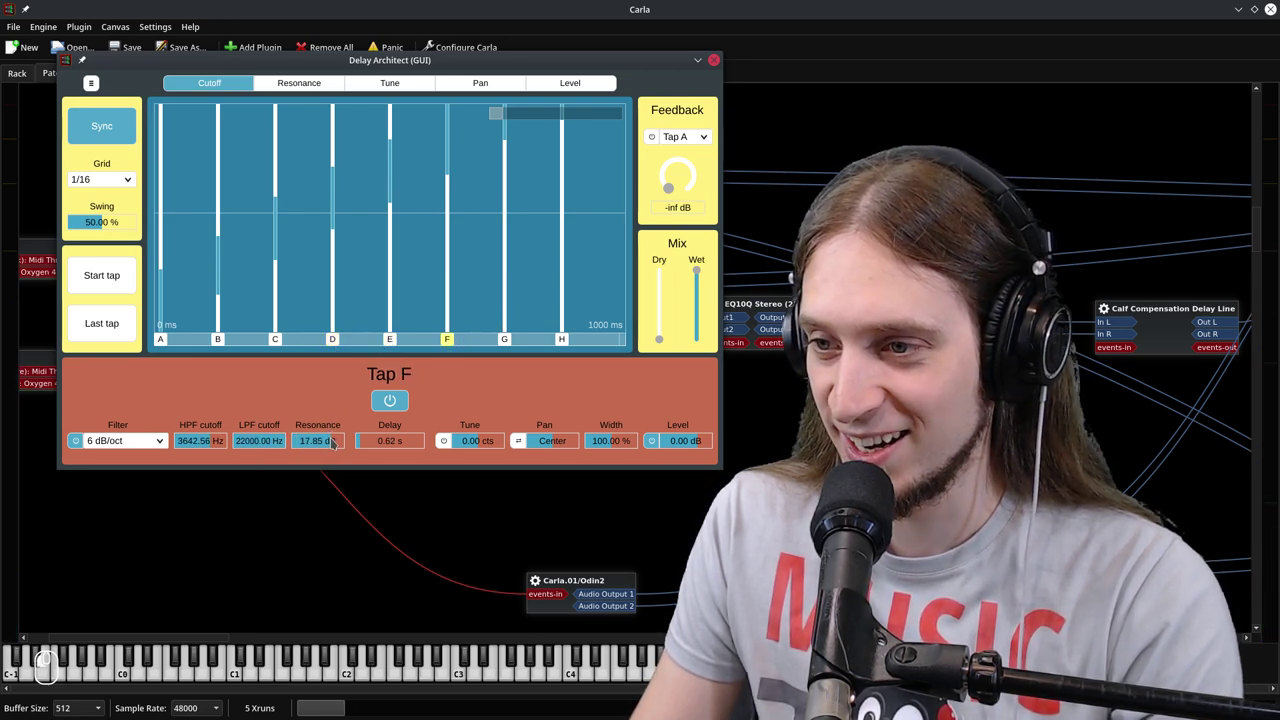
pyautogui.click(504, 340)
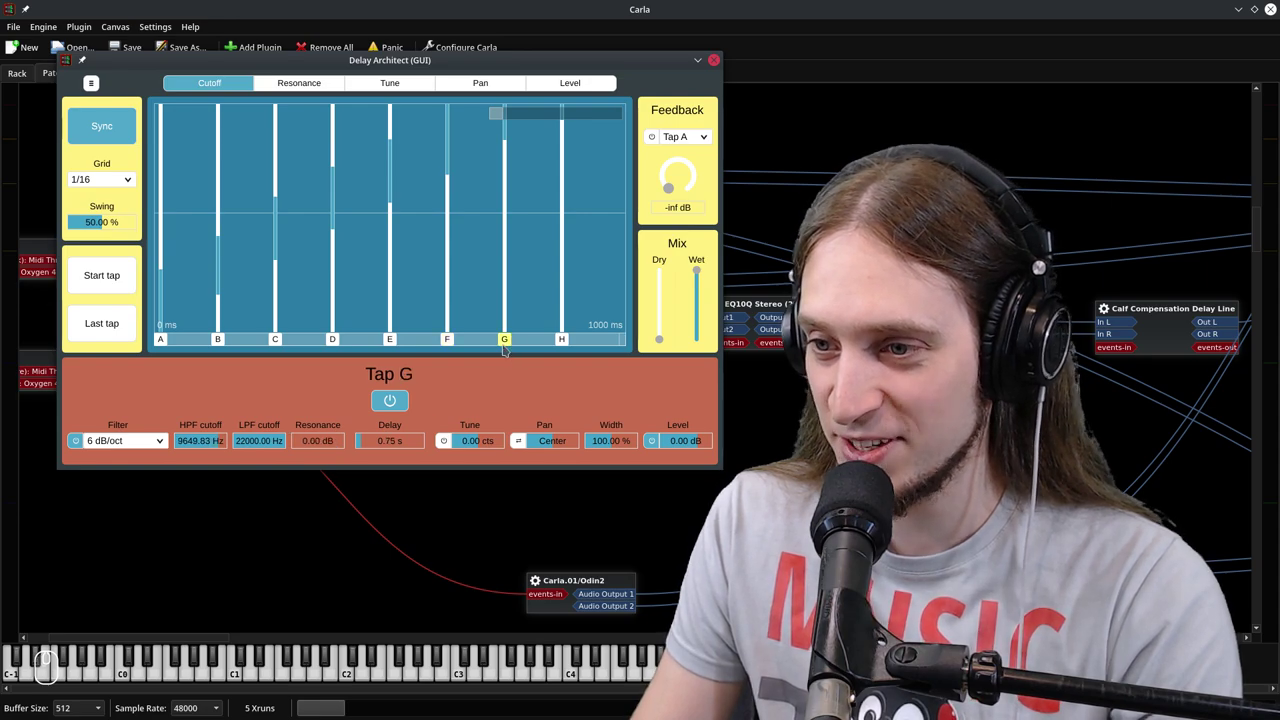
pyautogui.click(562, 340)
pyautogui.scroll(5, 316, 446)
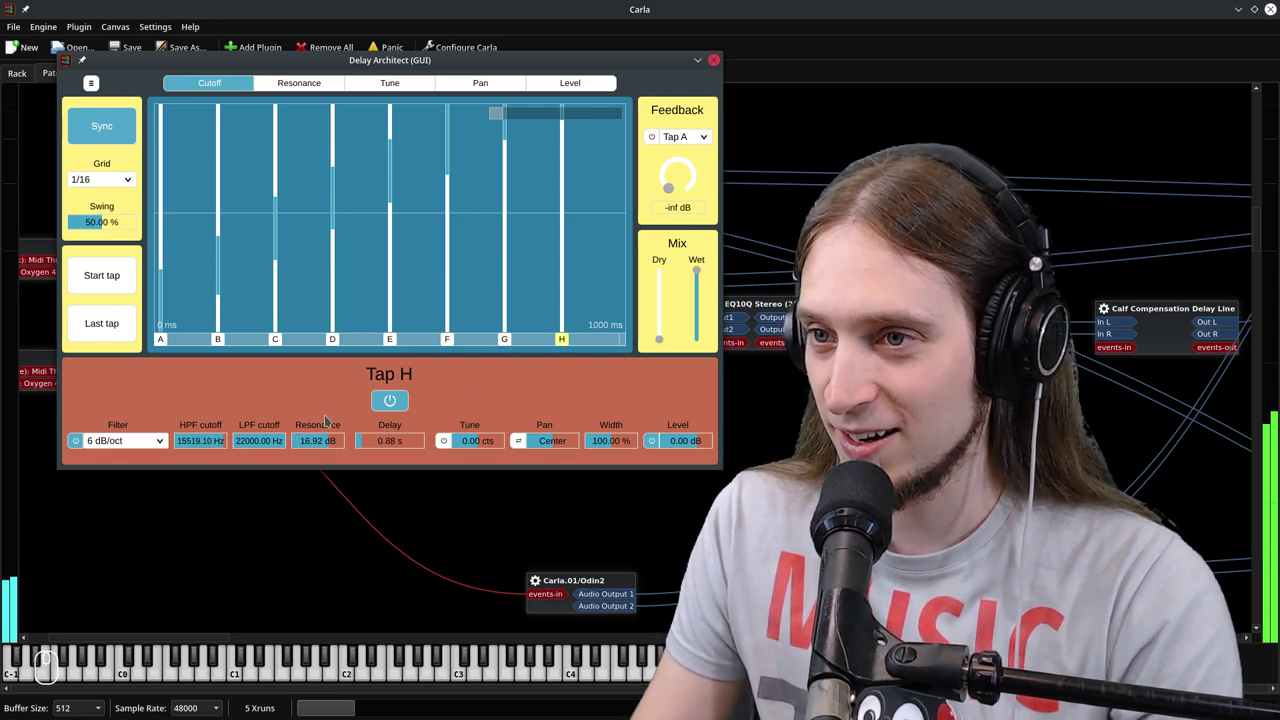
pyautogui.click(160, 339)
pyautogui.scroll(5, 331, 449)
pyautogui.click(217, 339)
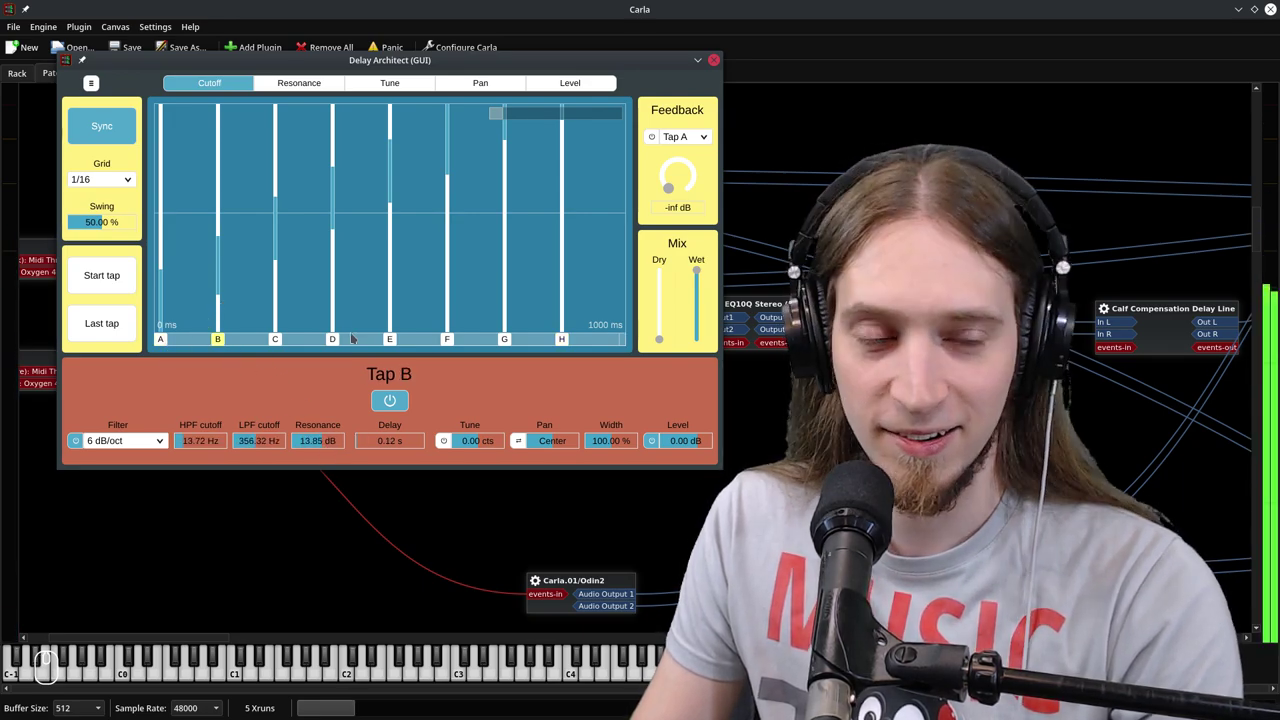
# On the Resonance graph, set Tap B to 16.14 dB and Tap C to 15.44 dB
pyautogui.click(282, 86)
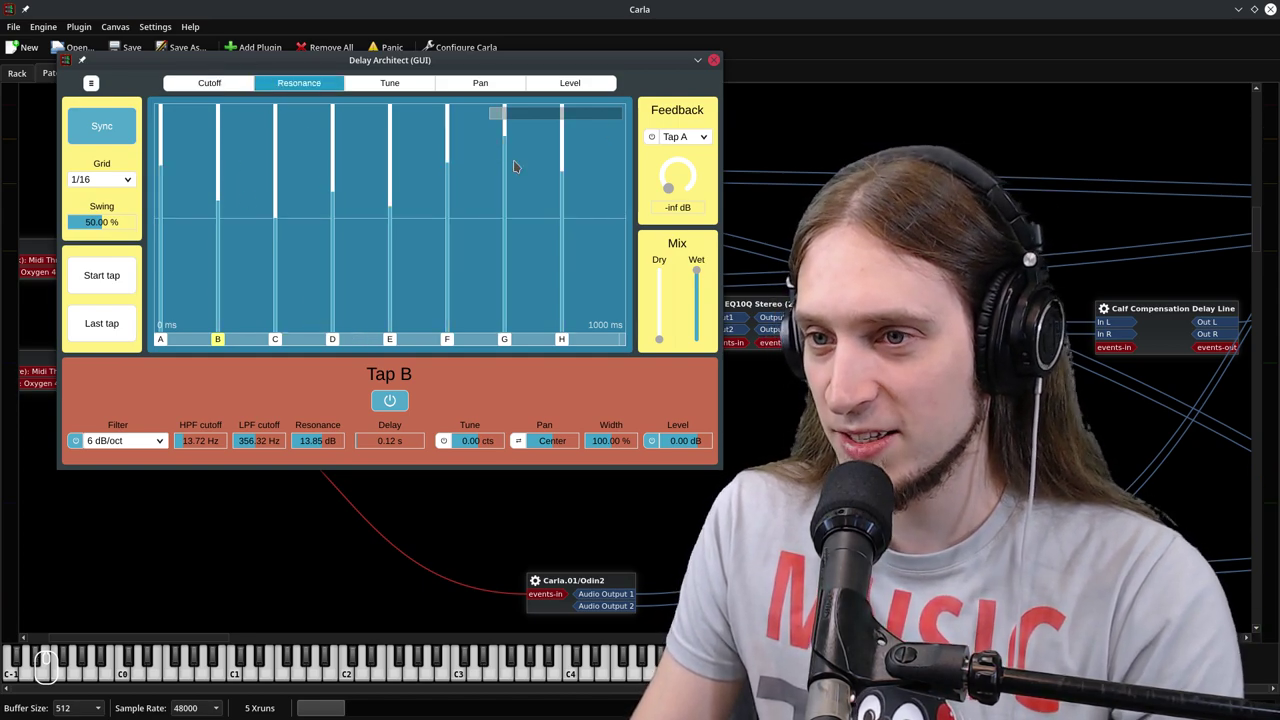
pyautogui.moveTo(214, 193)
pyautogui.mouseDown()
pyautogui.moveTo(220, 122)
pyautogui.moveTo(219, 180)
pyautogui.mouseUp()
pyautogui.moveTo(278, 246); pyautogui.dragTo(277, 196)
pyautogui.moveTo(316, 440); pyautogui.dragTo(323, 451)
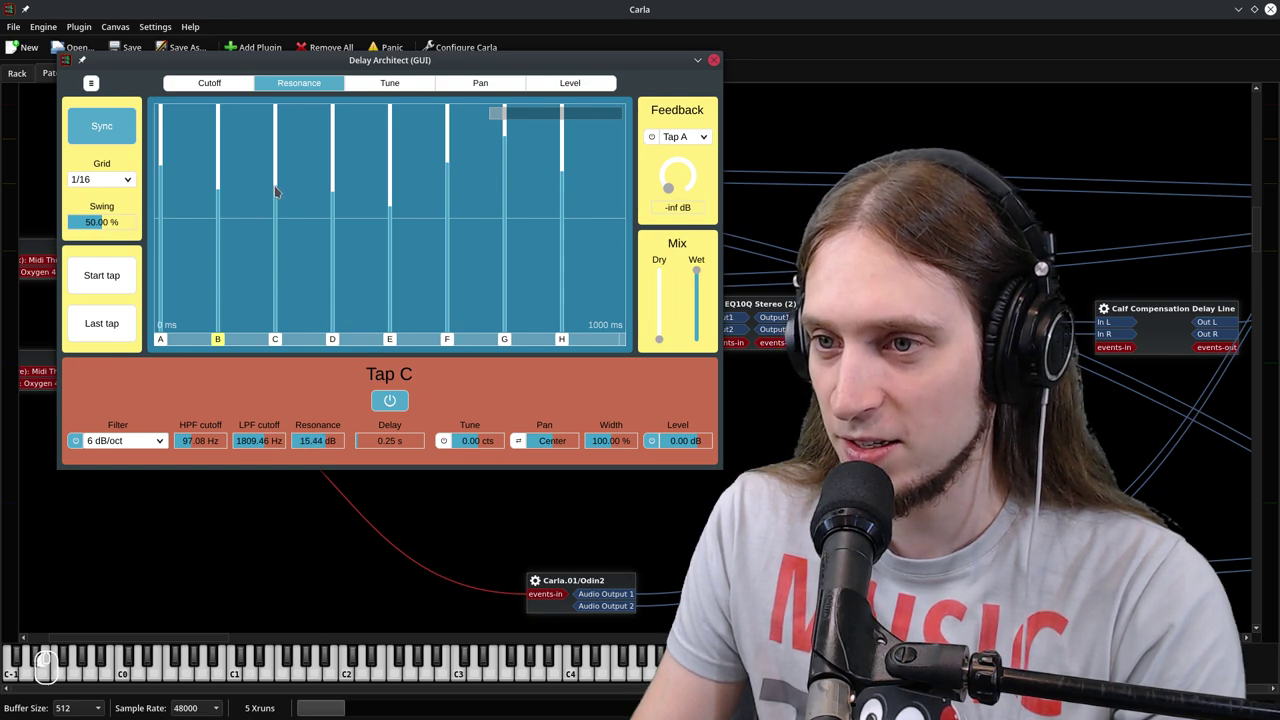
pyautogui.click(221, 184)
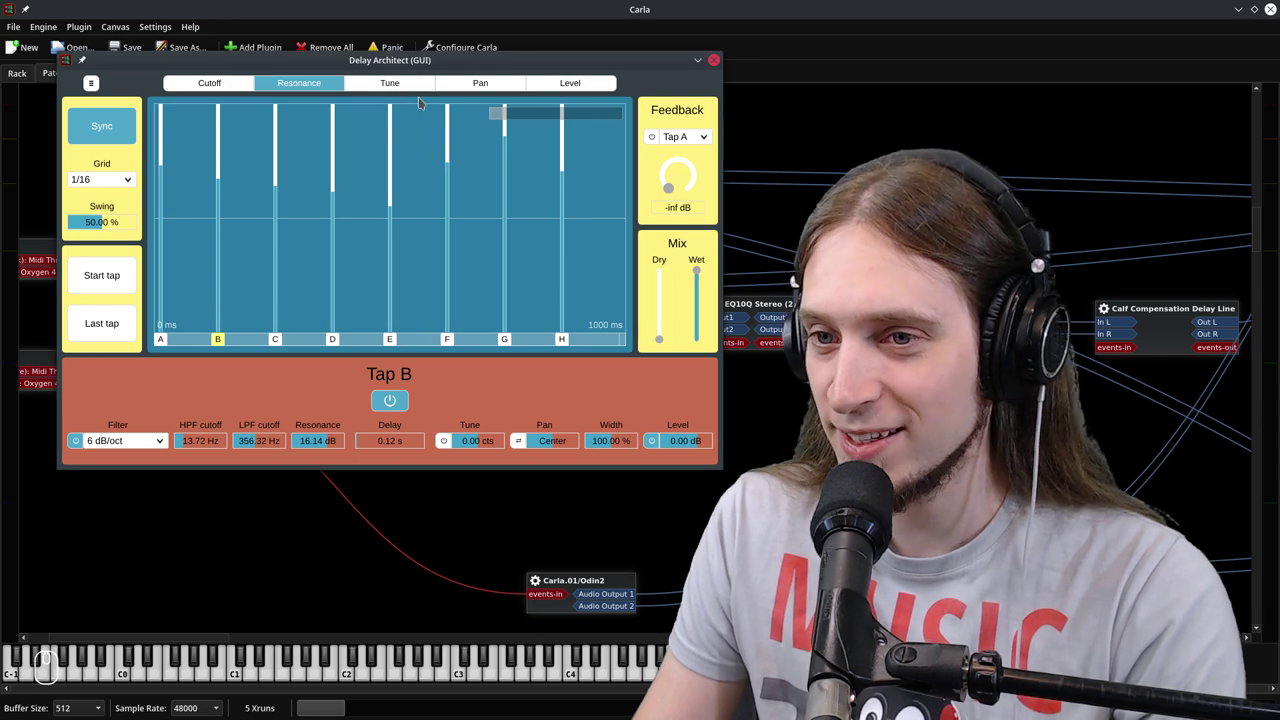
# In the Tune graph, keep Tap A near zero and pitch taps B–G steeply down, G an octave
pyautogui.click(391, 84)
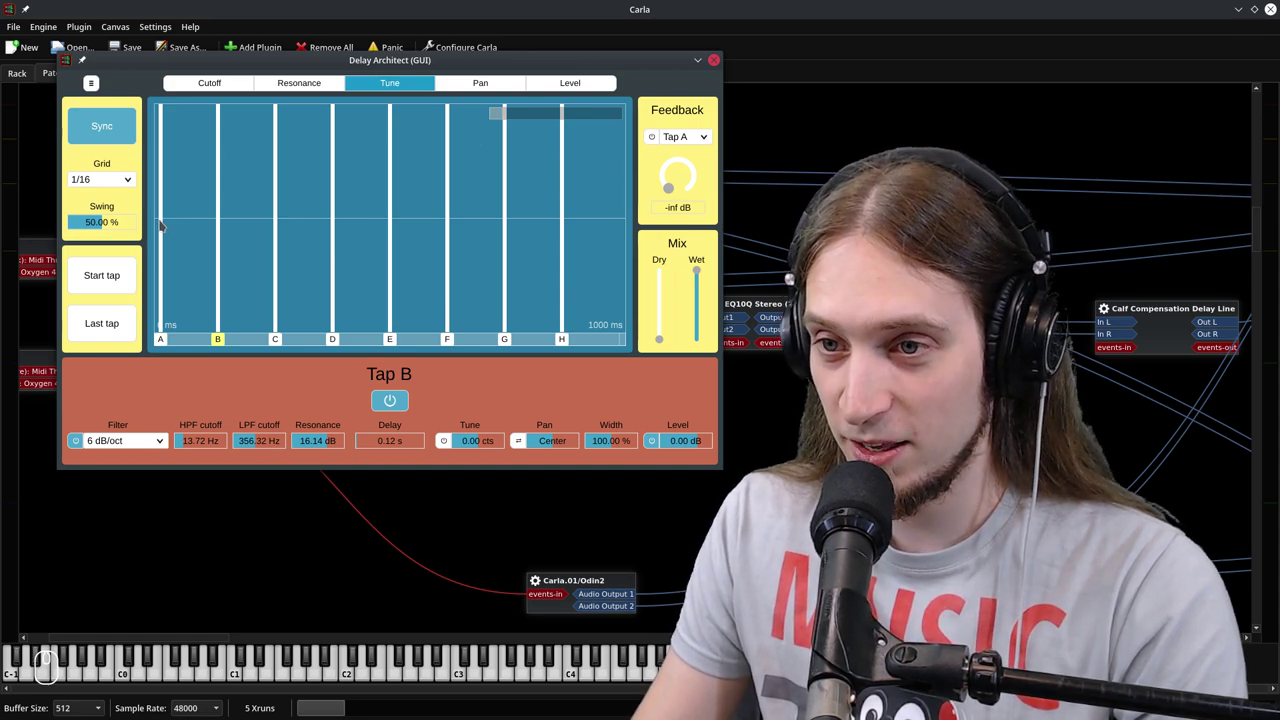
pyautogui.moveTo(160, 226); pyautogui.dragTo(173, 185)
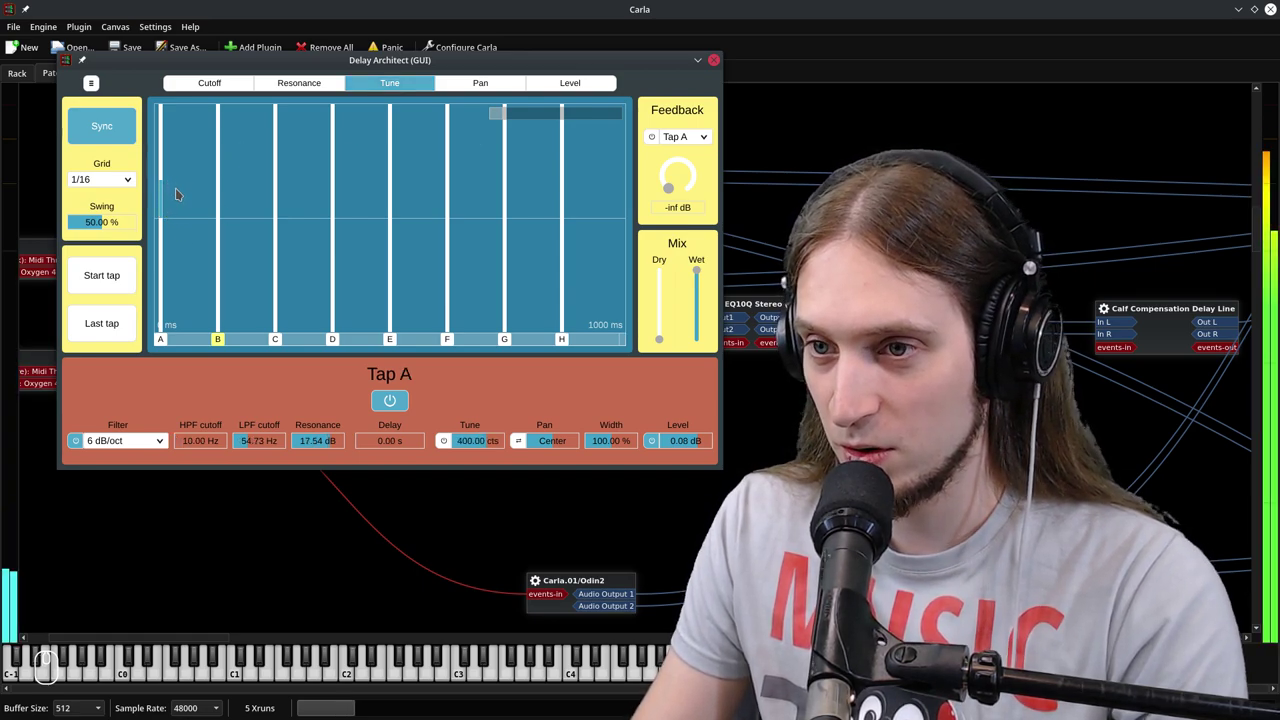
pyautogui.moveTo(160, 224)
pyautogui.mouseDown()
pyautogui.moveTo(220, 228)
pyautogui.moveTo(217, 266)
pyautogui.mouseUp()
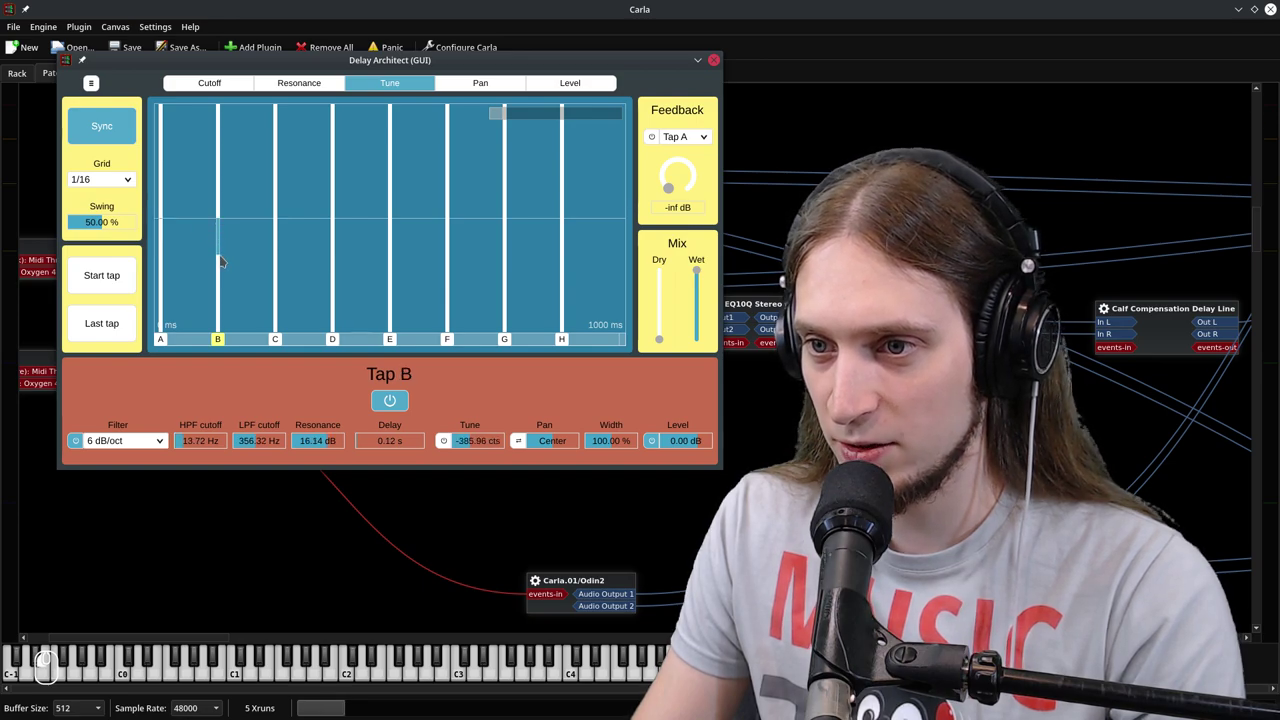
pyautogui.click(277, 280)
pyautogui.moveTo(331, 287); pyautogui.dragTo(334, 294)
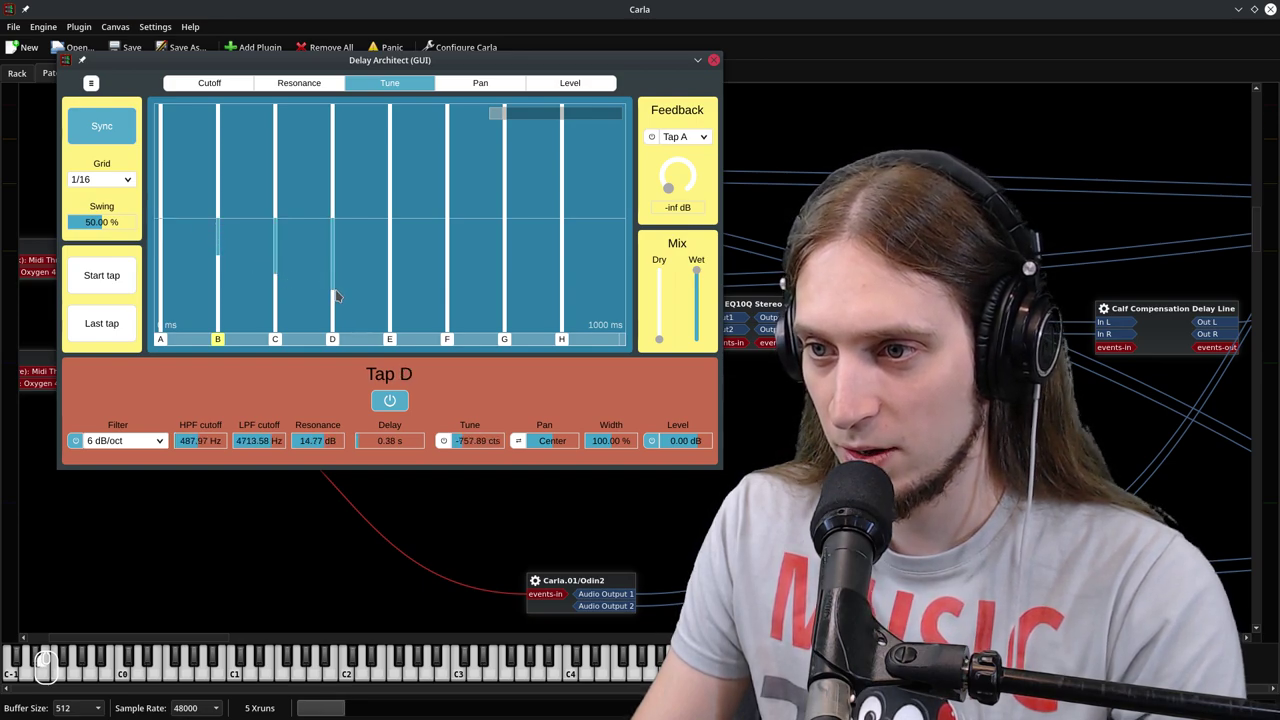
pyautogui.click(391, 320)
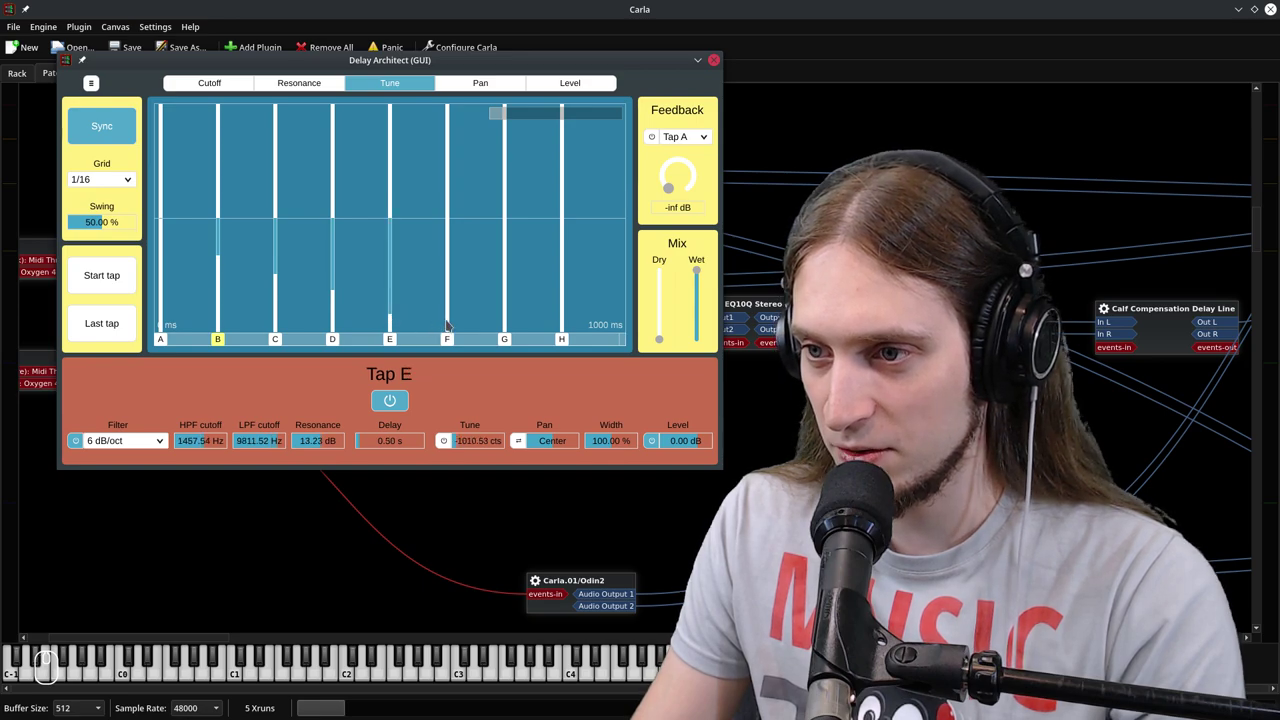
pyautogui.click(448, 330)
pyautogui.click(505, 332)
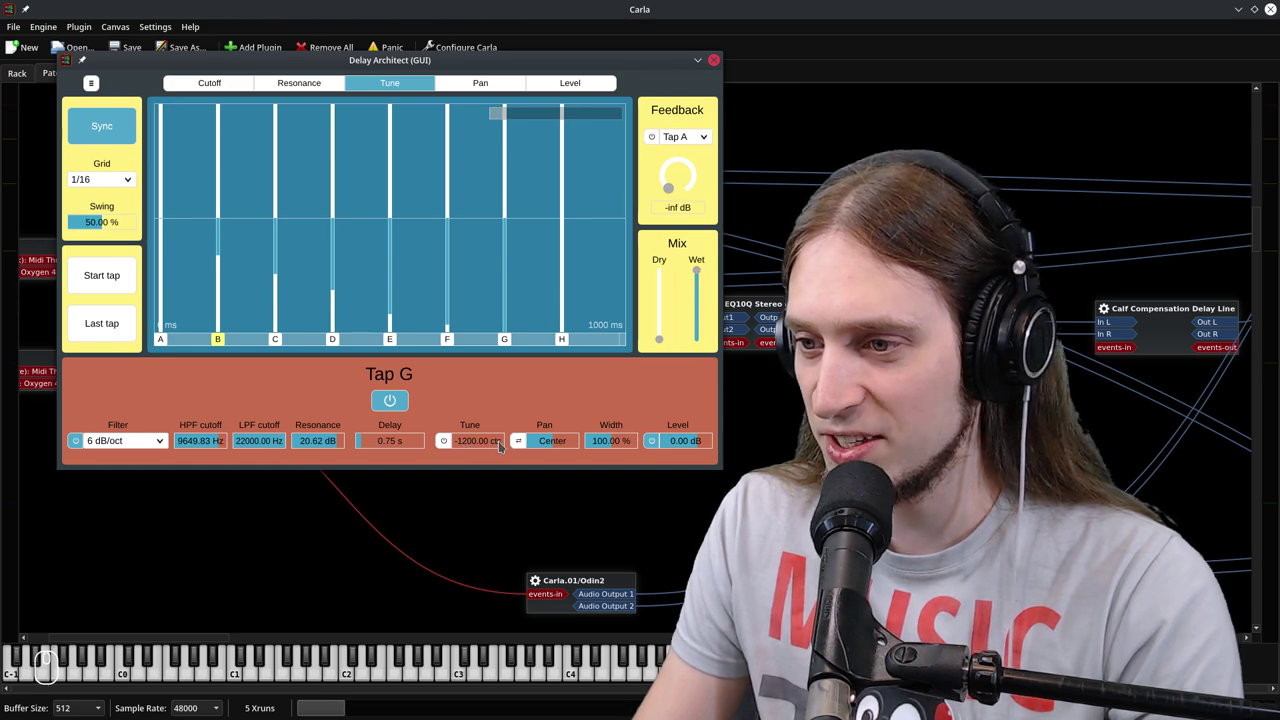
# Rework tunings gently: B and C near zero, D -56.14, F -161.40, G -259.65 cents
pyautogui.click(219, 260)
pyautogui.moveTo(222, 260); pyautogui.dragTo(231, 225)
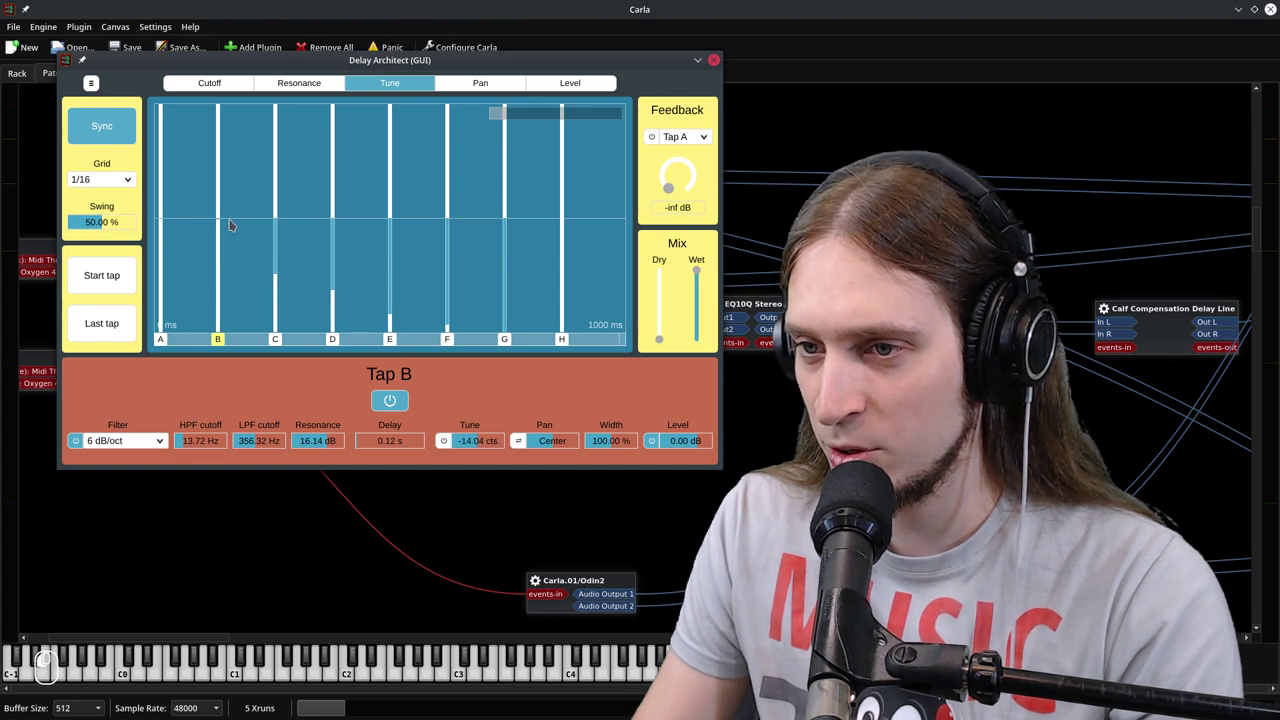
pyautogui.moveTo(278, 282); pyautogui.dragTo(284, 228)
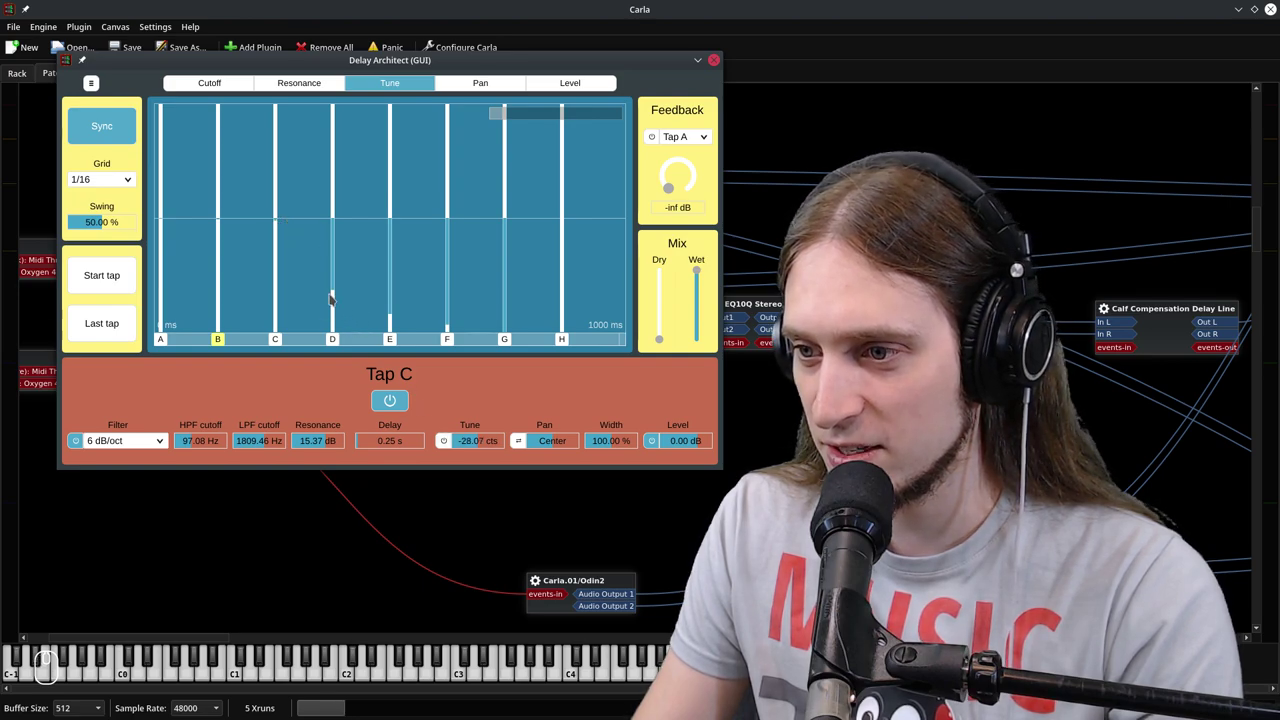
pyautogui.moveTo(331, 294); pyautogui.dragTo(325, 230)
pyautogui.moveTo(390, 326); pyautogui.dragTo(389, 234)
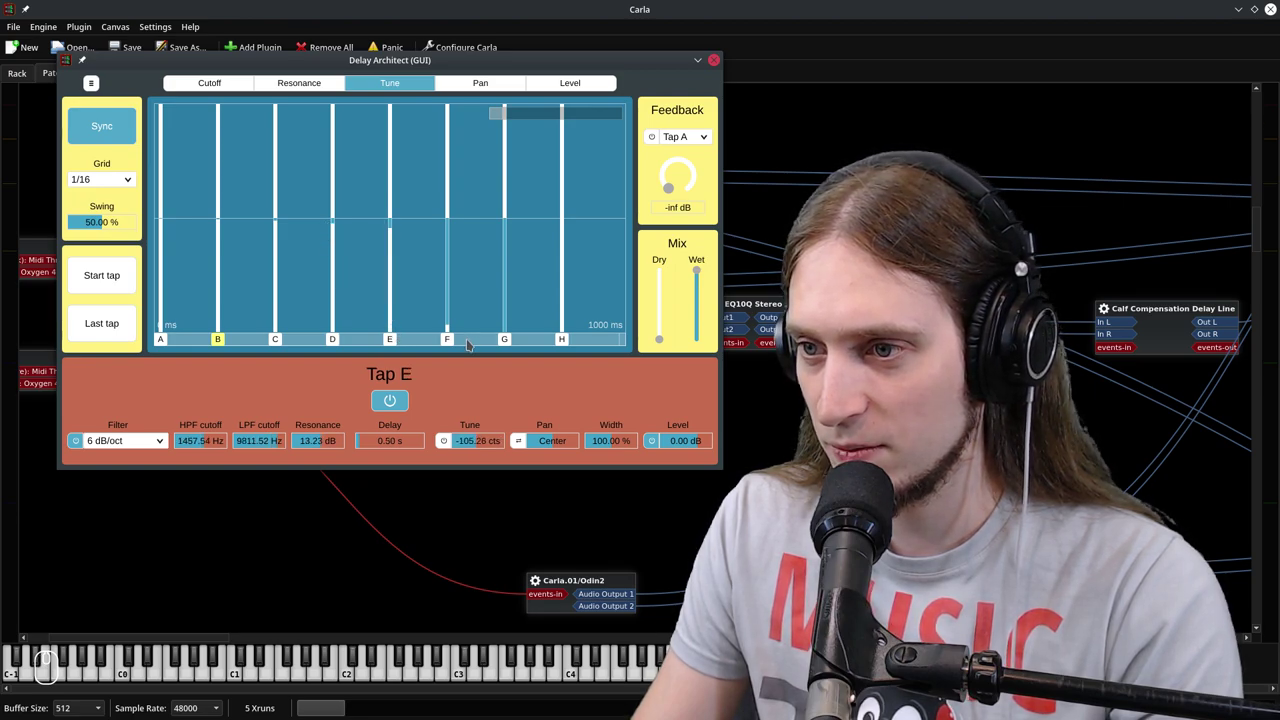
pyautogui.moveTo(447, 330); pyautogui.dragTo(434, 240)
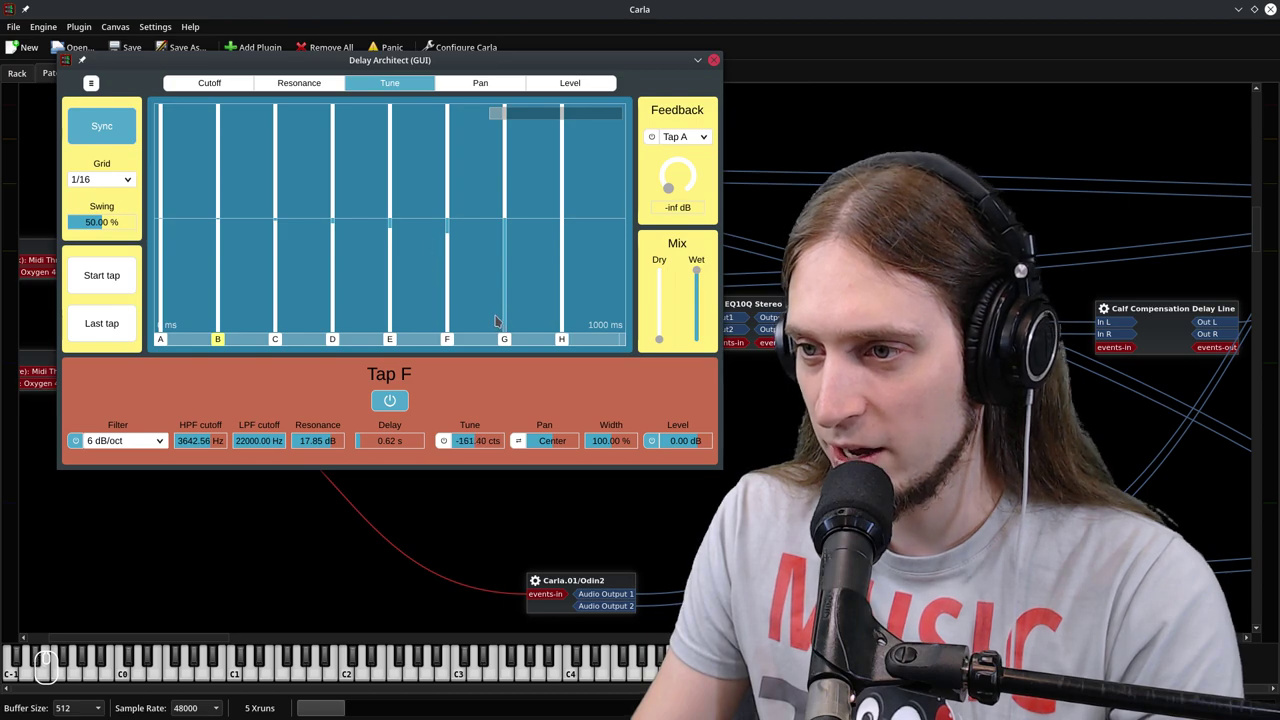
pyautogui.moveTo(508, 328)
pyautogui.mouseDown()
pyautogui.moveTo(509, 239)
pyautogui.moveTo(561, 258)
pyautogui.mouseUp()
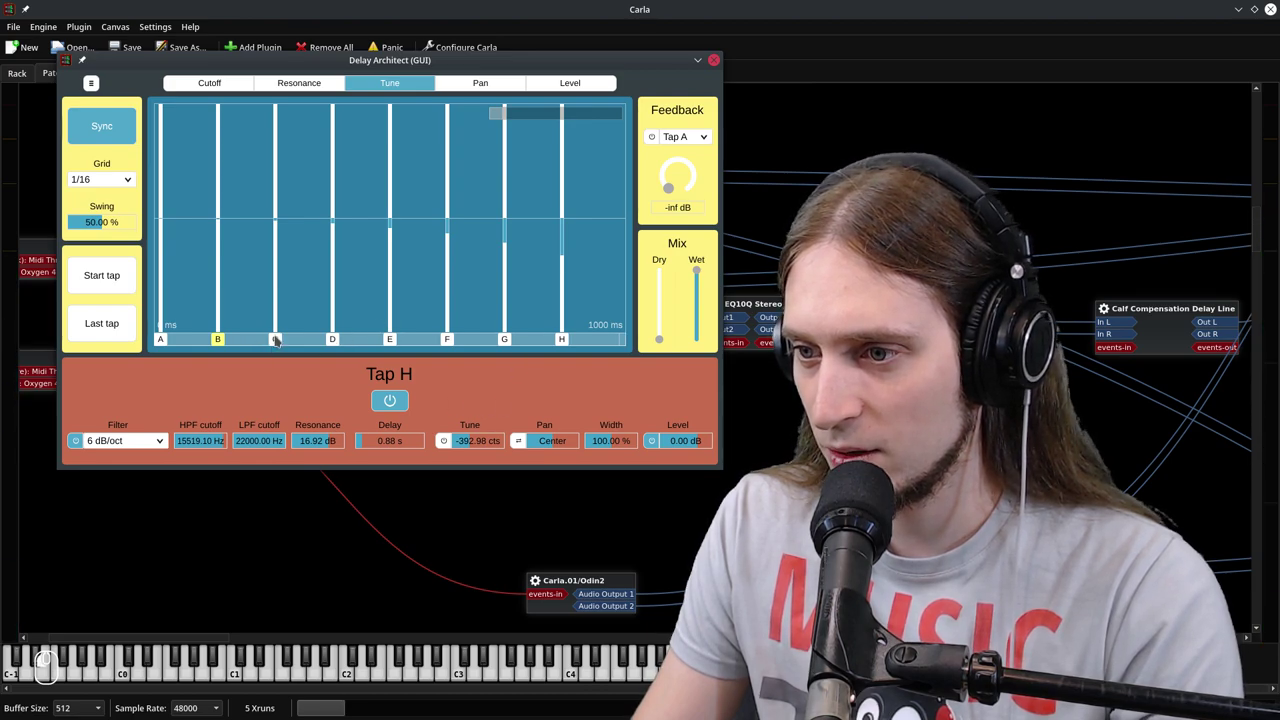
pyautogui.click(275, 339)
pyautogui.click(219, 339)
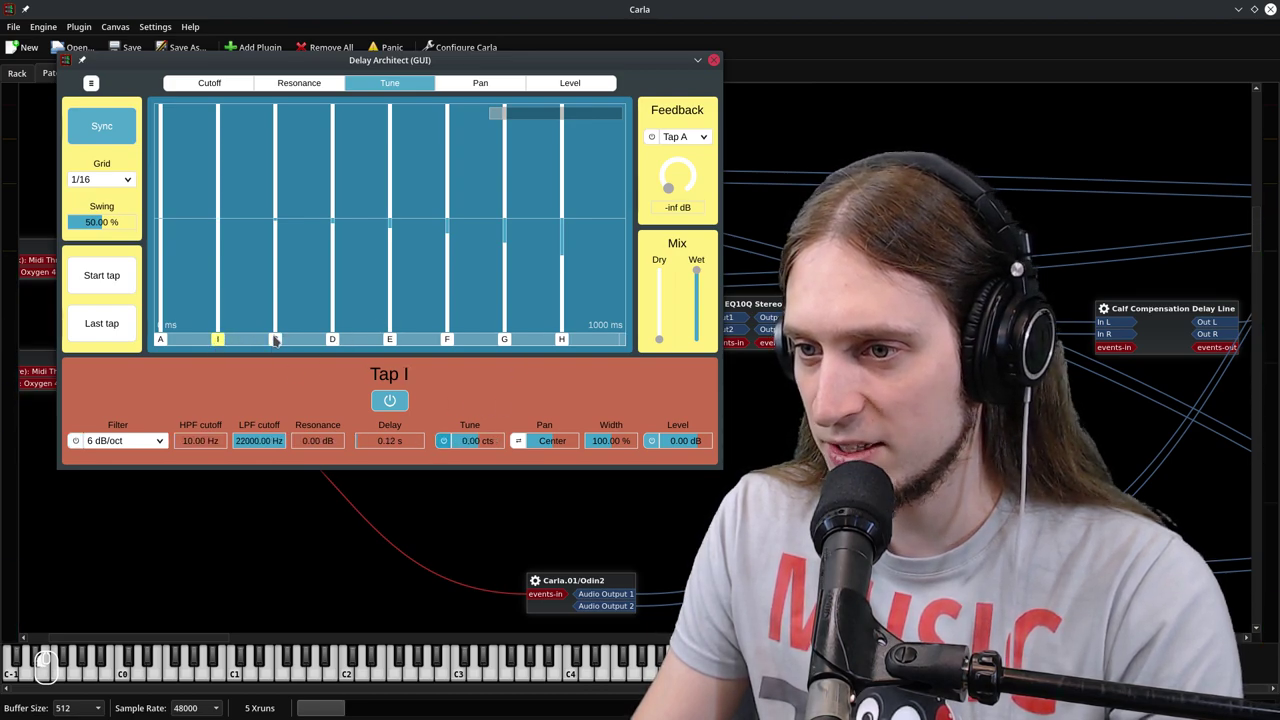
pyautogui.click(275, 339)
pyautogui.click(332, 339)
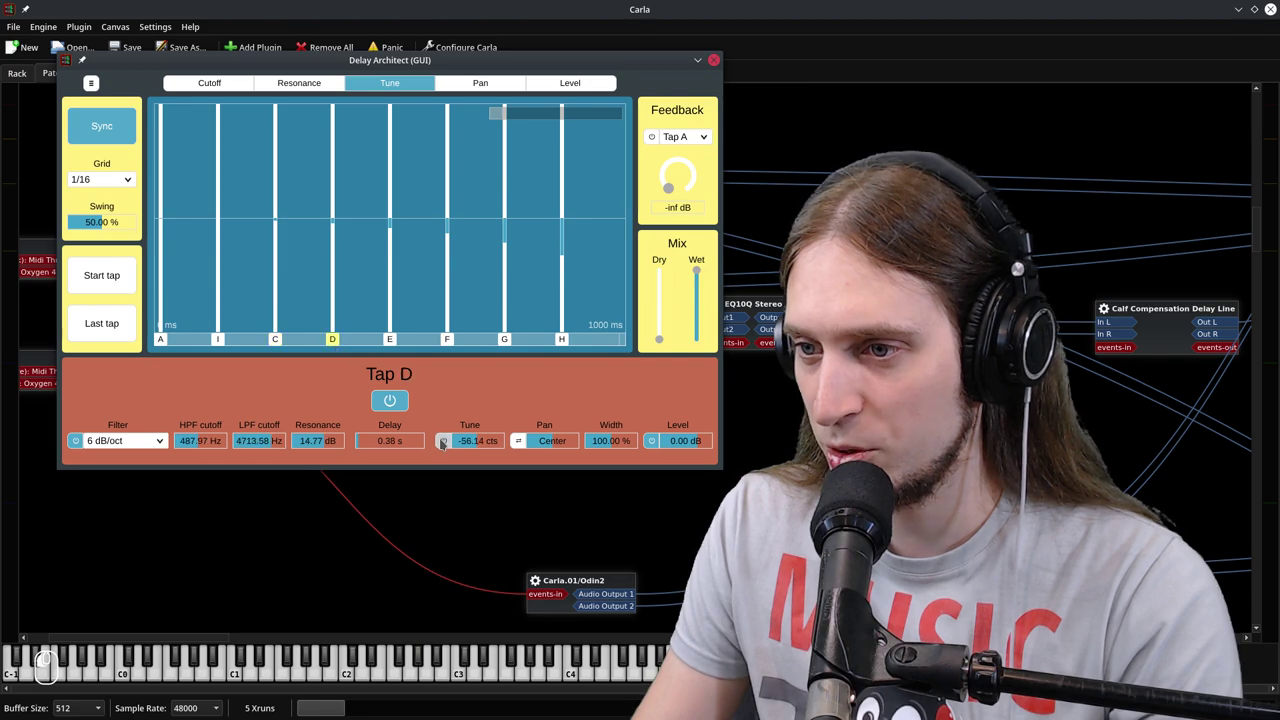
pyautogui.click(390, 339)
pyautogui.click(447, 339)
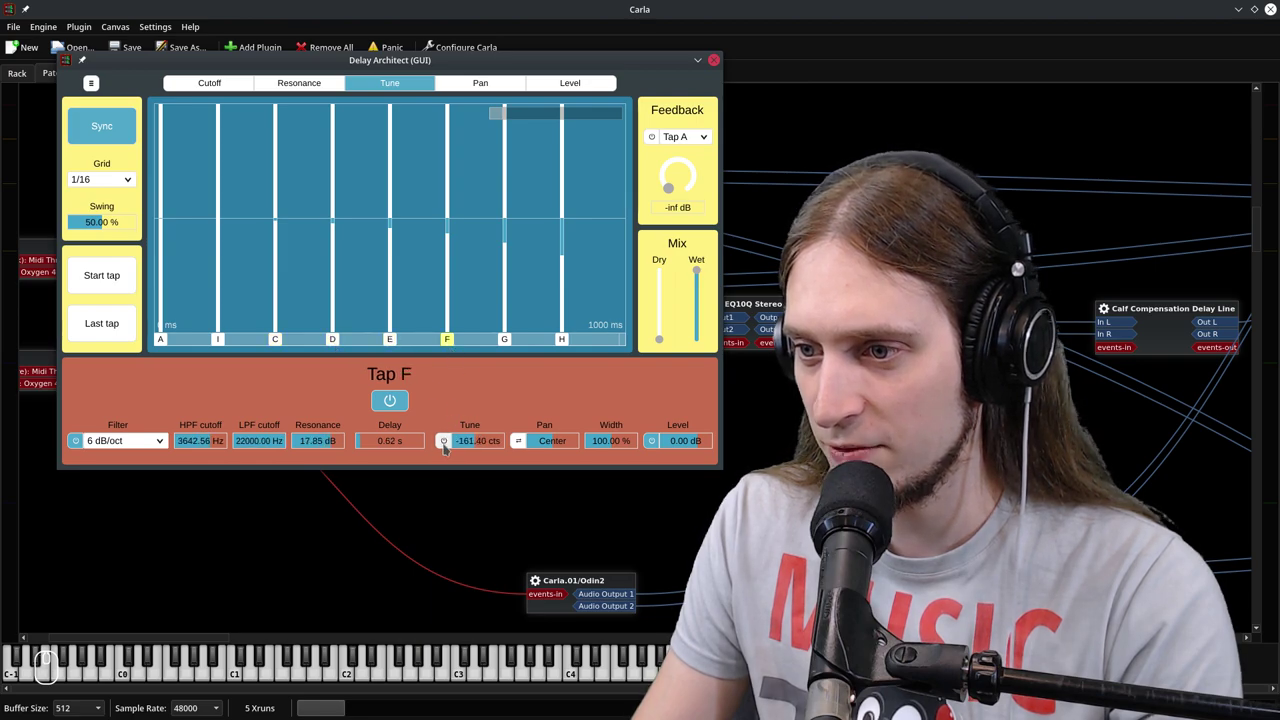
pyautogui.click(505, 339)
pyautogui.click(561, 339)
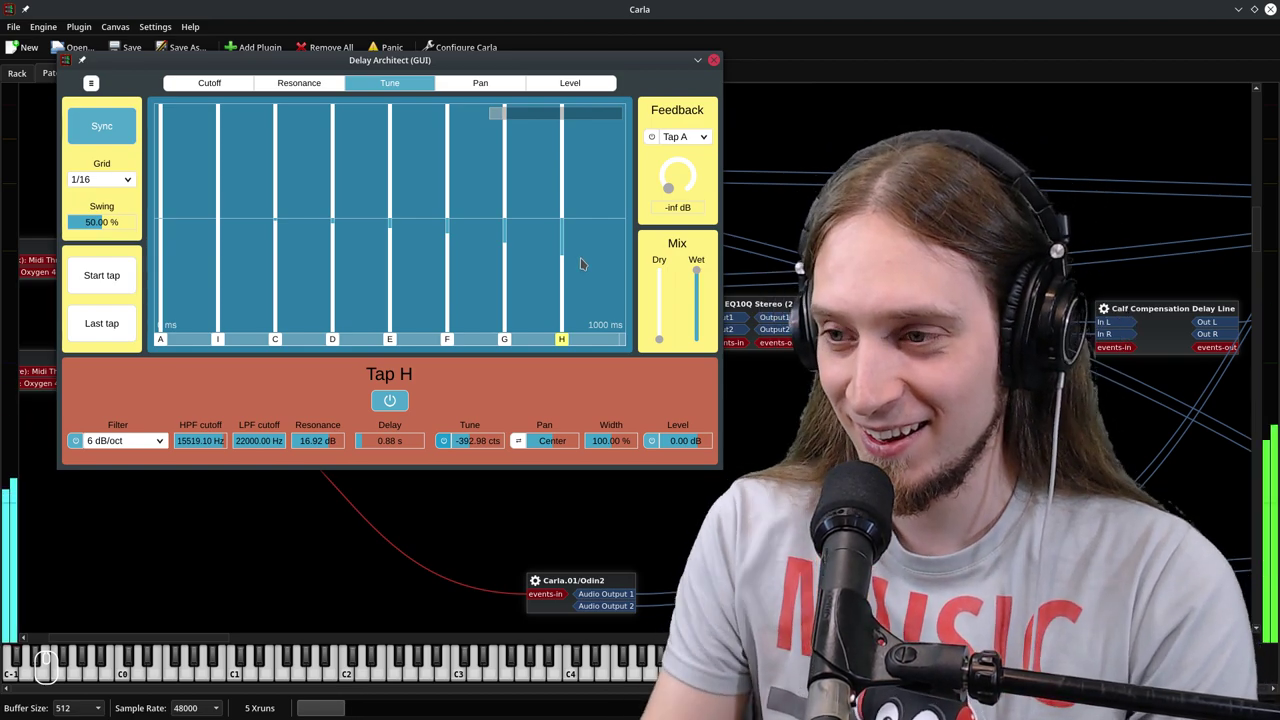
# Pan taps alternately: I and D right, C and E (72%) left, F 34% right, G 37% left
pyautogui.click(481, 85)
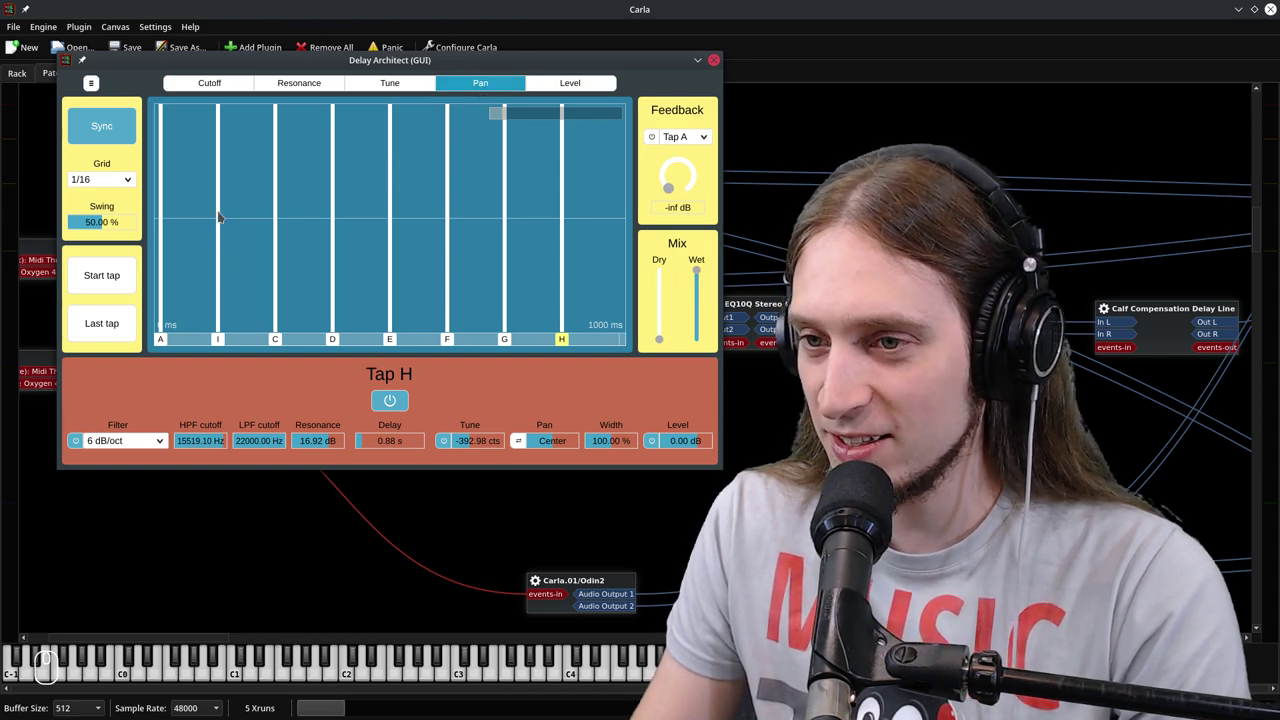
pyautogui.moveTo(218, 214); pyautogui.dragTo(229, 177)
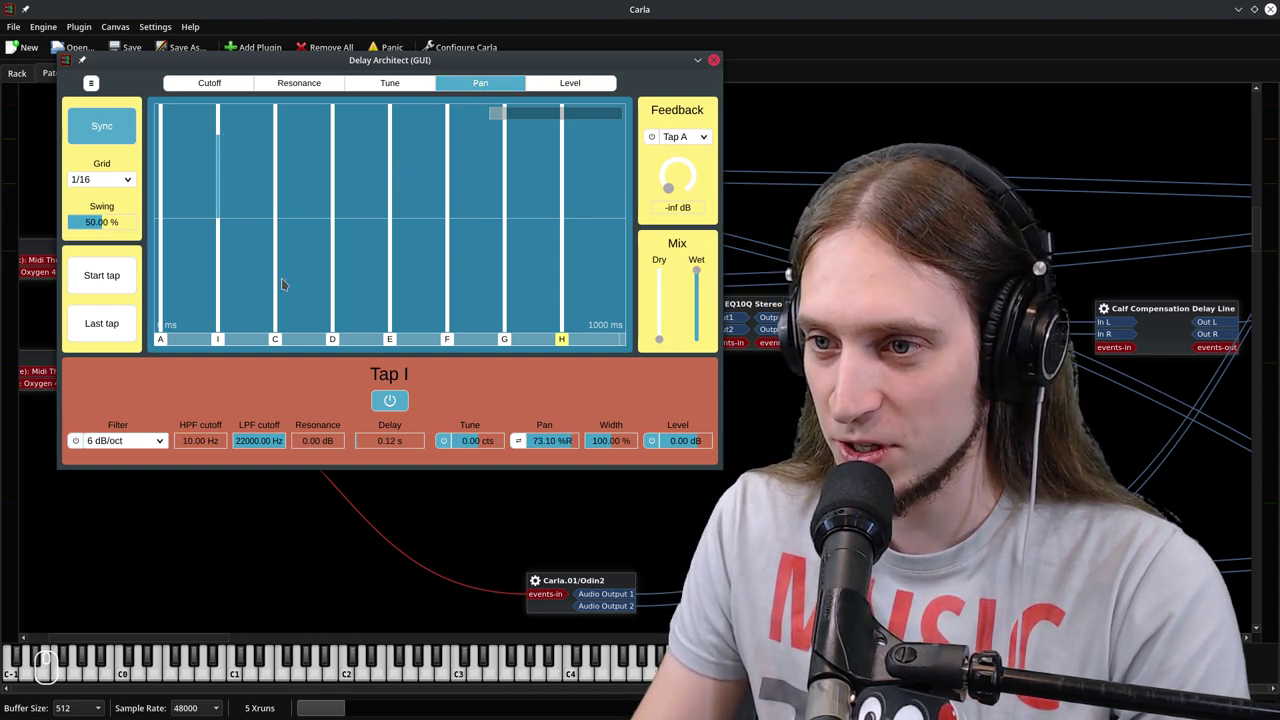
pyautogui.moveTo(278, 300)
pyautogui.mouseDown()
pyautogui.moveTo(278, 335)
pyautogui.moveTo(278, 297)
pyautogui.mouseUp()
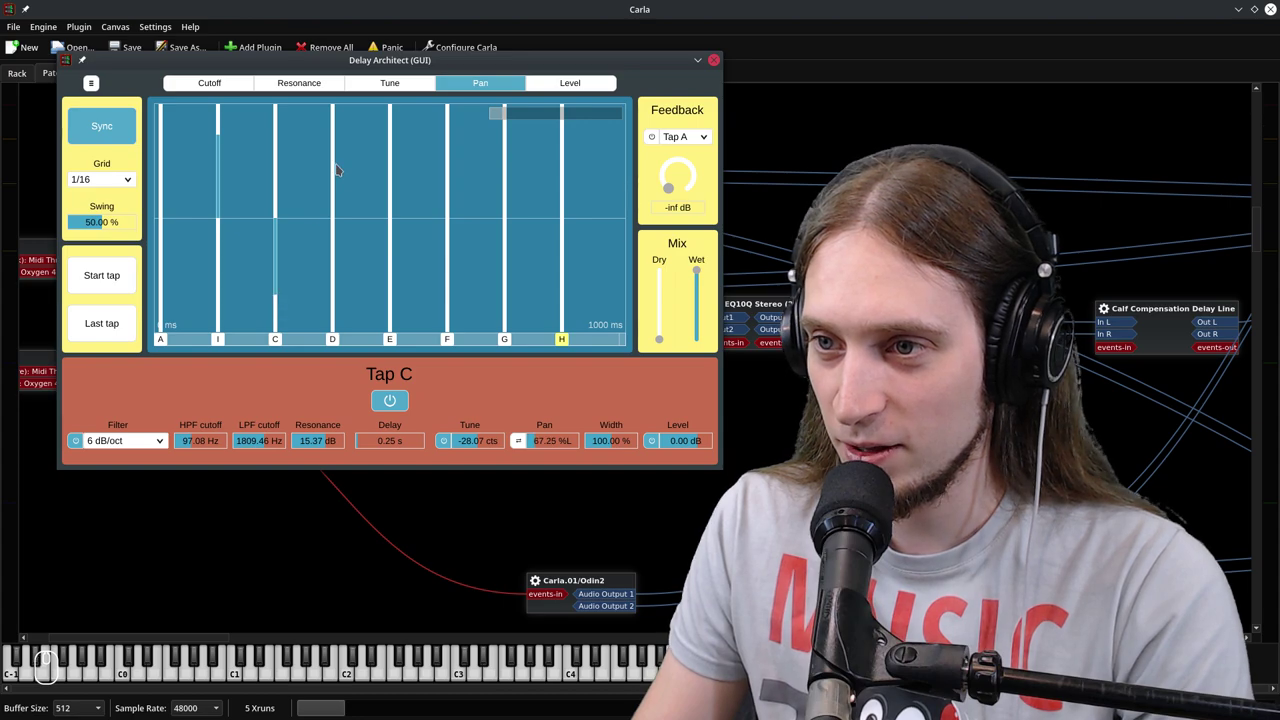
pyautogui.moveTo(333, 165); pyautogui.dragTo(333, 141)
pyautogui.moveTo(391, 263); pyautogui.dragTo(393, 303)
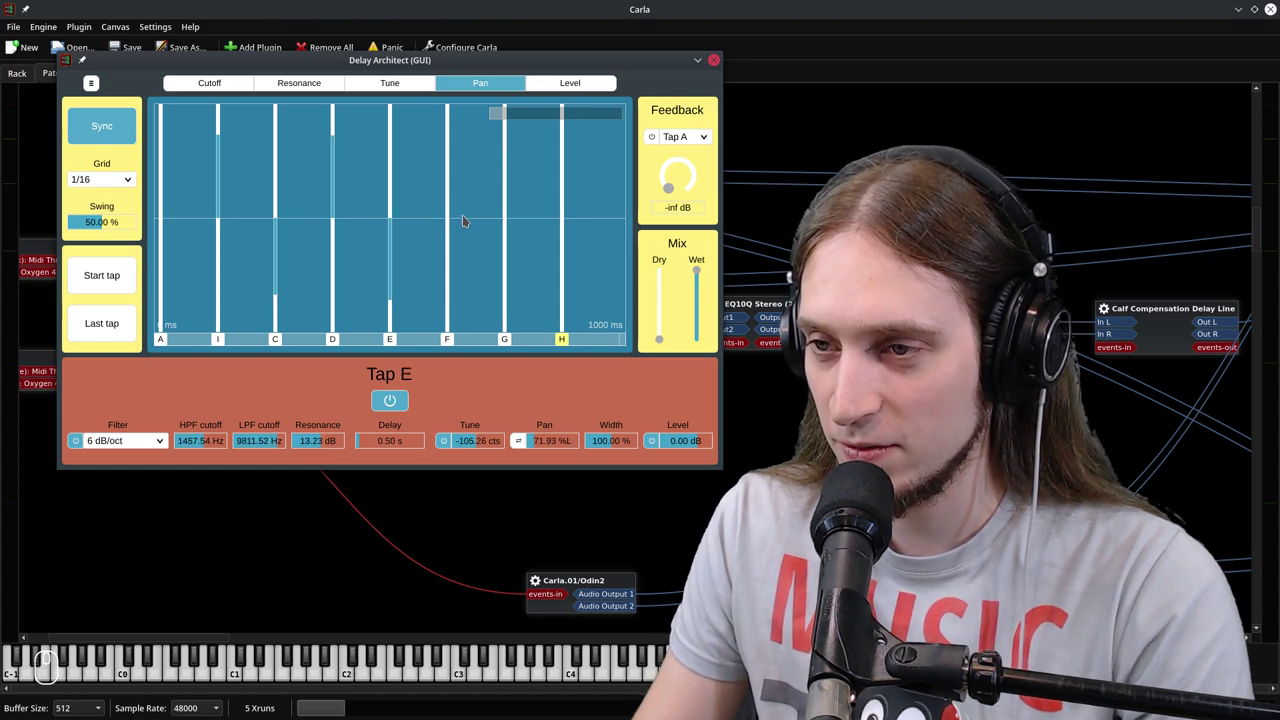
pyautogui.moveTo(448, 214); pyautogui.dragTo(448, 178)
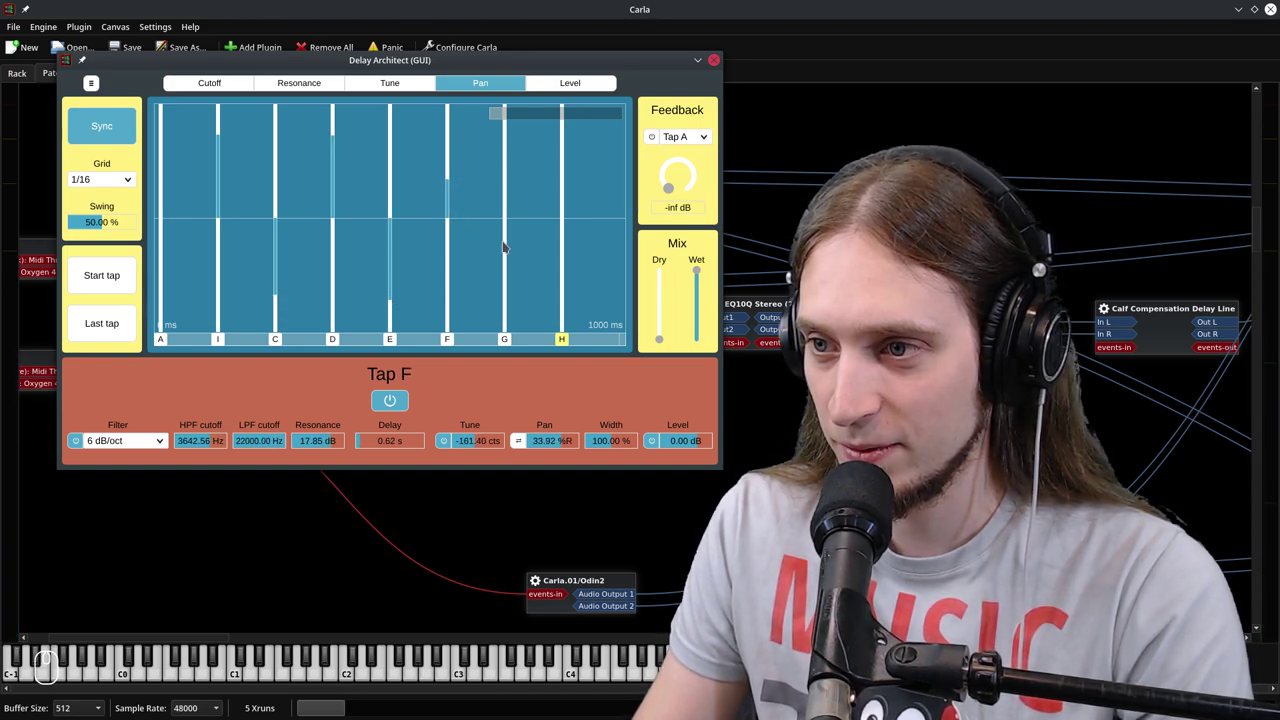
pyautogui.moveTo(507, 275); pyautogui.dragTo(505, 265)
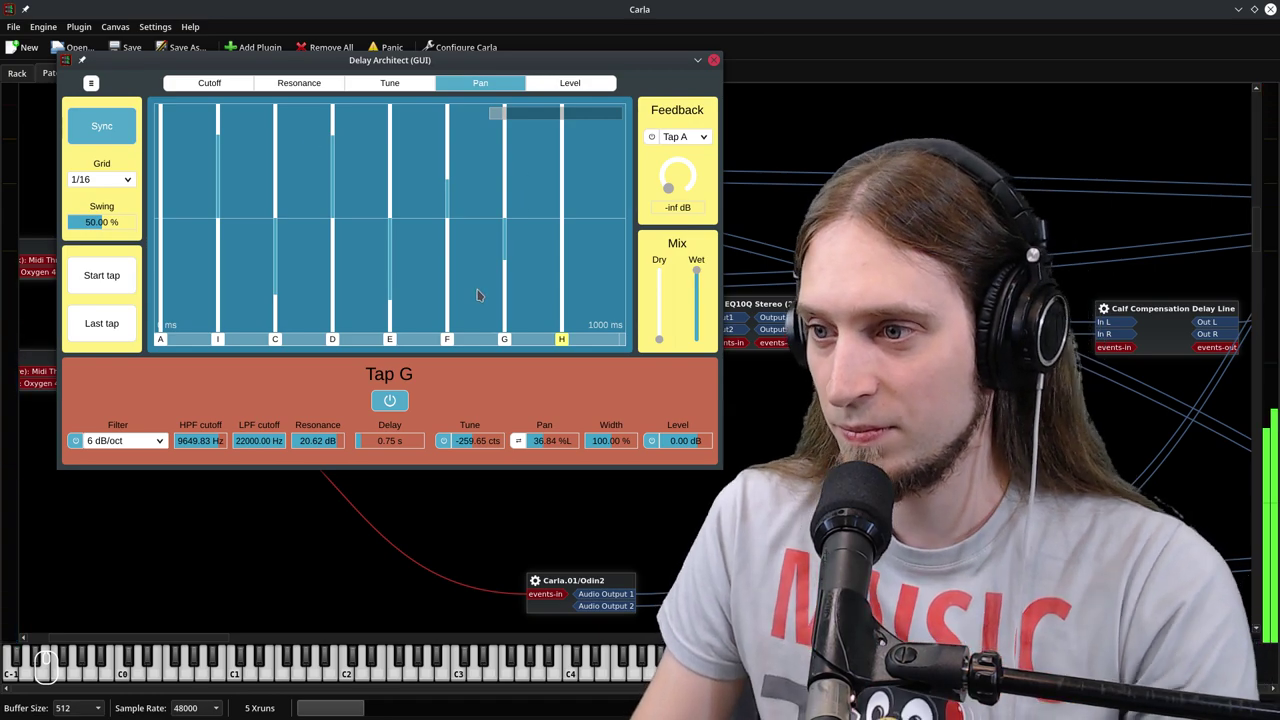
# Enable the feedback section with Tap C as its source
pyautogui.click(652, 137)
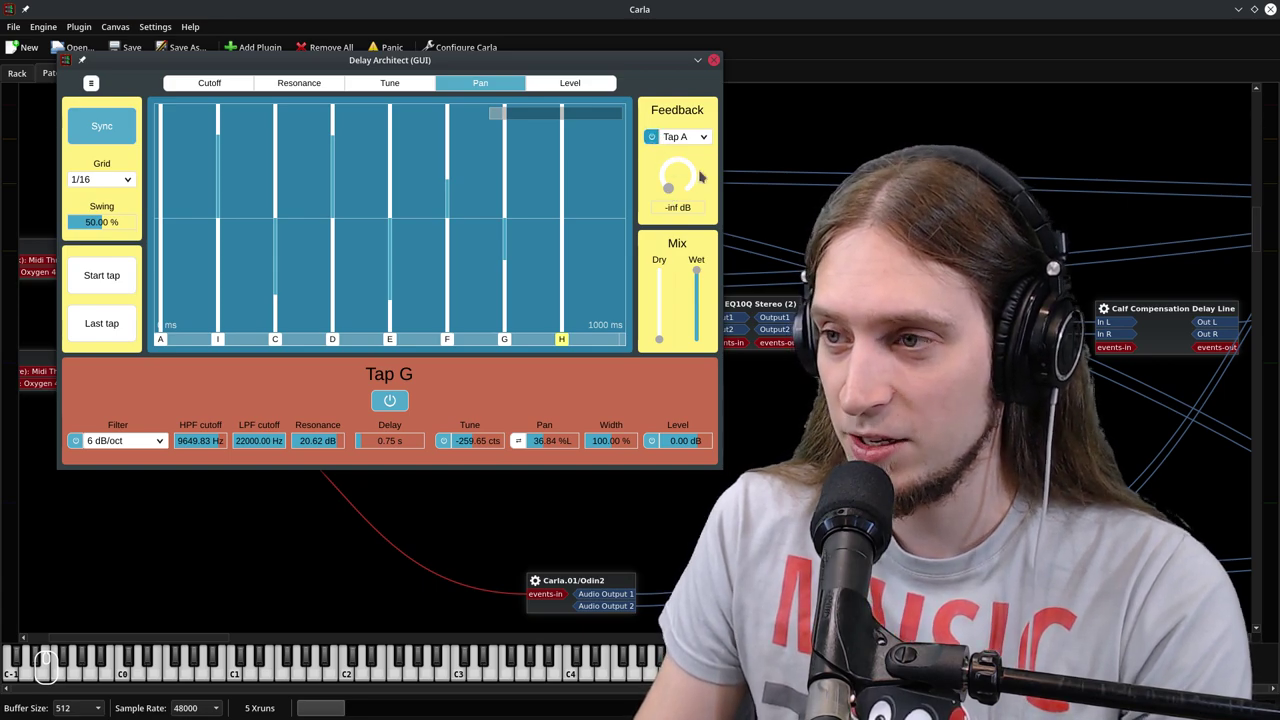
pyautogui.click(683, 140)
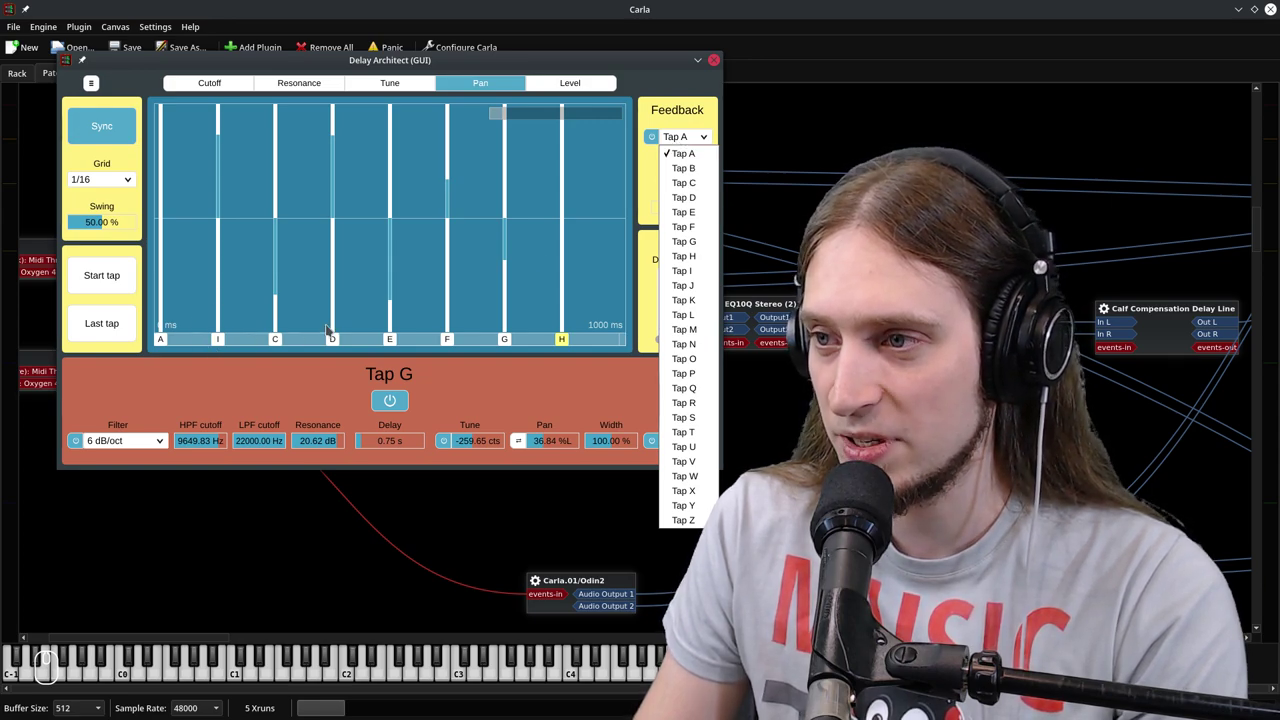
pyautogui.click(683, 182)
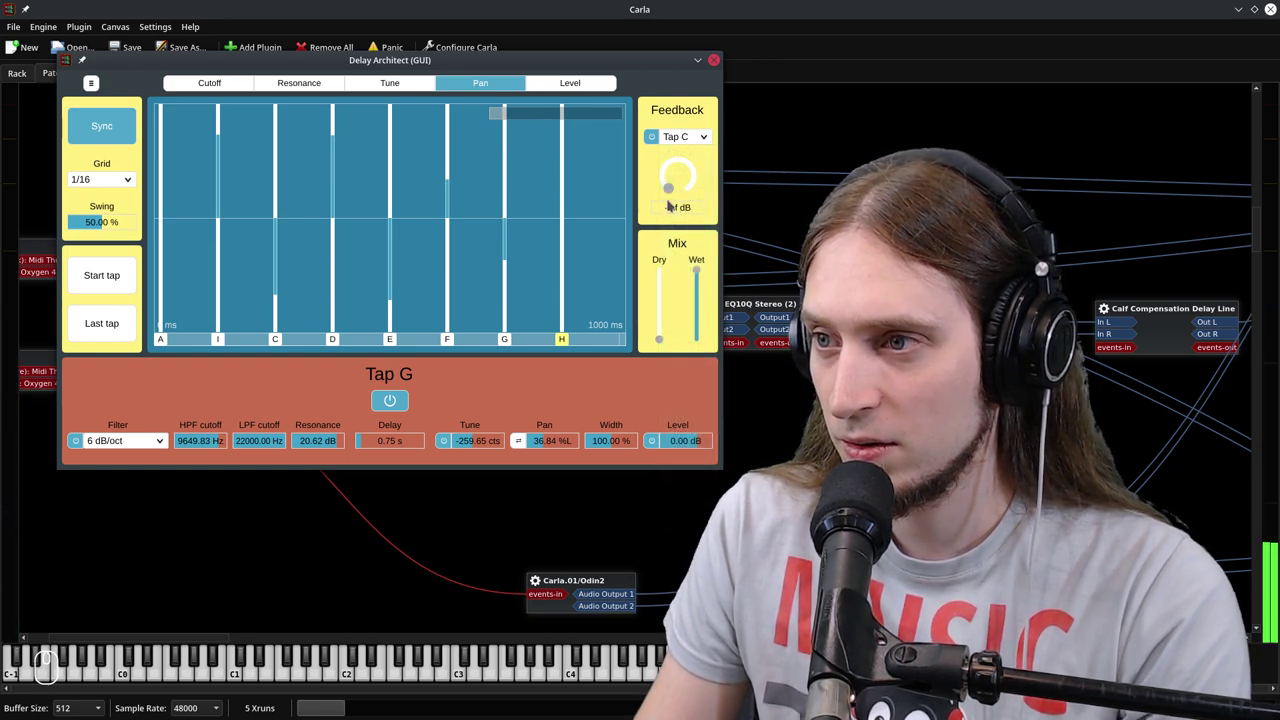
# Try feedback at about -18 and -11 dB, then turn it down to -inf dB
pyautogui.moveTo(665, 195); pyautogui.dragTo(670, 148)
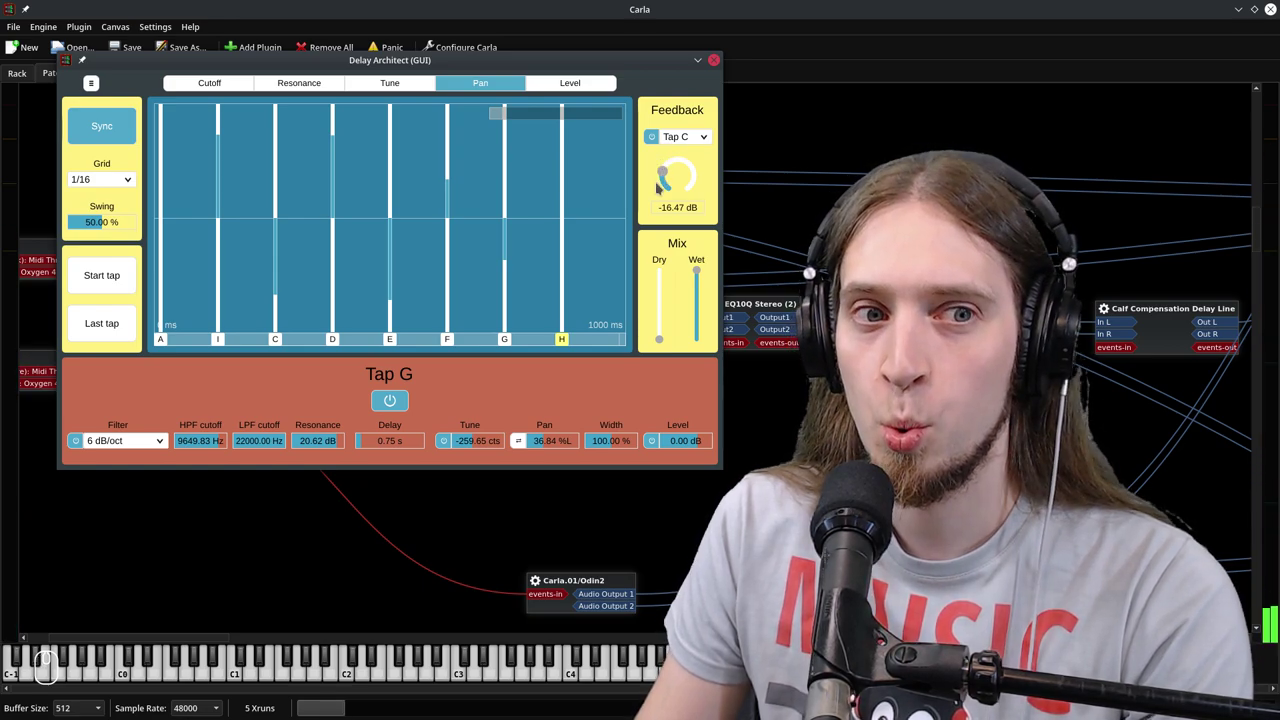
pyautogui.moveTo(665, 175); pyautogui.dragTo(658, 148)
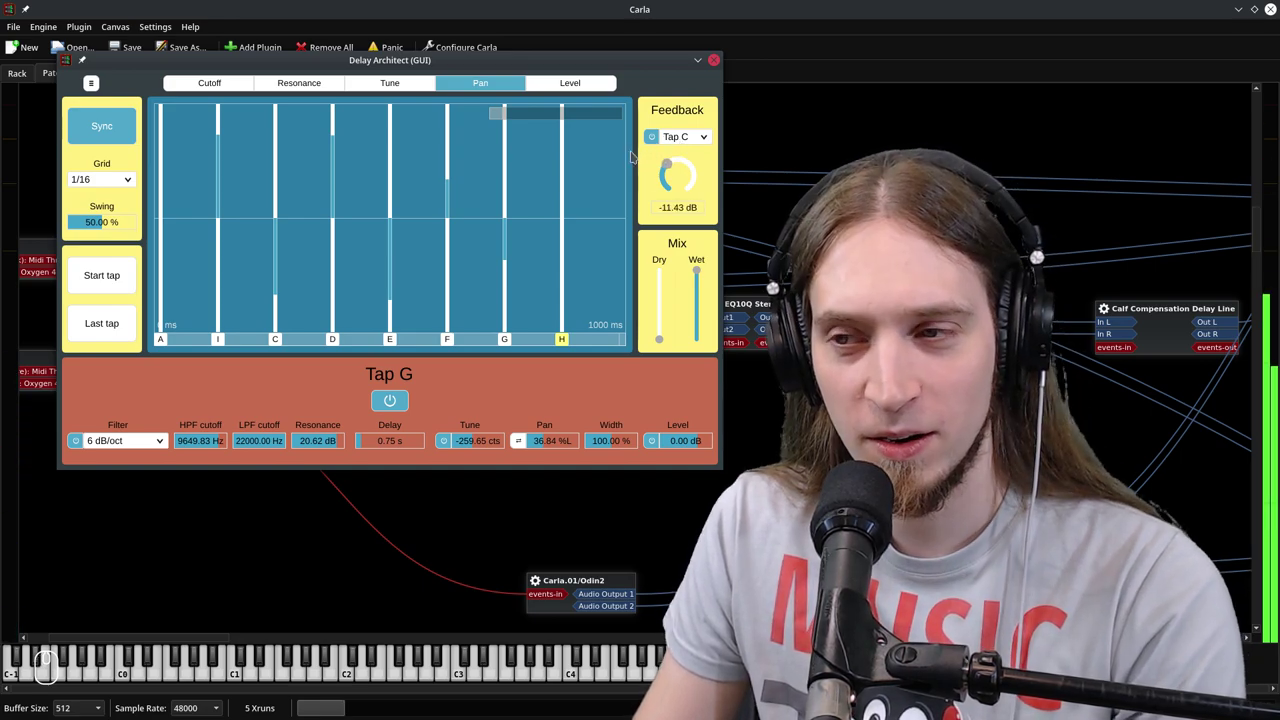
pyautogui.moveTo(650, 183); pyautogui.dragTo(670, 268)
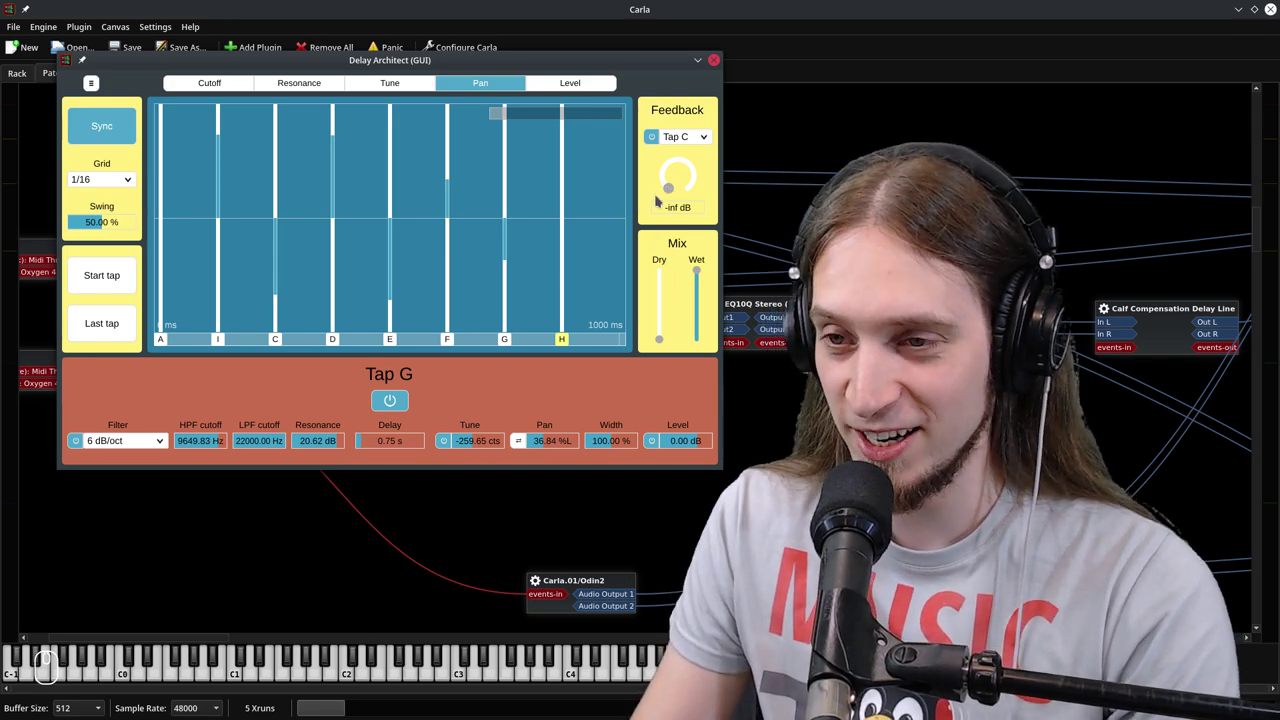
# Switch the feedback source to Tap H and raise the amount to -7.98 dB
pyautogui.click(689, 140)
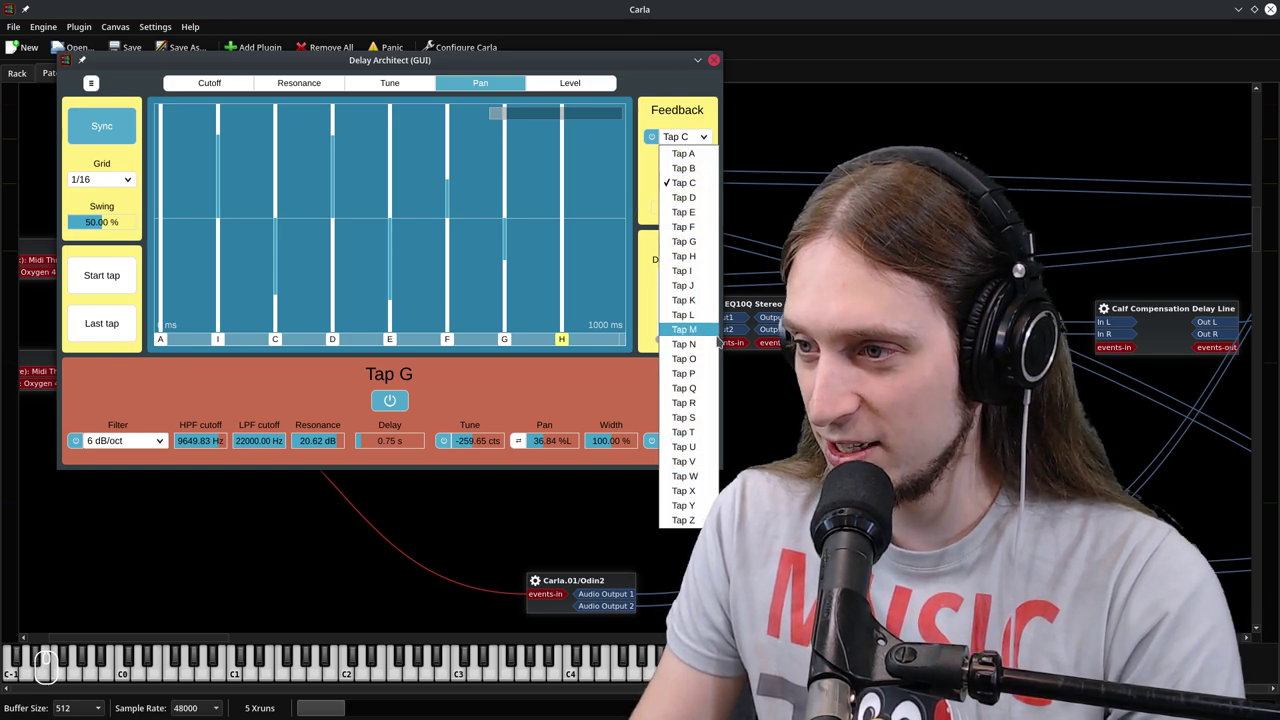
pyautogui.click(704, 260)
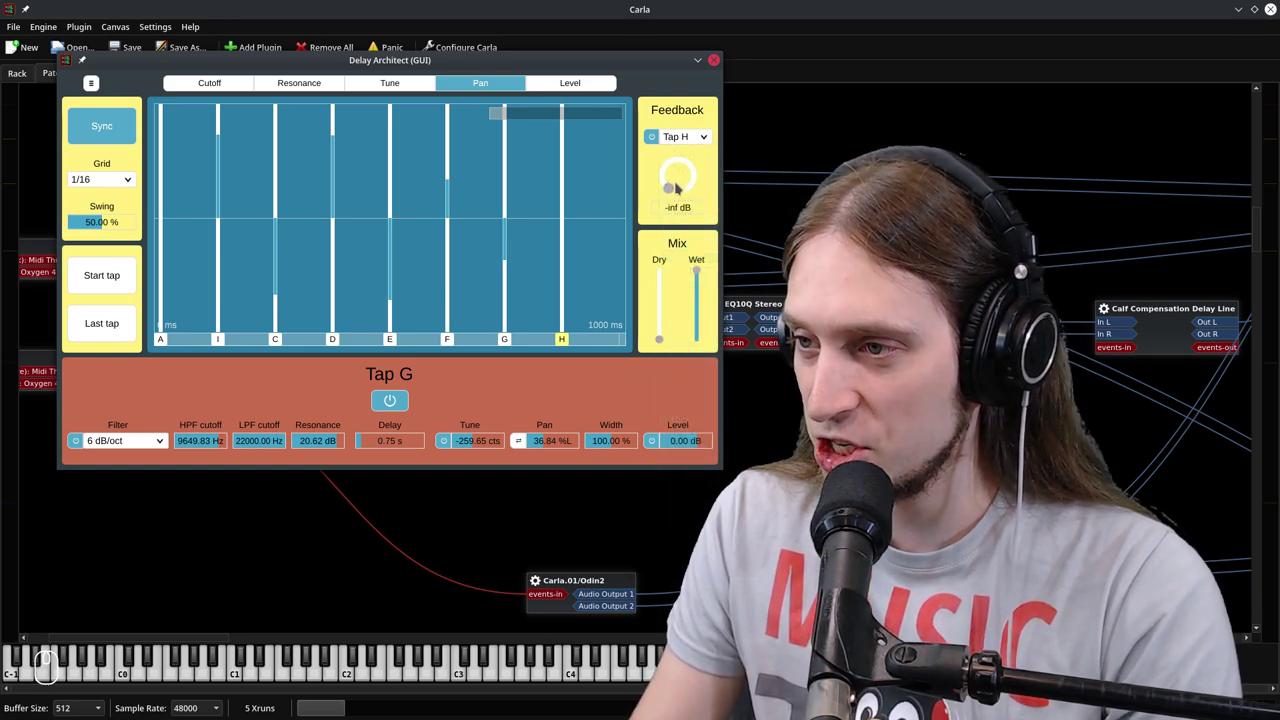
pyautogui.moveTo(670, 192); pyautogui.dragTo(698, 170)
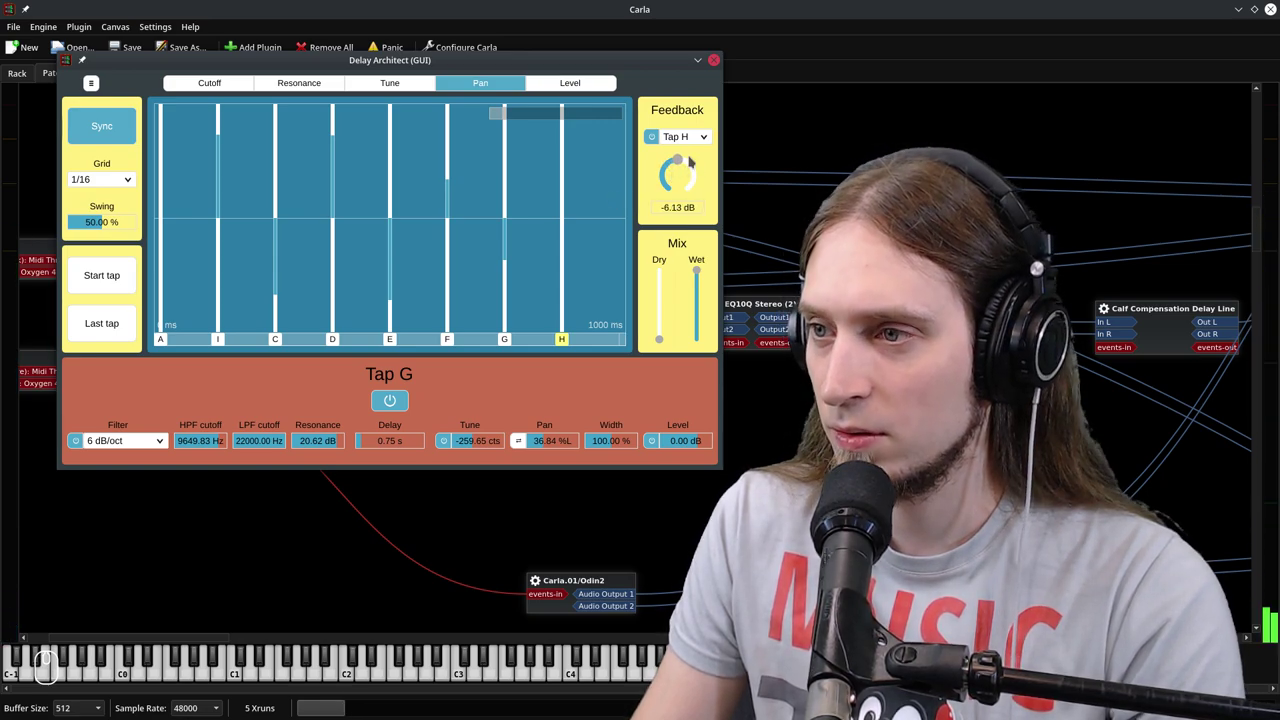
pyautogui.moveTo(708, 187)
pyautogui.mouseDown()
pyautogui.moveTo(719, 199)
pyautogui.moveTo(721, 178)
pyautogui.mouseUp()
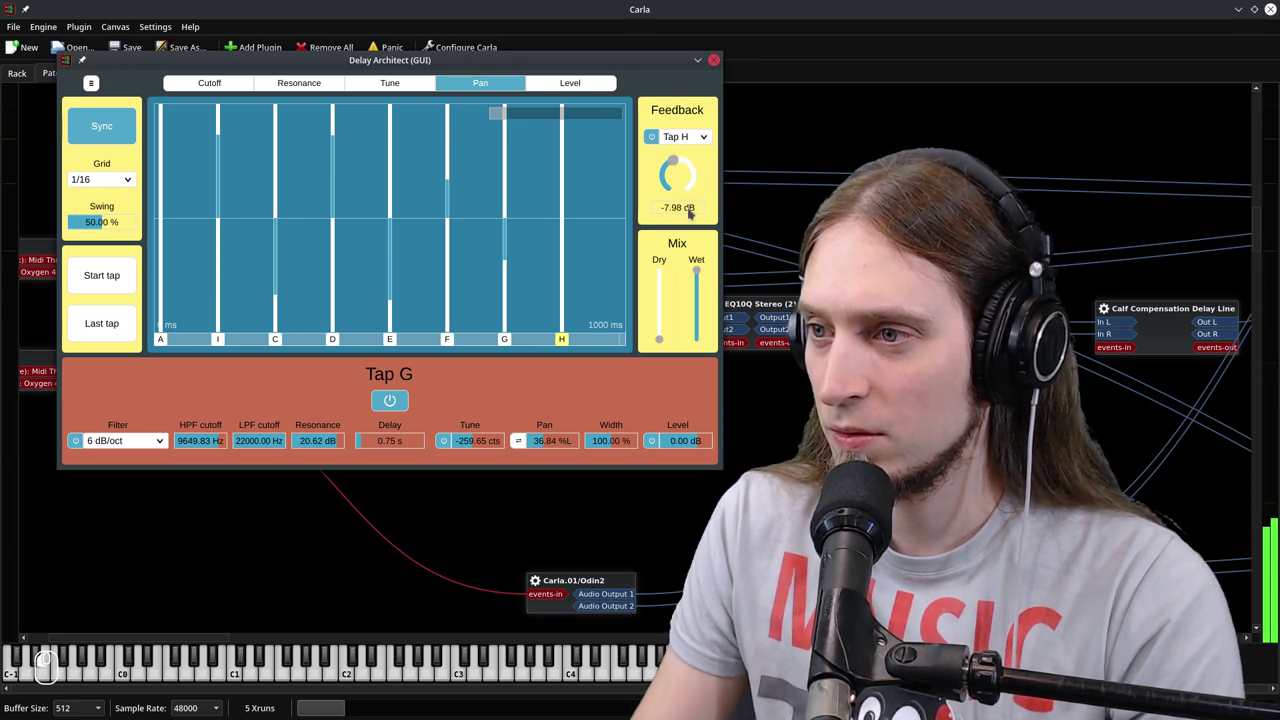
# Switch the feedback source to Tap E and raise its feedback amount to -10.95 dB
pyautogui.click(689, 136)
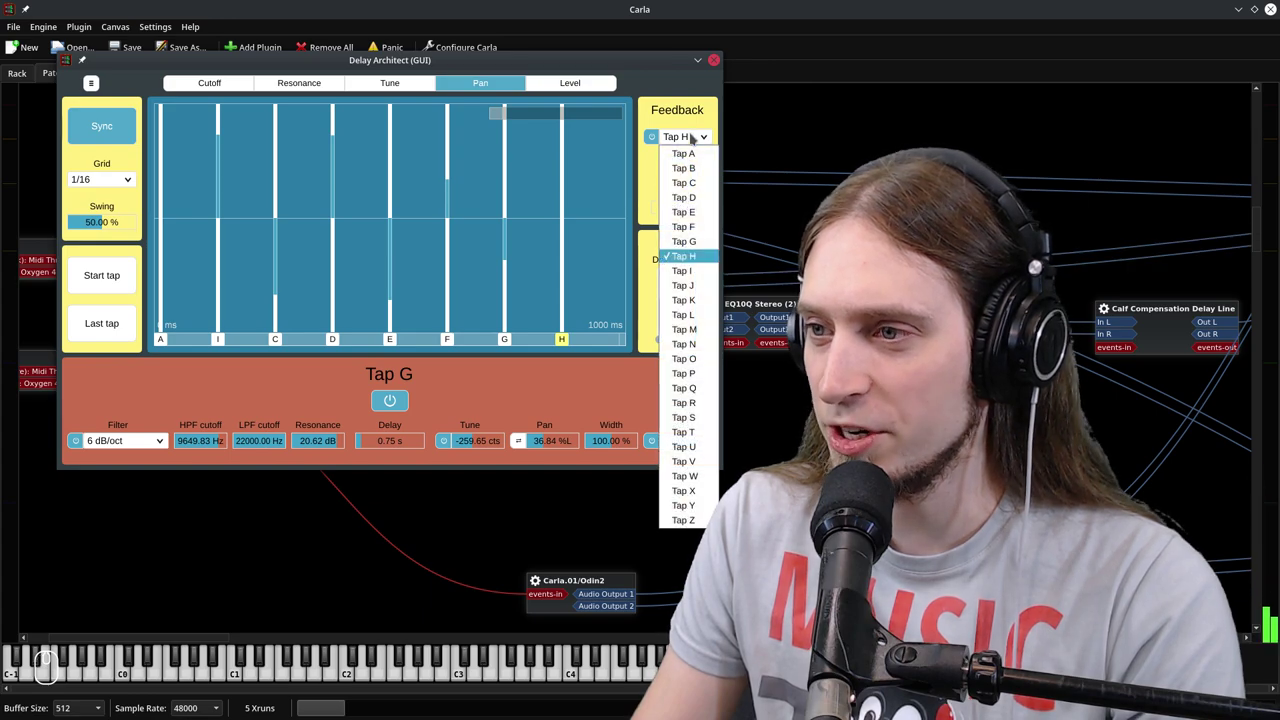
pyautogui.click(683, 212)
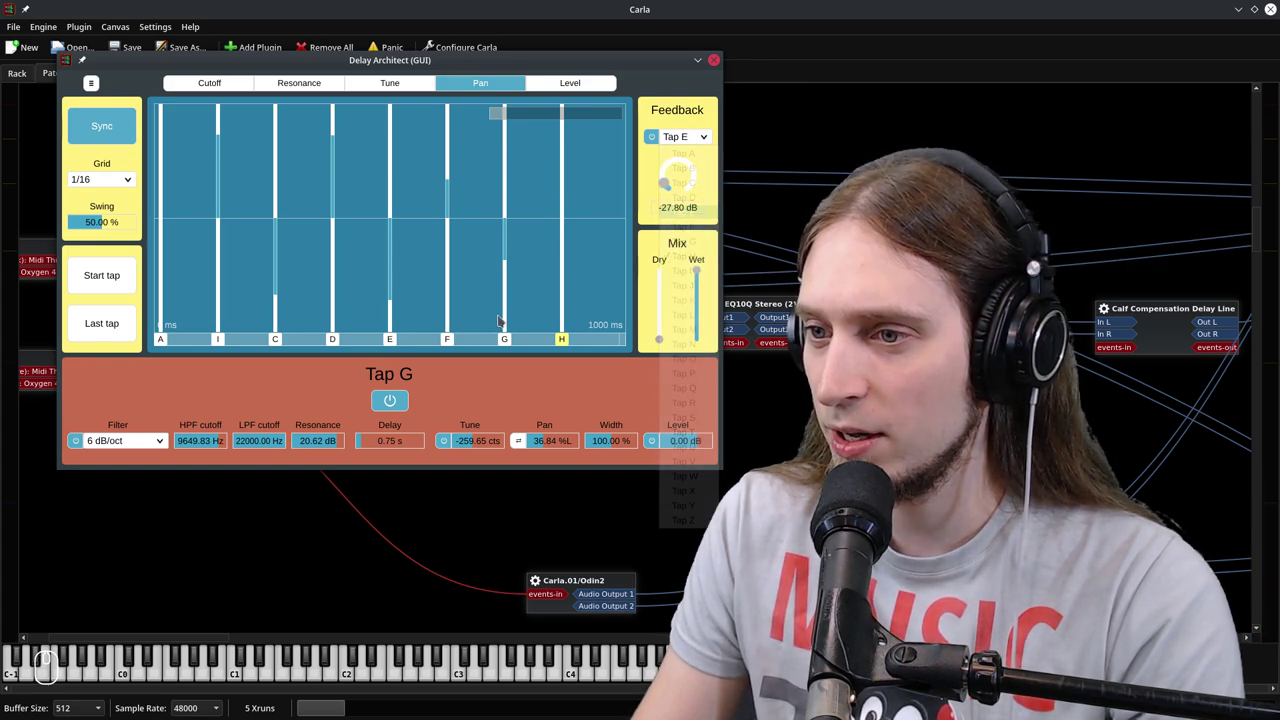
pyautogui.moveTo(681, 188); pyautogui.dragTo(690, 155)
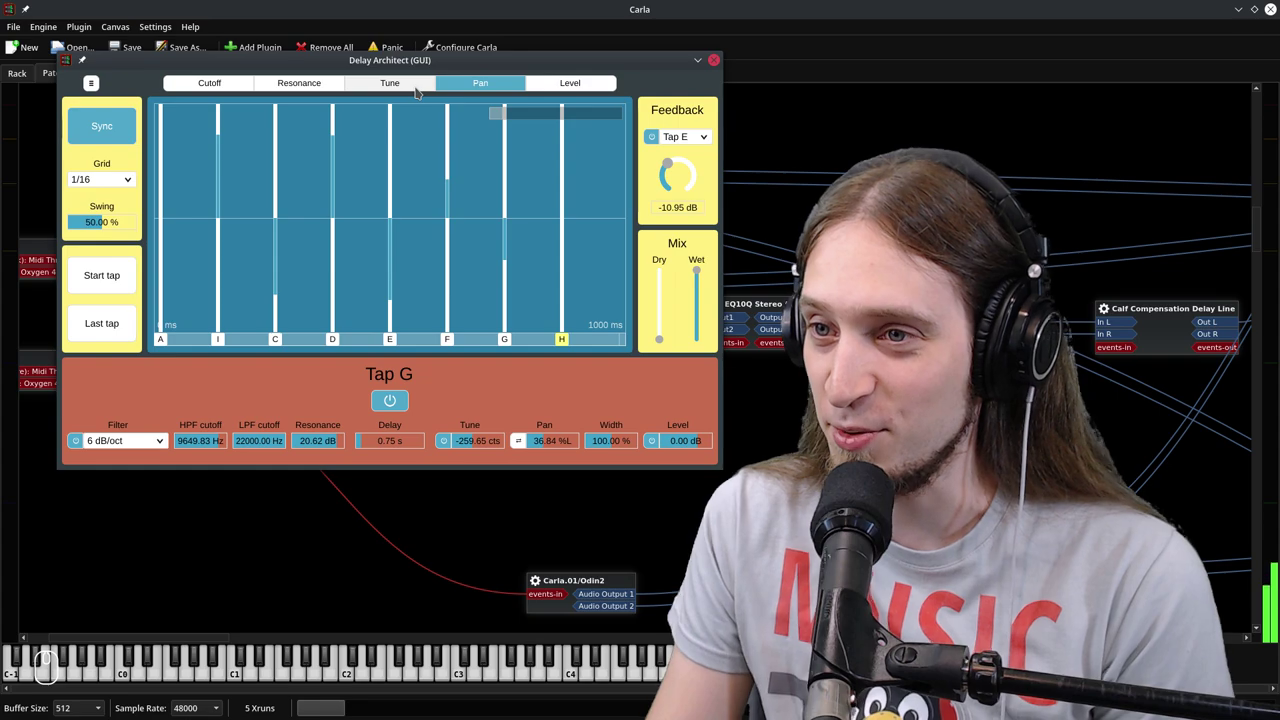
pyautogui.click(91, 83)
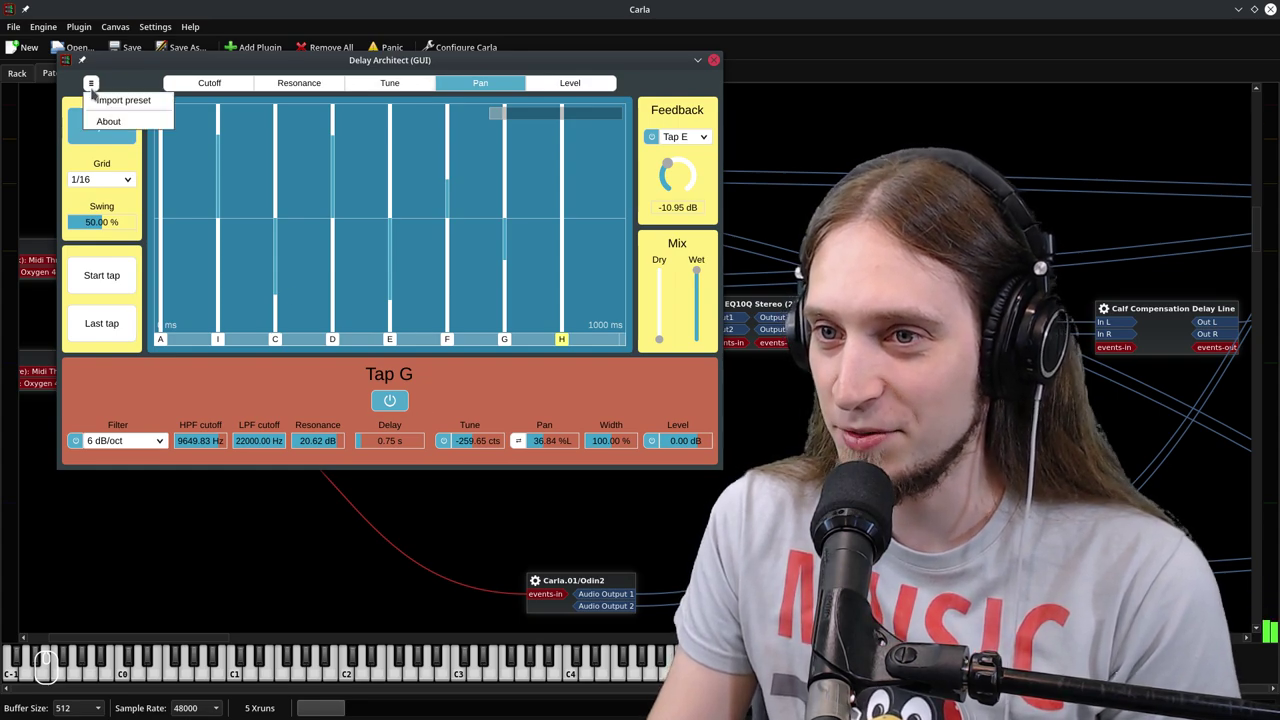
pyautogui.click(636, 89)
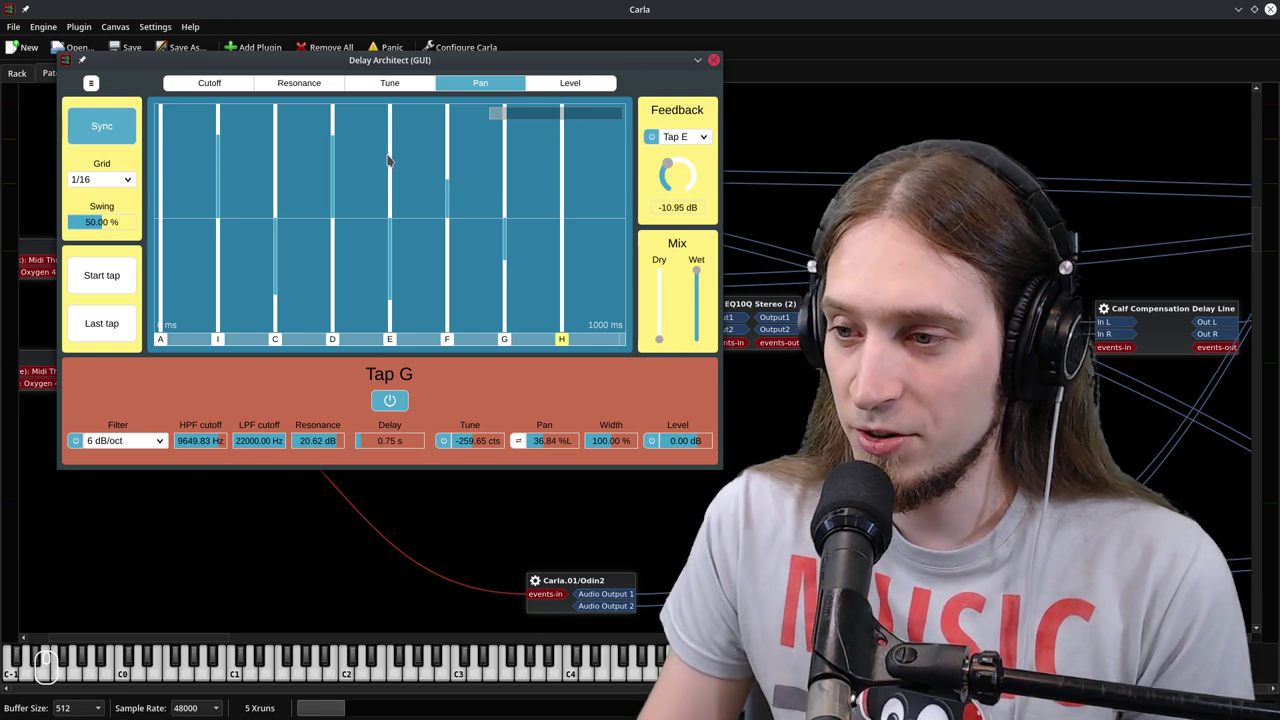
pyautogui.click(517, 444)
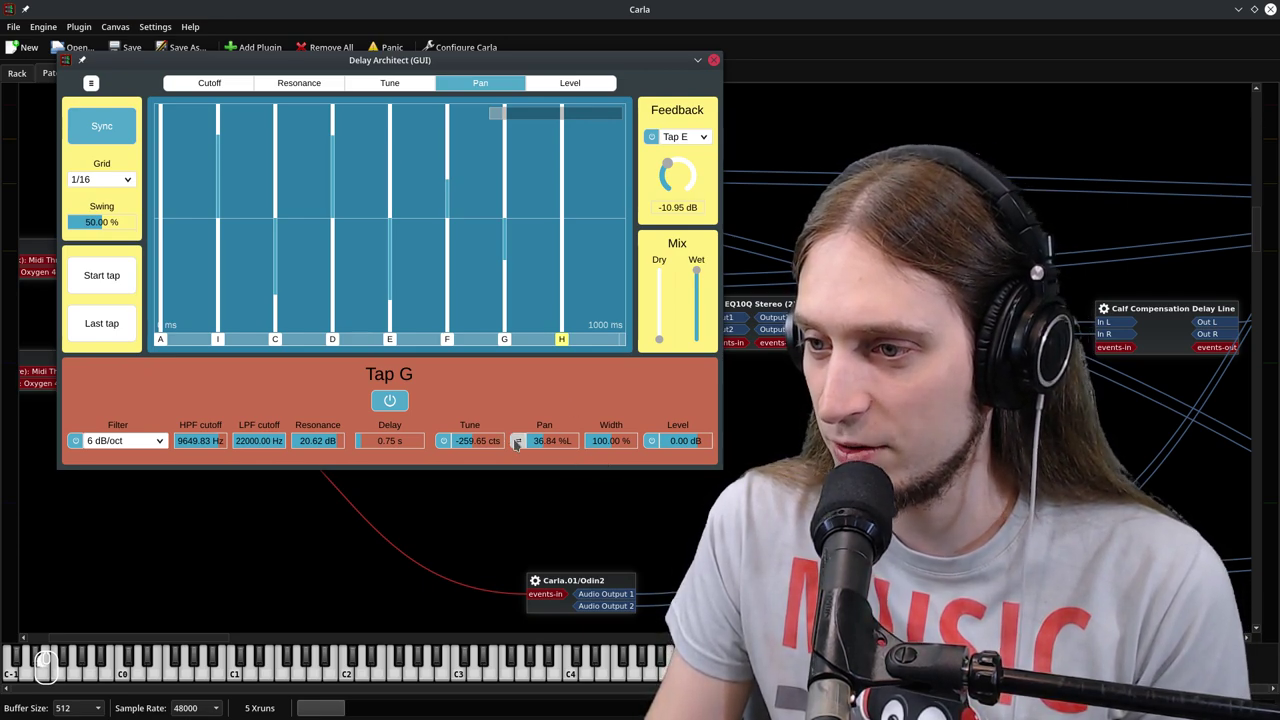